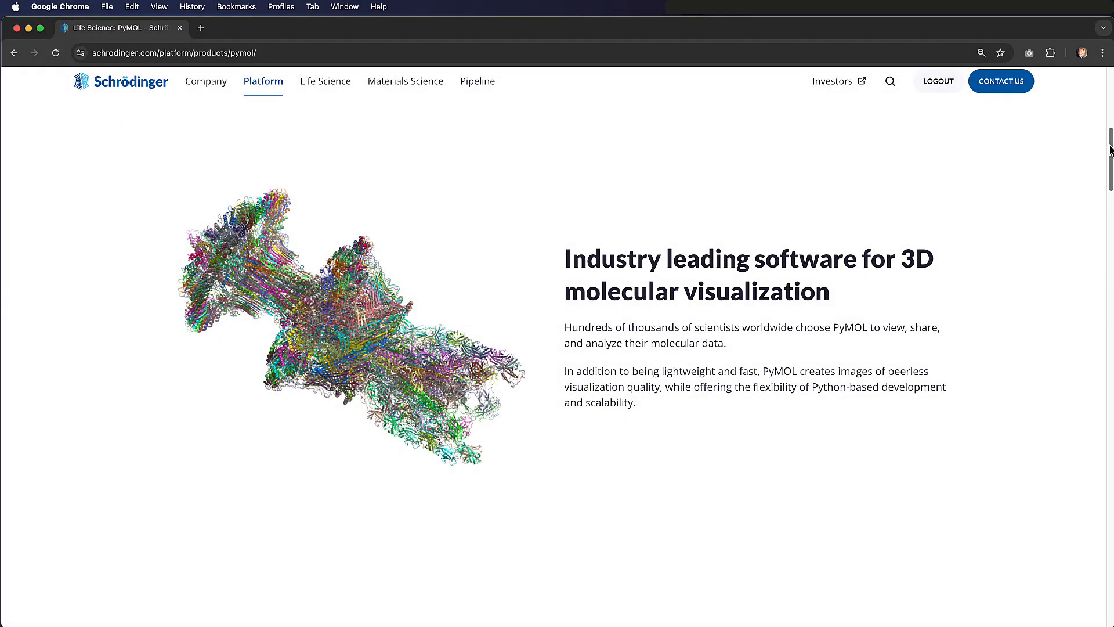
# Look over the PyMOL product page on the Schrödinger website and open the Life Science free learning resources
pyautogui.moveTo(1110, 145); pyautogui.dragTo(1112, 257)
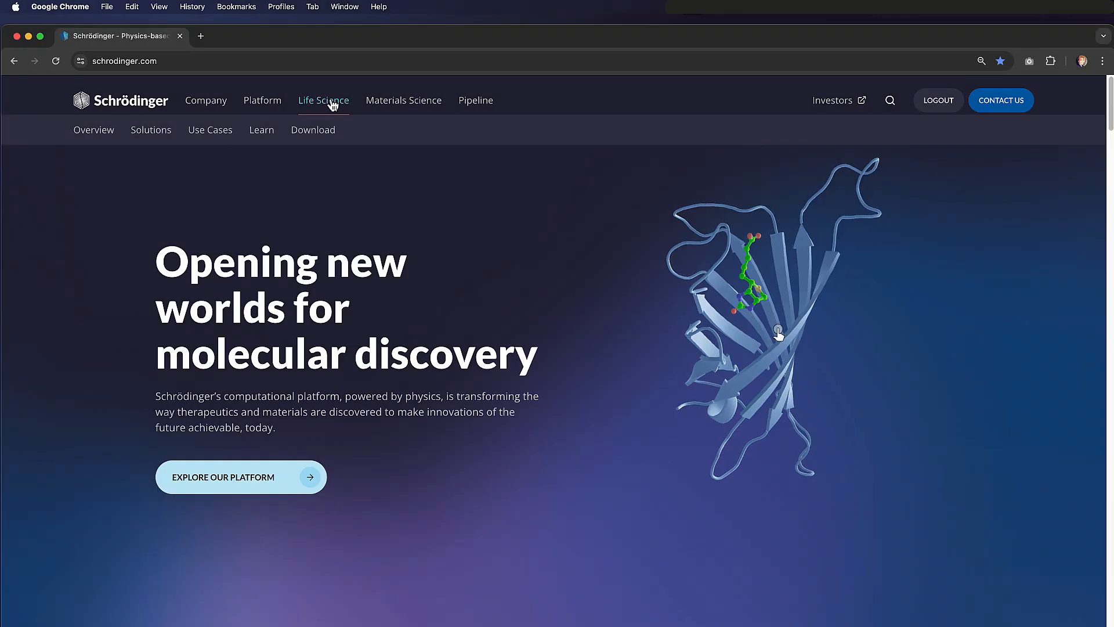
pyautogui.moveTo(261, 132)
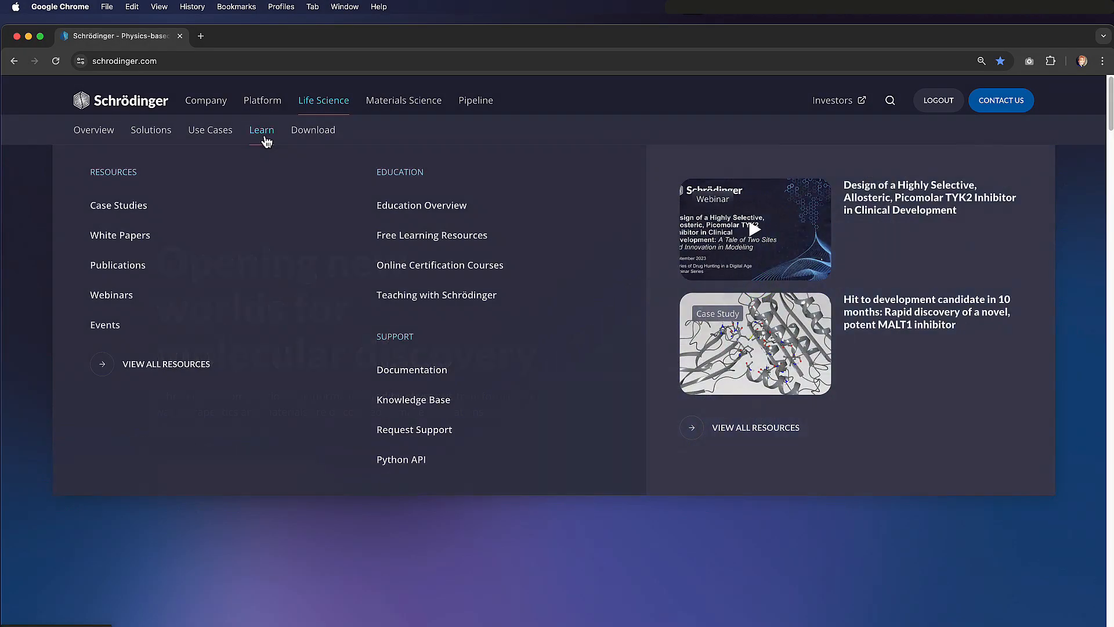
pyautogui.click(495, 245)
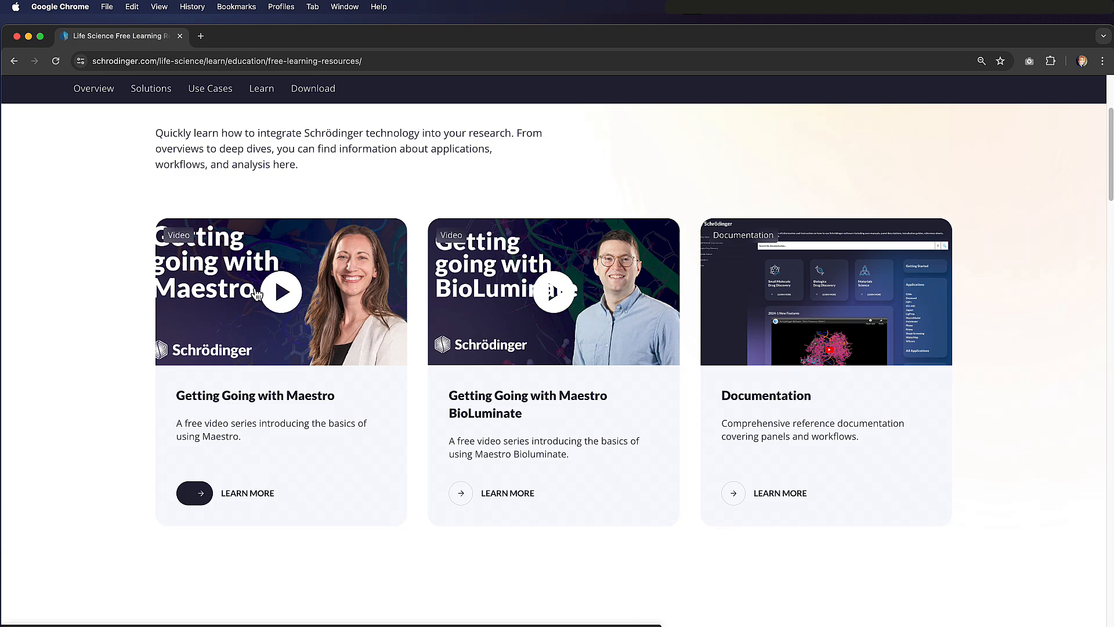
# Open the Life Science online certification courses page and look through the available courses
pyautogui.moveTo(266, 90)
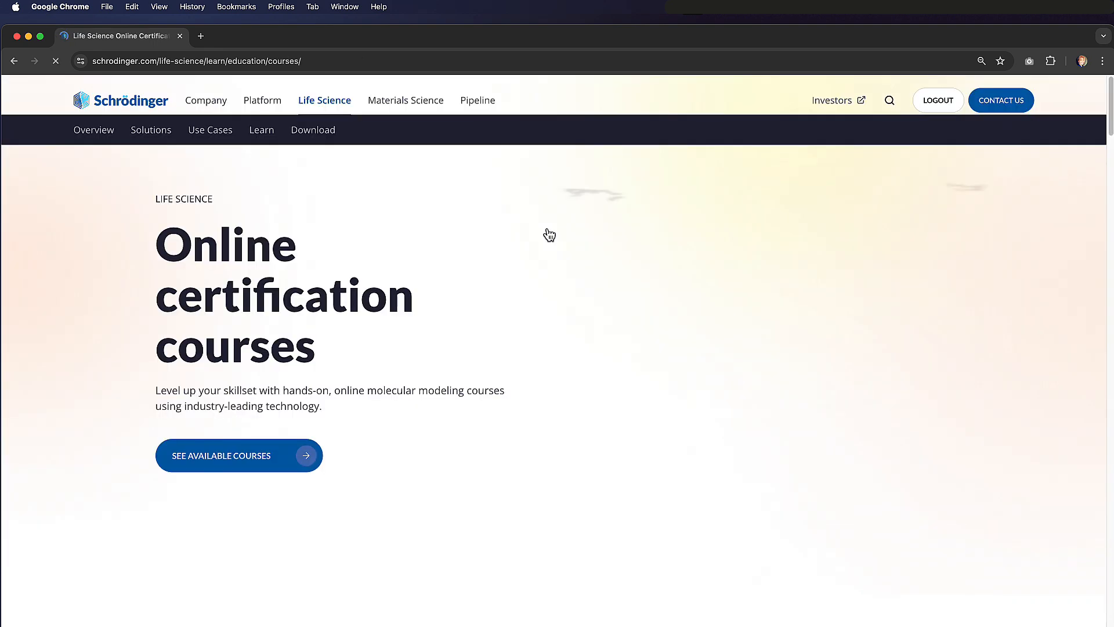
pyautogui.scroll(-7, 547, 234)
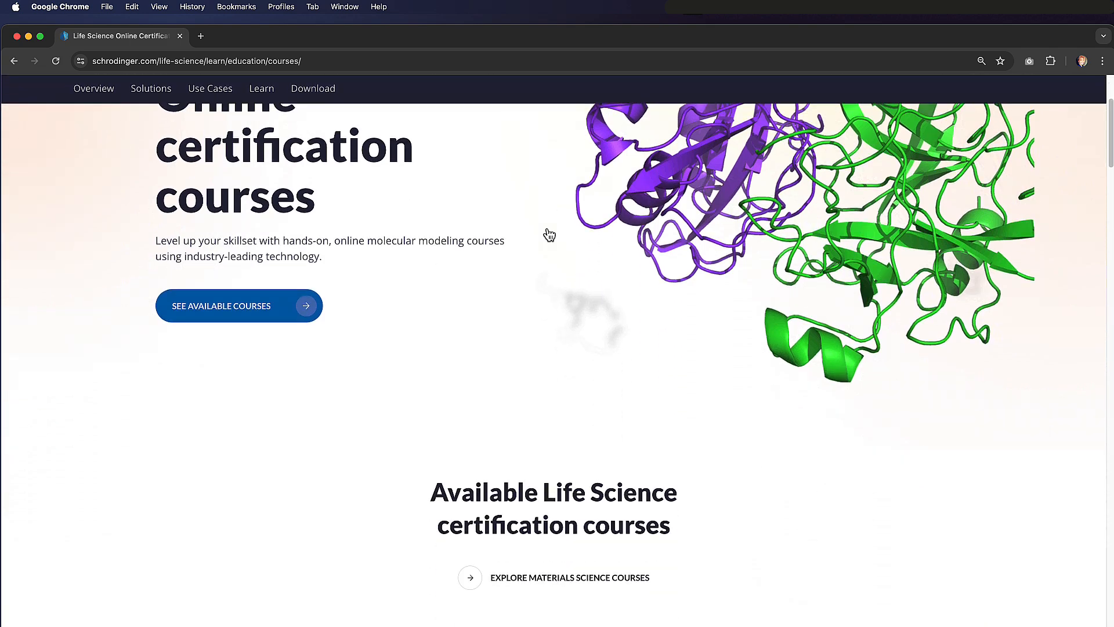
pyautogui.scroll(-3, 928, 282)
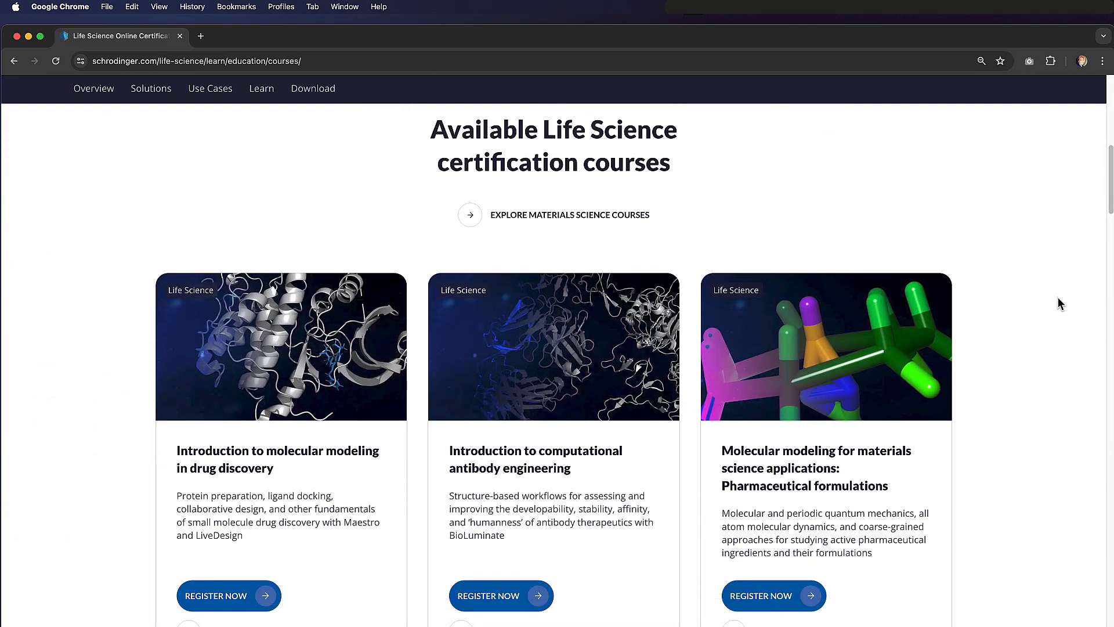
pyautogui.scroll(-2, 1060, 299)
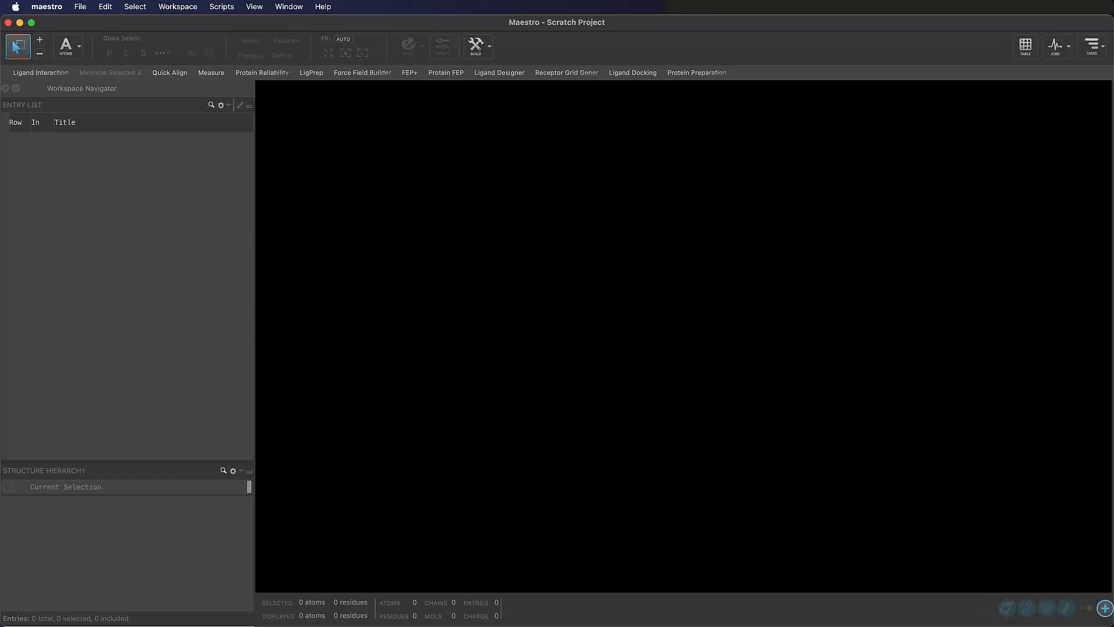
# Switch to Maestro and change the working directory to the PyMOL3Course folder
pyautogui.click(80, 8)
pyautogui.click(182, 210)
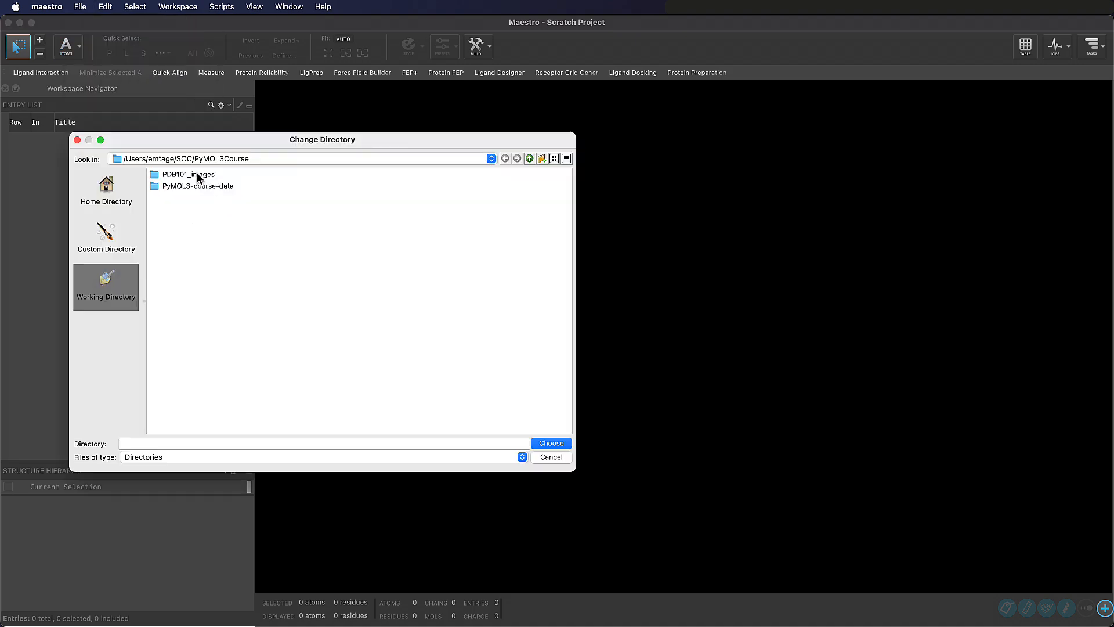
pyautogui.click(565, 442)
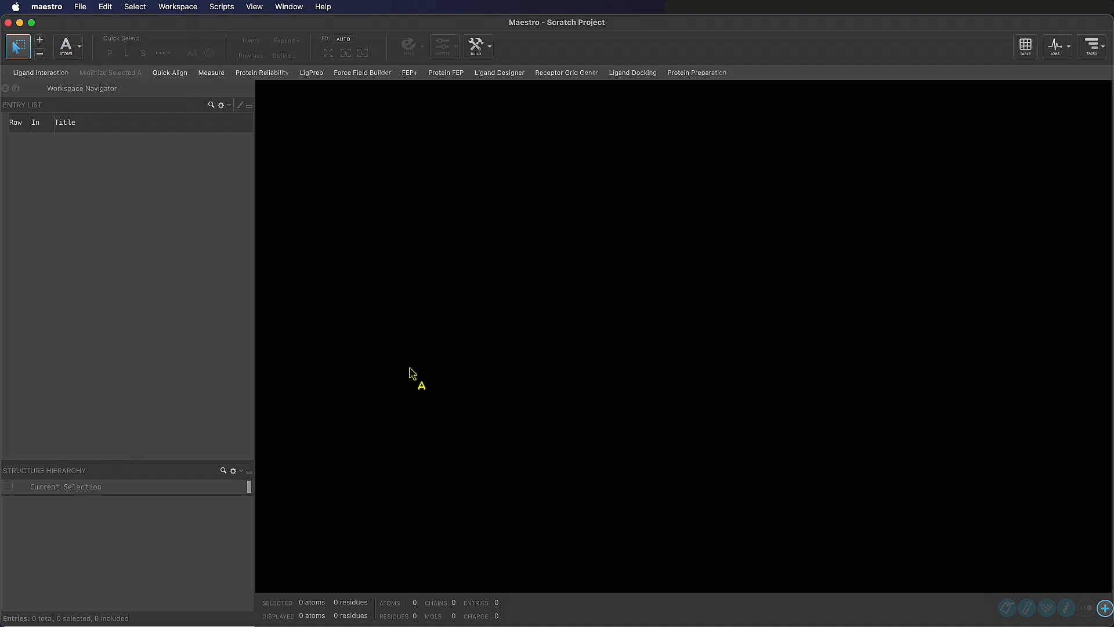
# Open the project HTVS_AmpC.prjzip from the PyMOL3-course-data folder and dismiss the scratch project notice
pyautogui.click(80, 7)
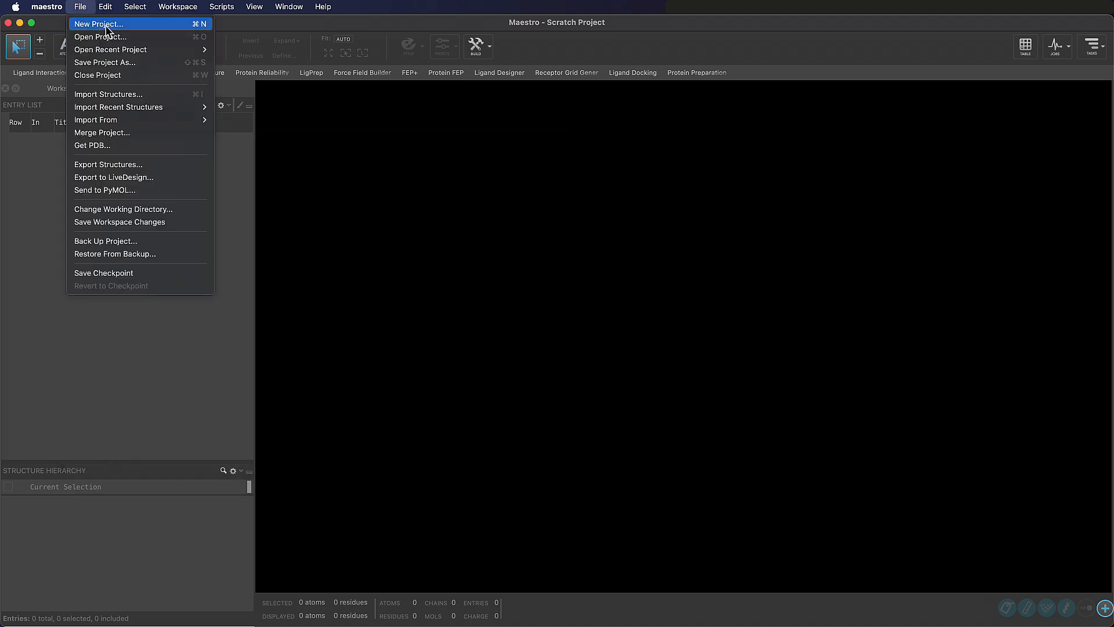
pyautogui.click(175, 39)
pyautogui.doubleClick(406, 162)
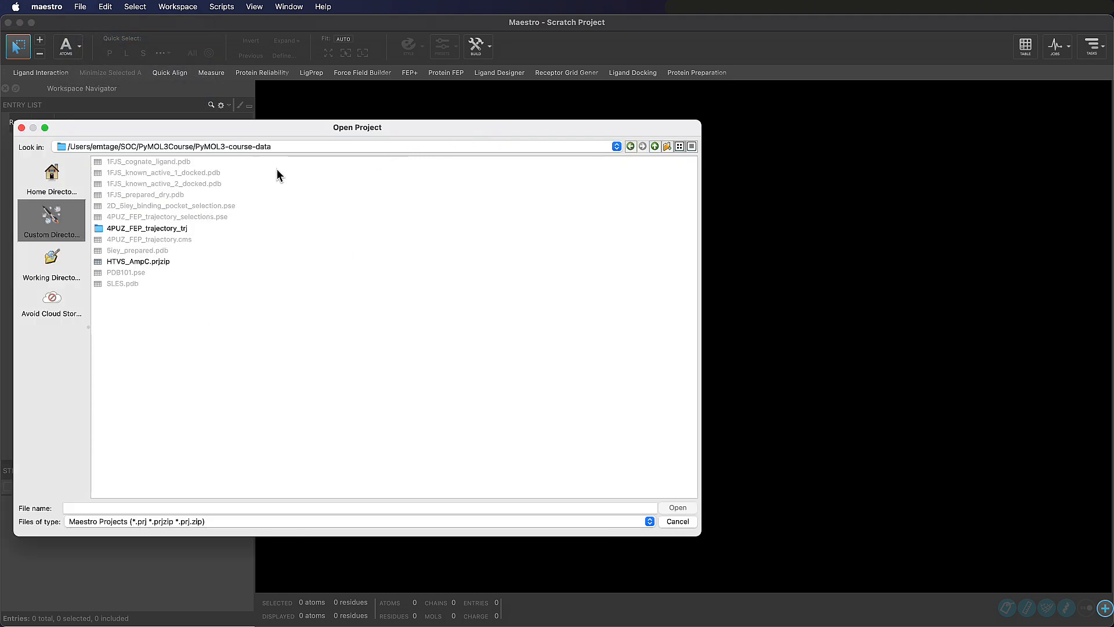
pyautogui.click(164, 262)
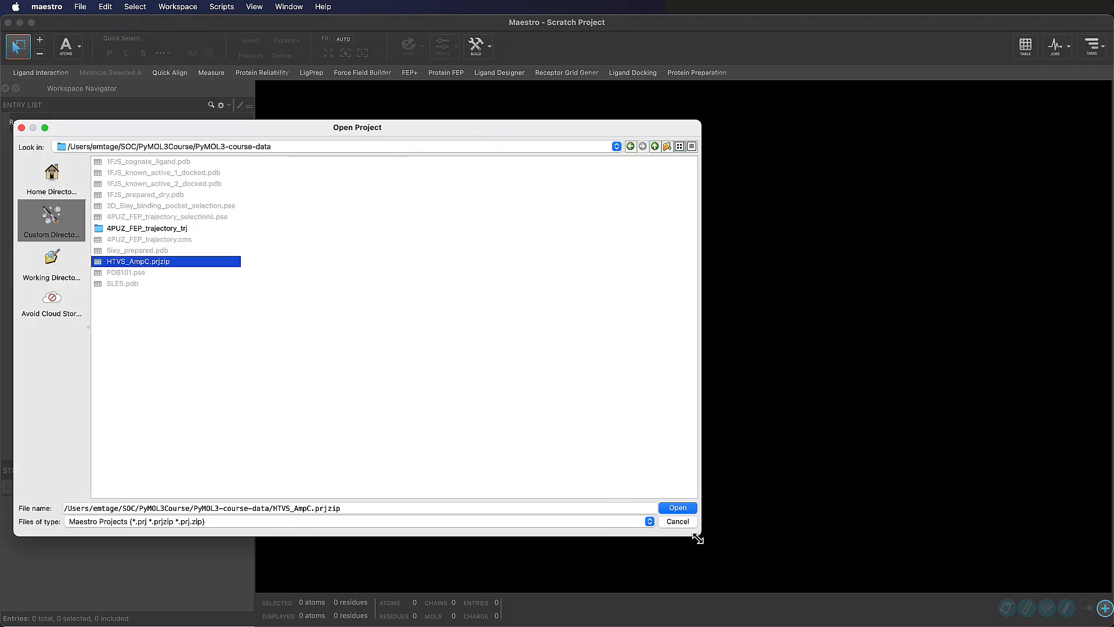
pyautogui.click(688, 508)
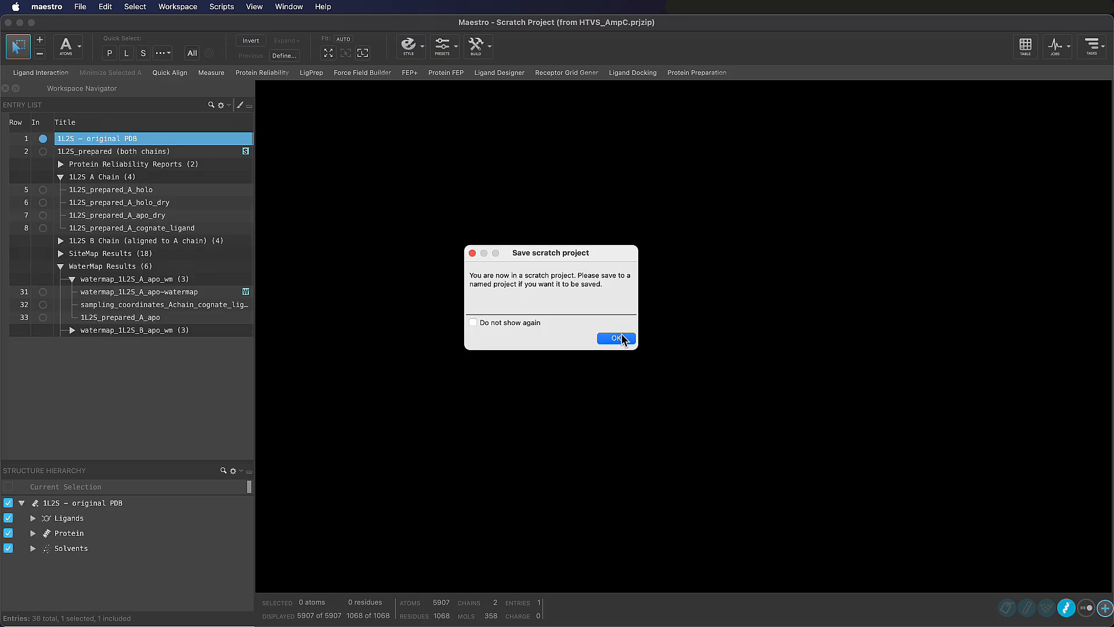
pyautogui.click(622, 336)
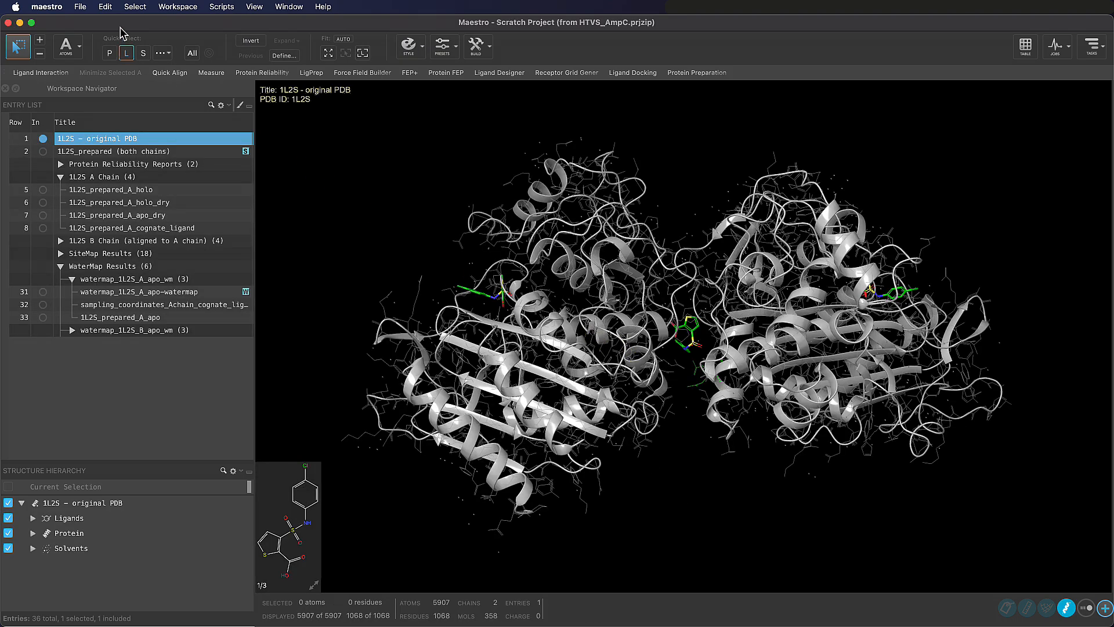
# Save the scratch project as a Maestro project named HTVS_AmpC_Scenes in the PyMOL3Course folder
pyautogui.click(81, 7)
pyautogui.click(110, 62)
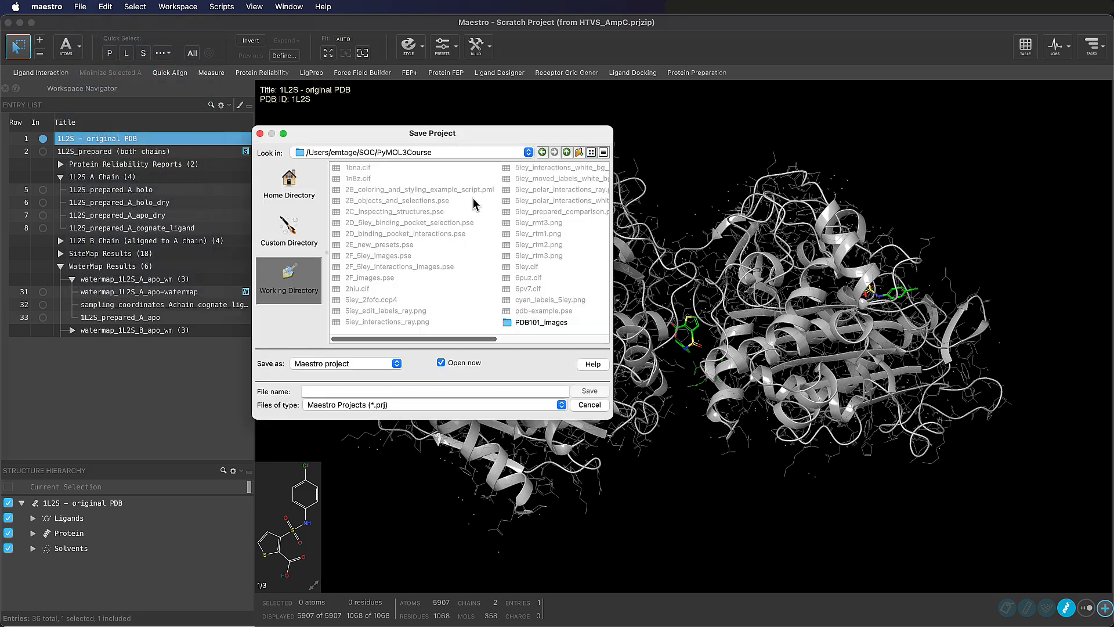
pyautogui.write('HTVS_AmpC_Scenes')
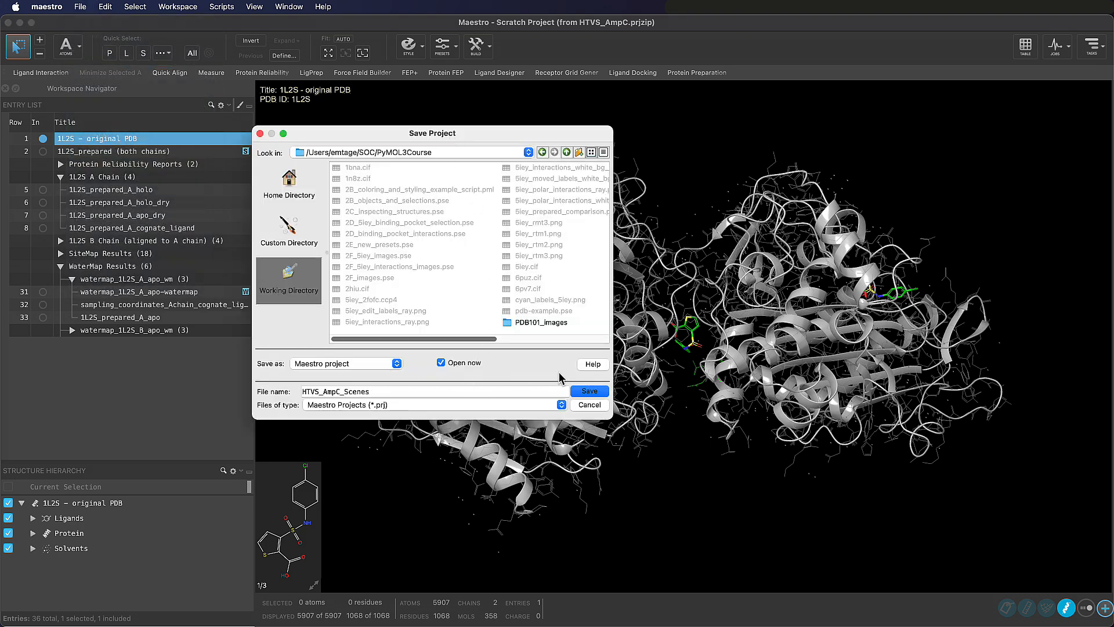
pyautogui.click(591, 391)
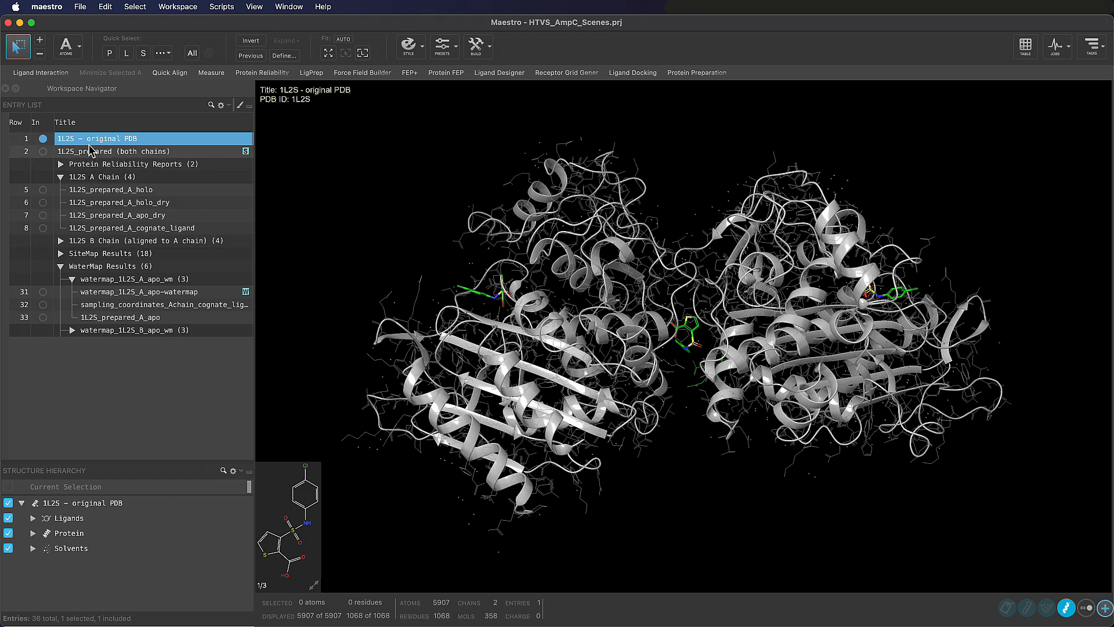
# Examine the contents of the 1L2S A Chain, 1L2S B Chain, SiteMap Results and WaterMap Results groups in the entry list
pyautogui.click(61, 177)
pyautogui.click(61, 177)
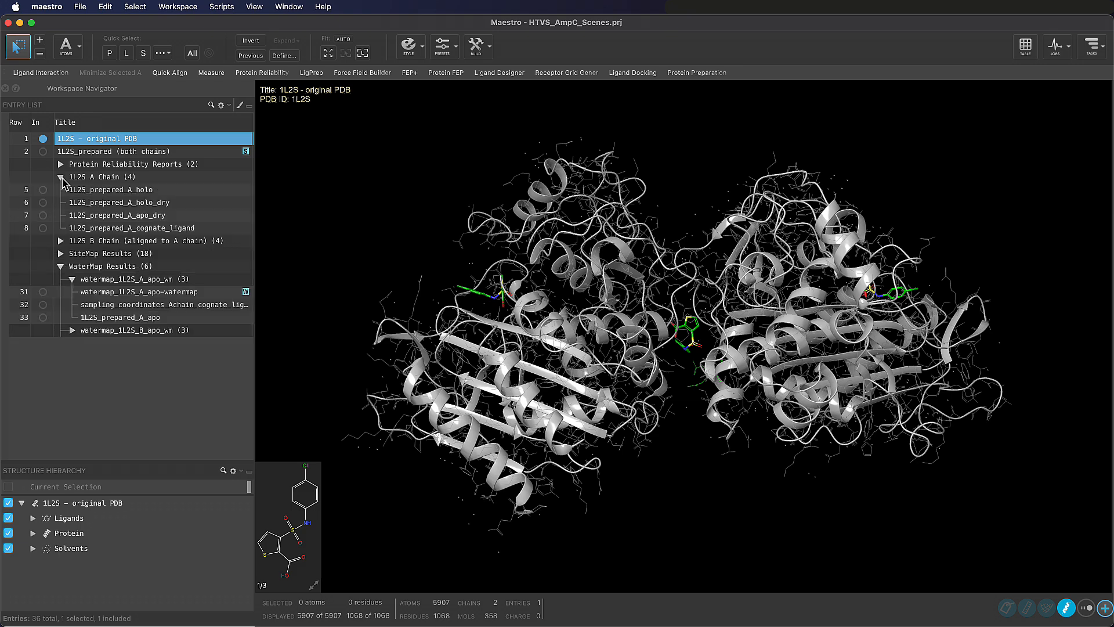
pyautogui.click(61, 240)
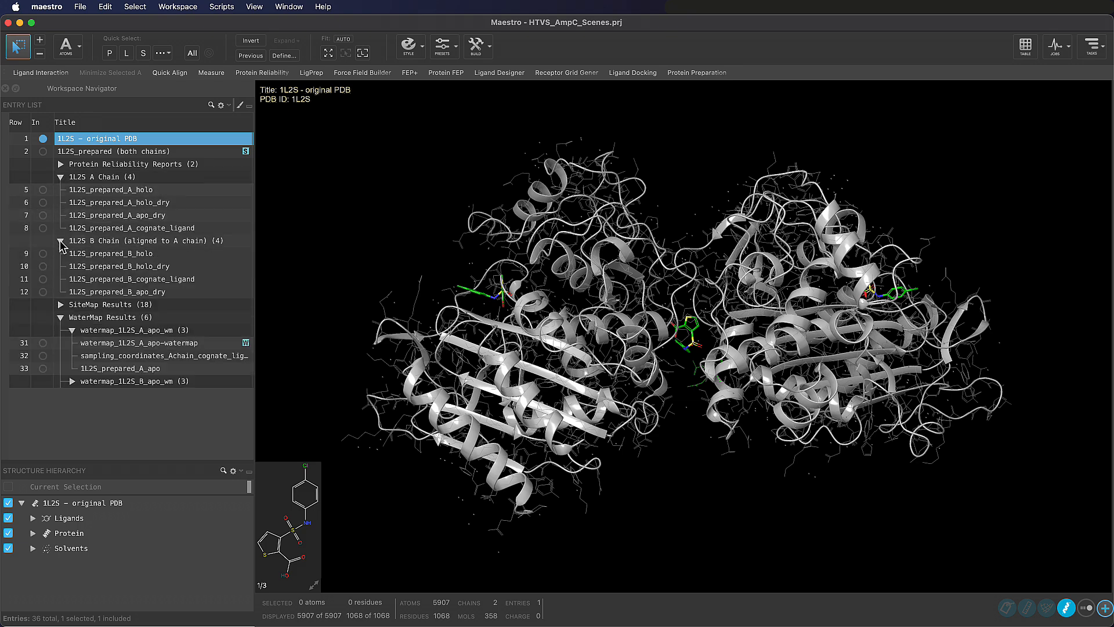
pyautogui.click(61, 240)
pyautogui.click(61, 253)
pyautogui.click(60, 253)
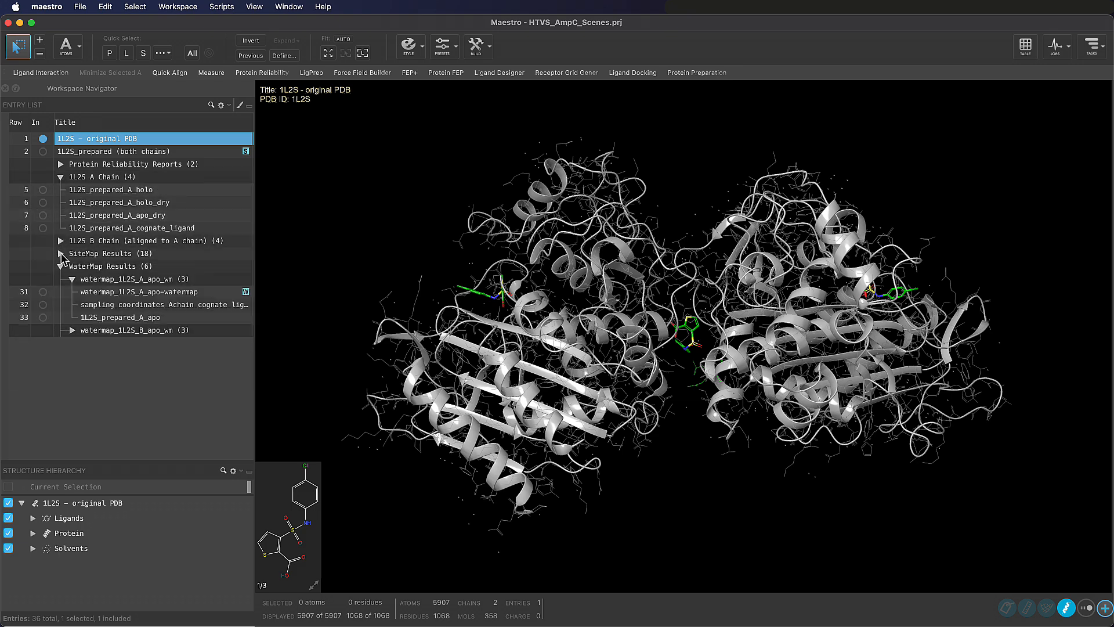
pyautogui.click(61, 267)
pyautogui.click(61, 267)
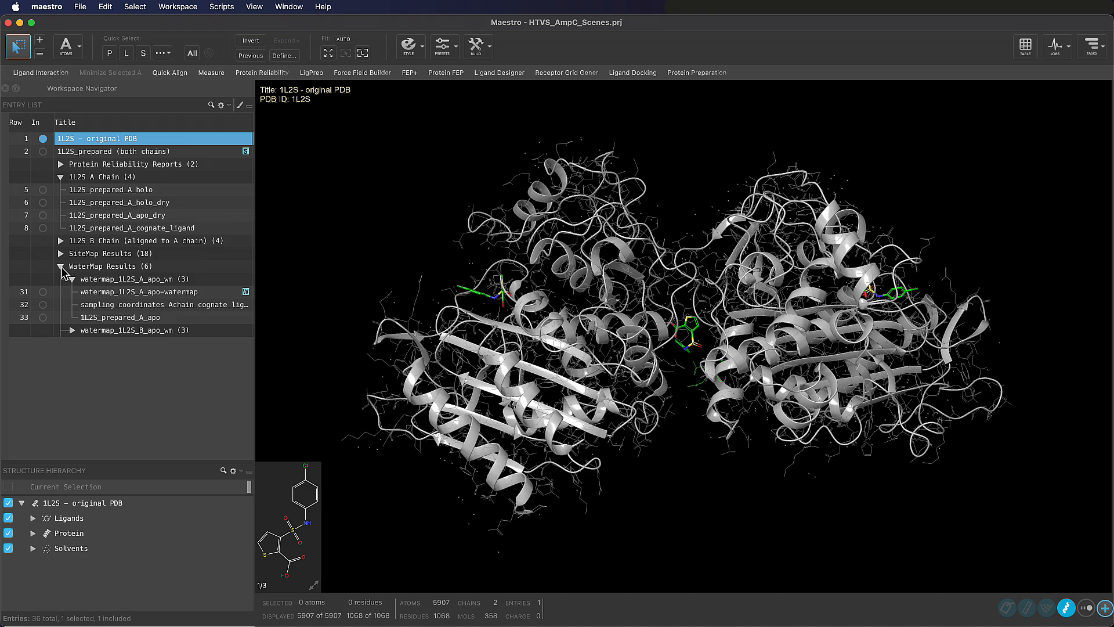
pyautogui.click(72, 331)
pyautogui.click(72, 330)
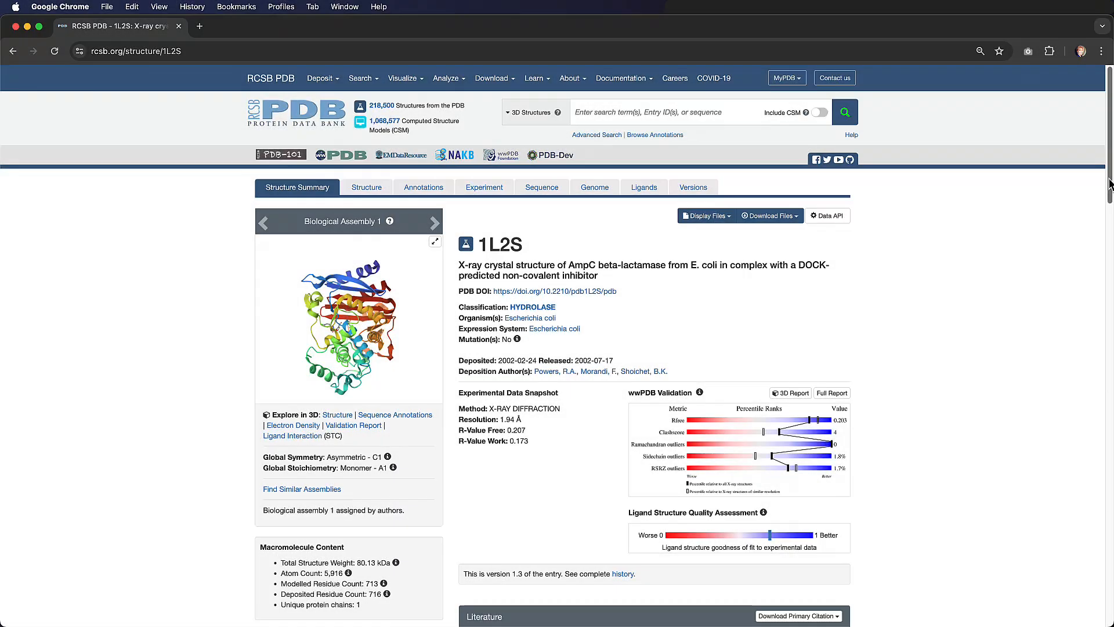
# Switch to Chrome and review the RCSB PDB entry page for 1L2S, including its literature and macromolecule sections
pyautogui.scroll(-5, 1108, 184)
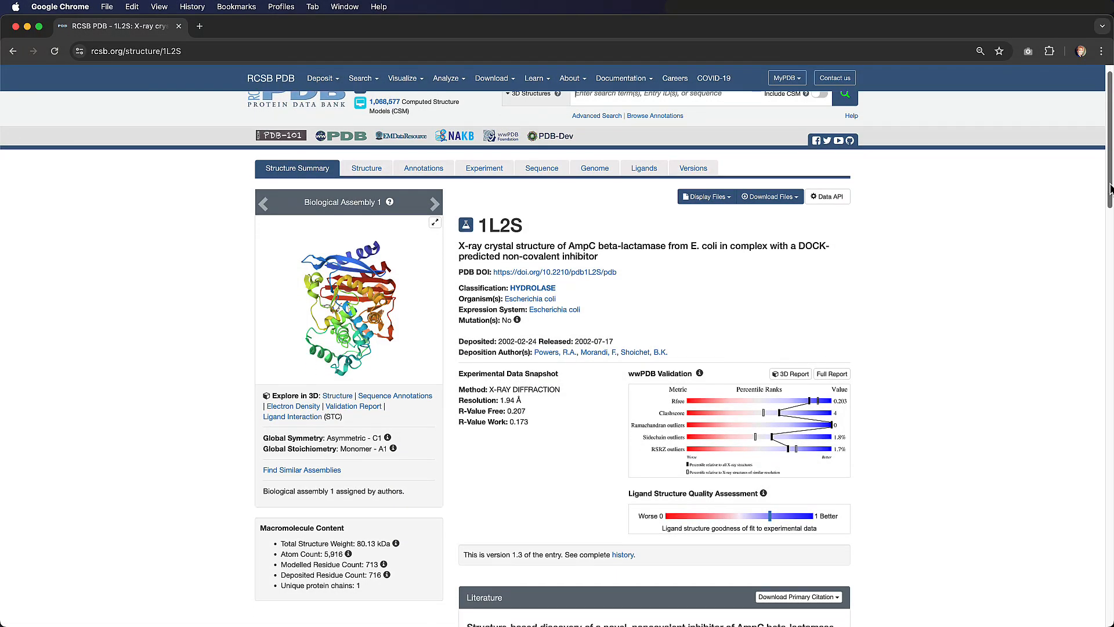
pyautogui.scroll(-5, 557, 359)
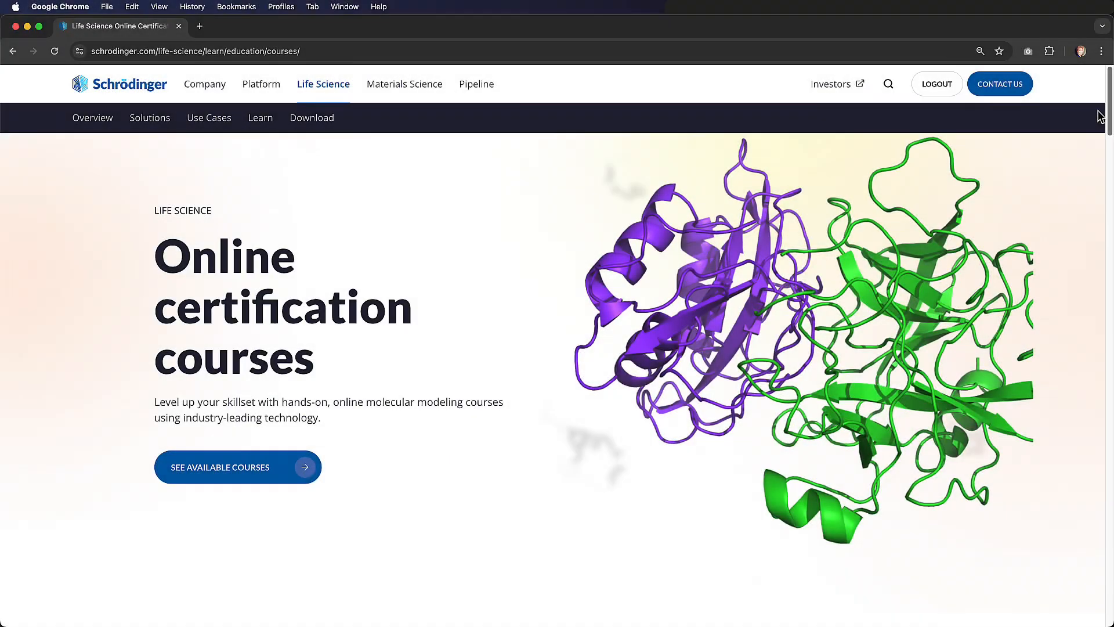
pyautogui.scroll(-3, 1109, 144)
pyautogui.scroll(-15, 1109, 144)
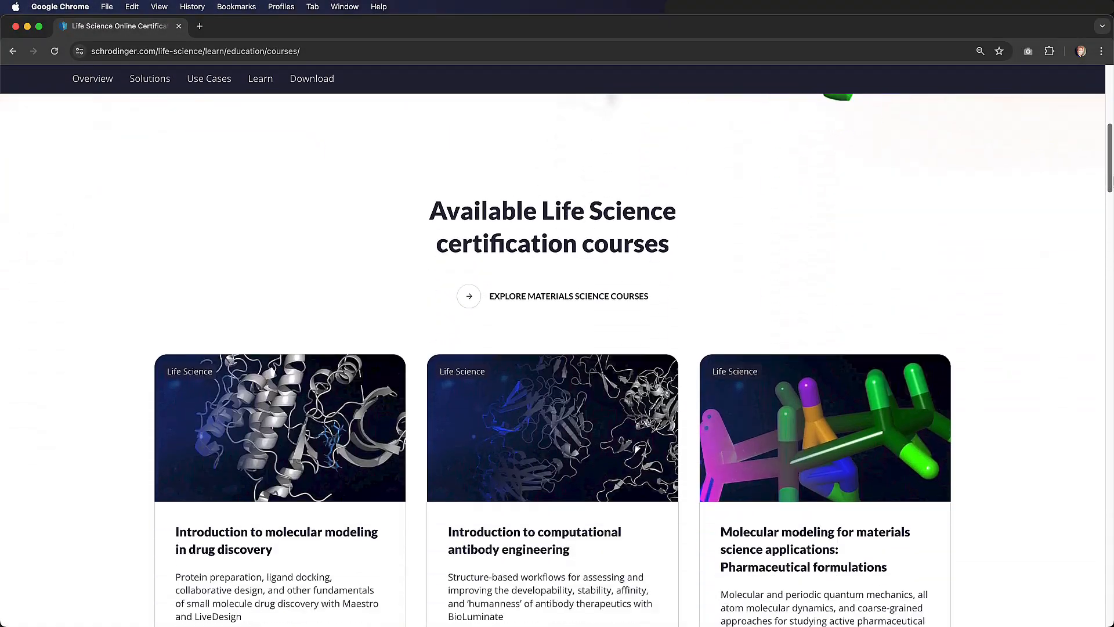
# Find the course on high-throughput virtual screening for hit finding & evaluation and read its details page
pyautogui.scroll(-3, 1109, 238)
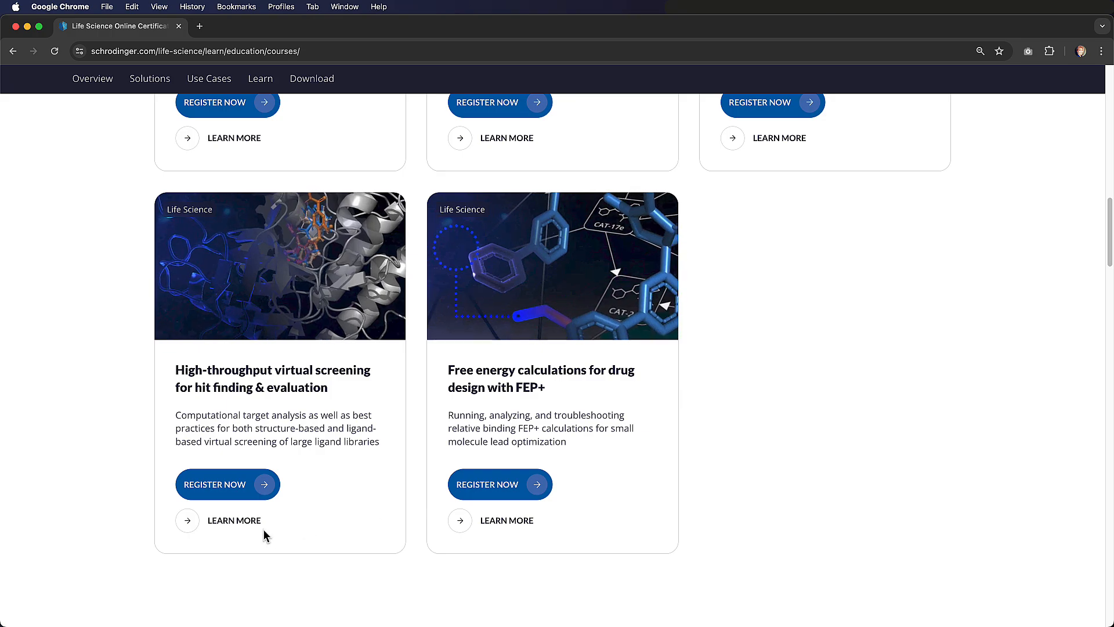
pyautogui.click(189, 521)
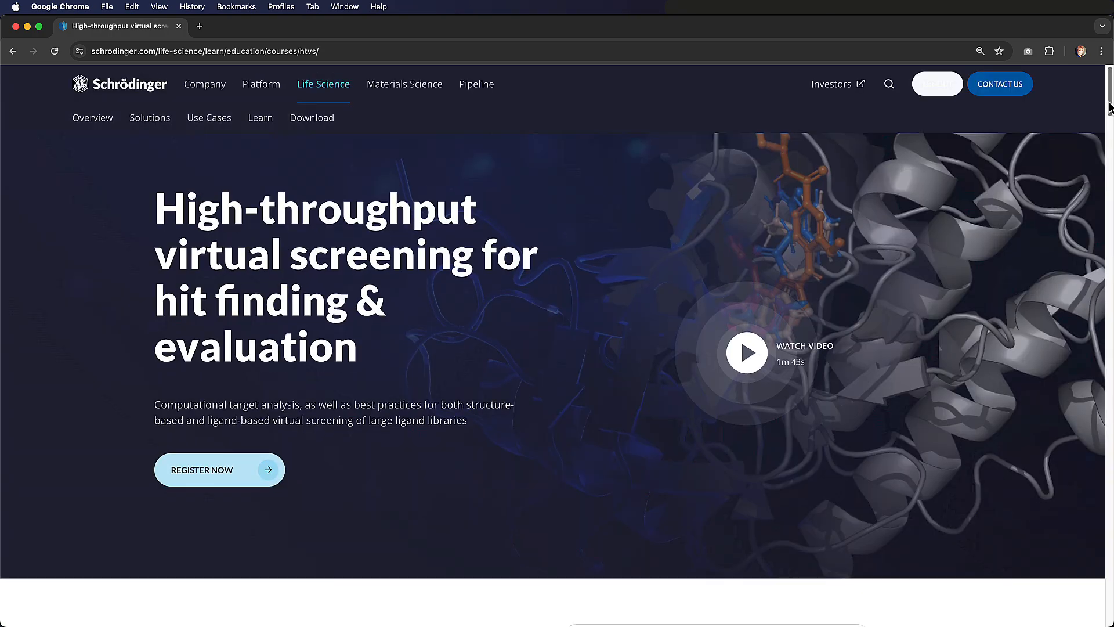
pyautogui.scroll(-12, 1110, 110)
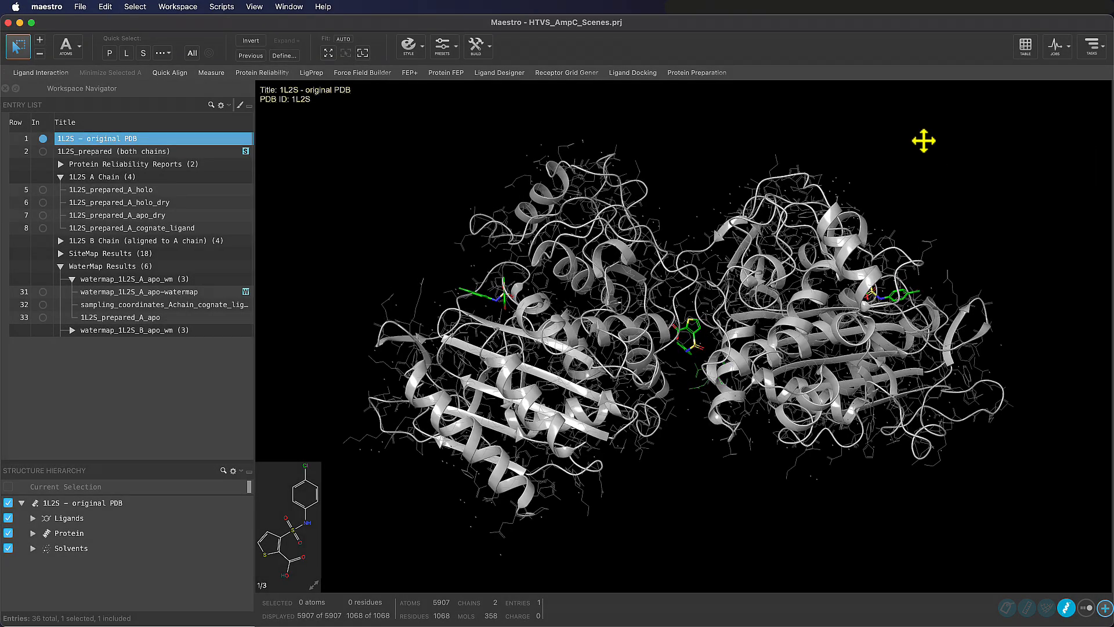
# Switch back to Maestro and inspect the original 1L2S structure by rotating, zooming and panning the 3D view
pyautogui.moveTo(923, 141); pyautogui.dragTo(920, 166, button='middle')
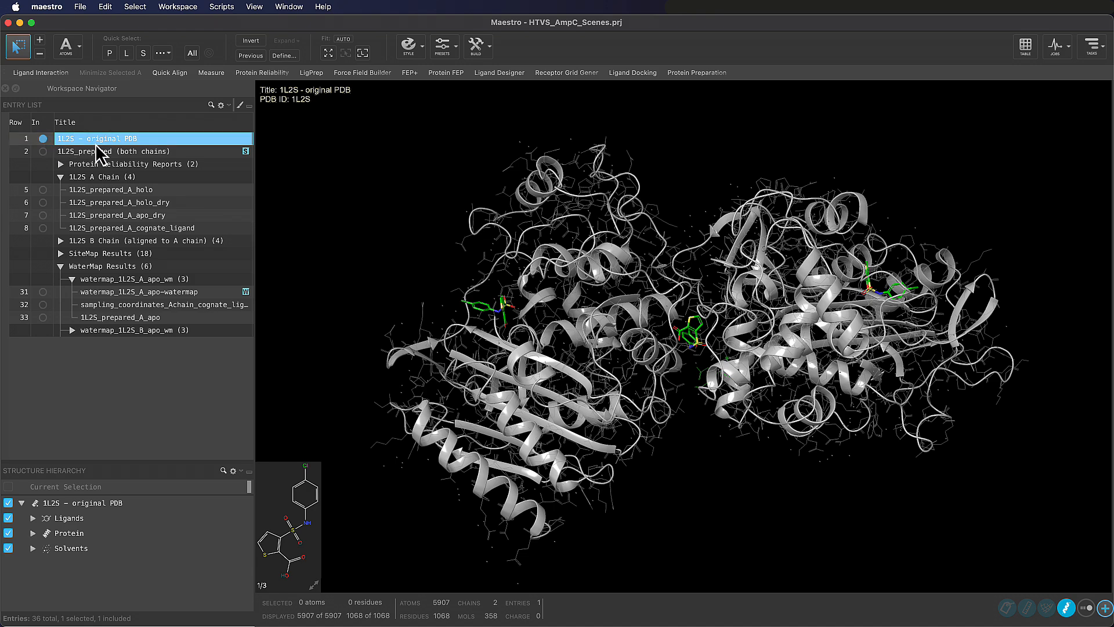
pyautogui.scroll(-3, 663, 270)
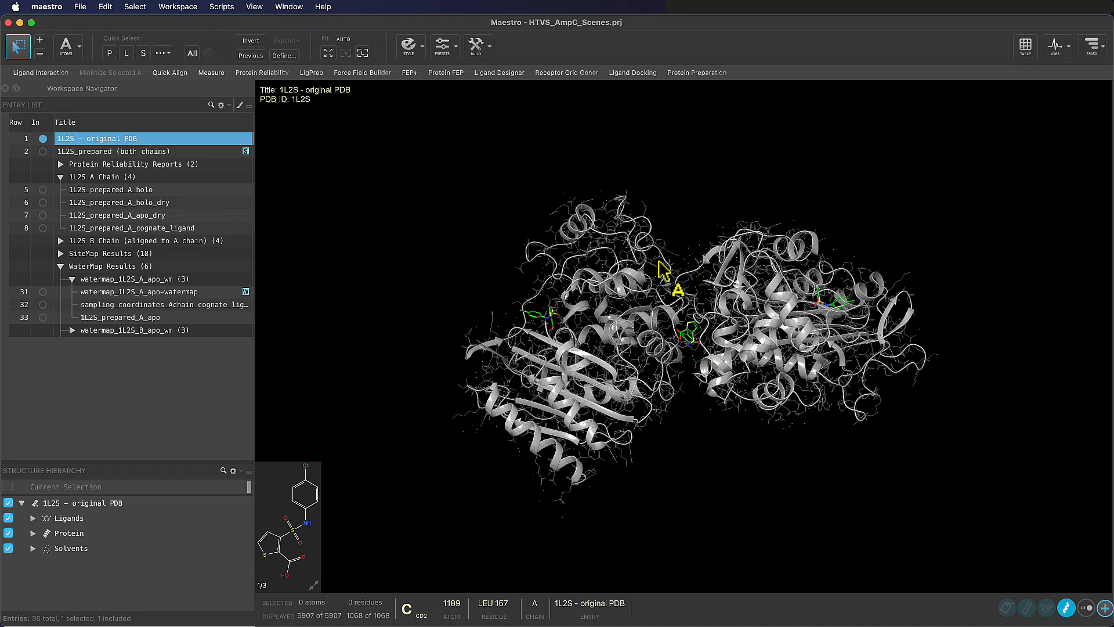
pyautogui.scroll(5, 663, 270)
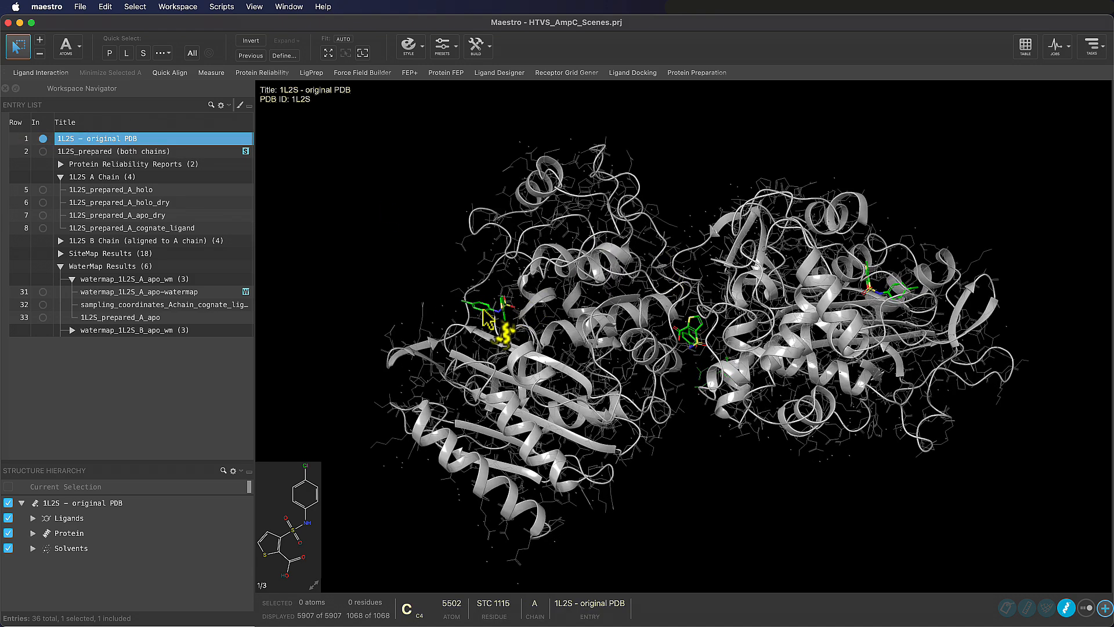
pyautogui.rightClick(481, 304)
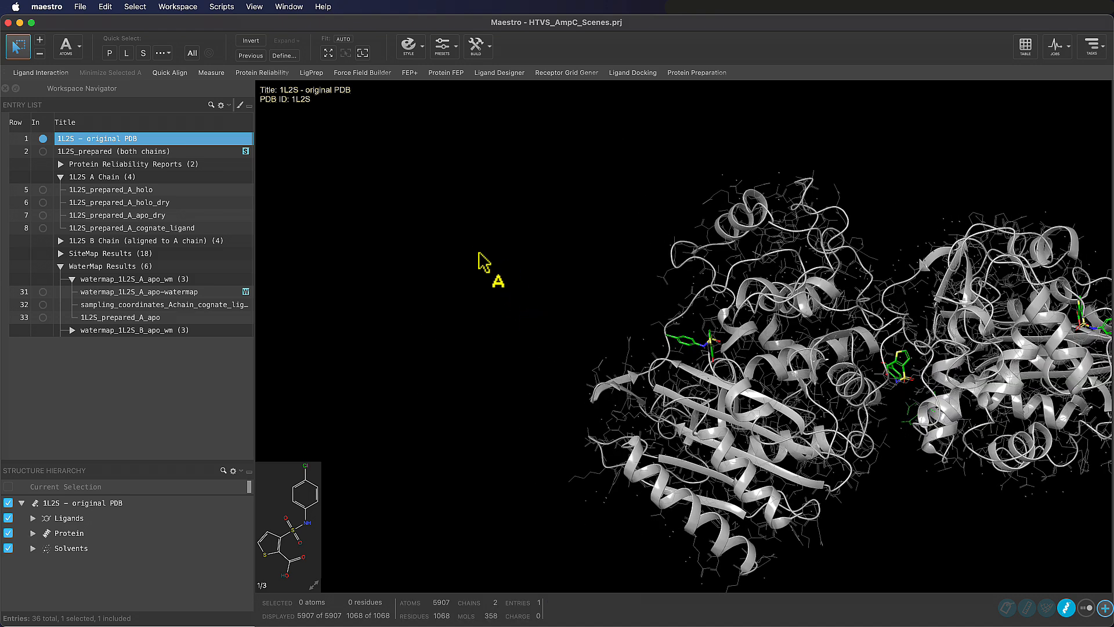
# Select the chain A ligand of the original 1L2S structure at residue level and fit the view to it
pyautogui.click(80, 53)
pyautogui.click(90, 83)
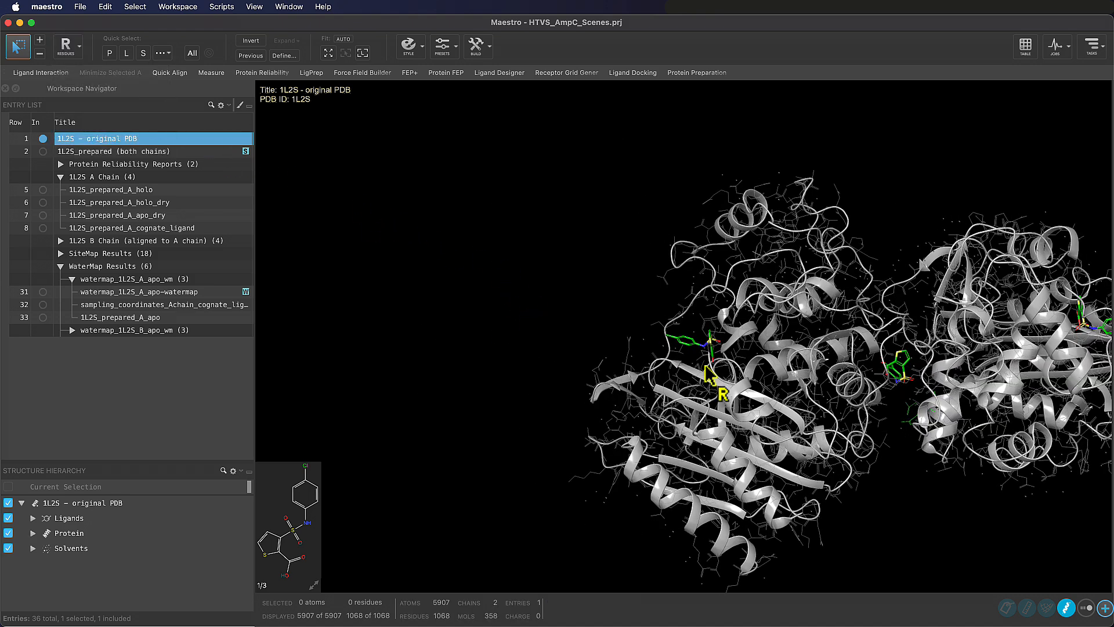
pyautogui.click(692, 353)
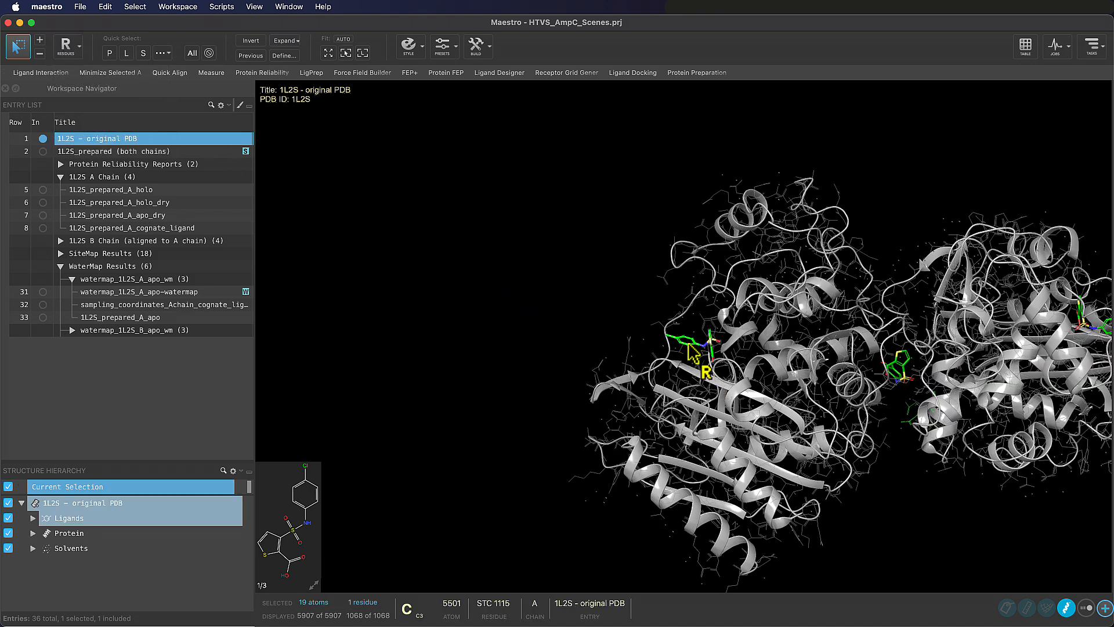
pyautogui.click(358, 58)
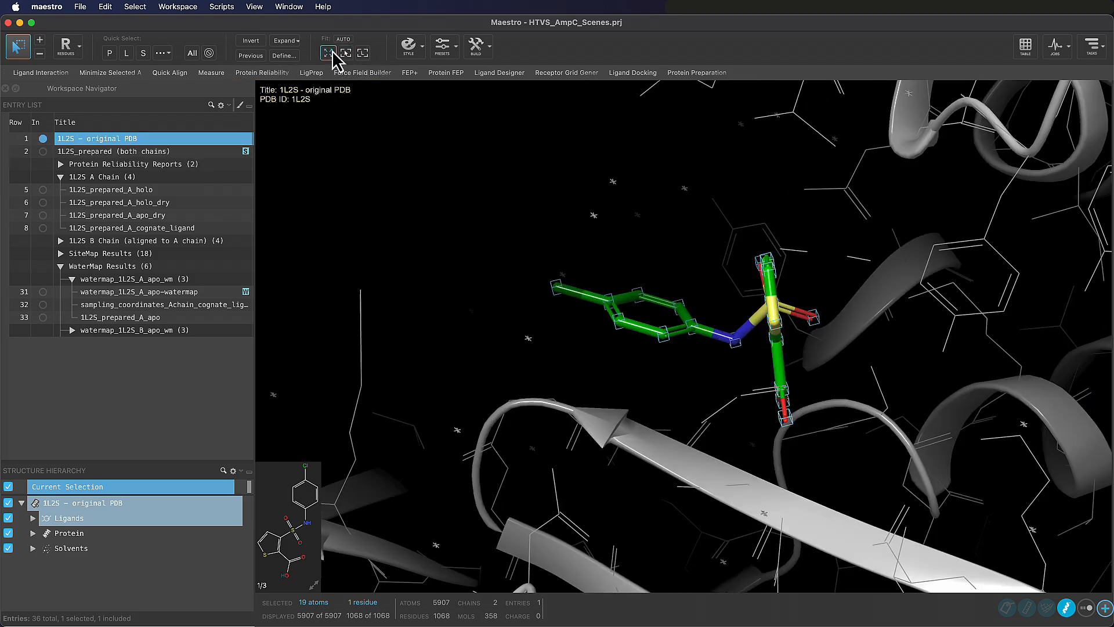
# Clear the ligand selection with the whole structure in view and save a new scene of the included entries described as "1L2S original PDB"
pyautogui.click(328, 54)
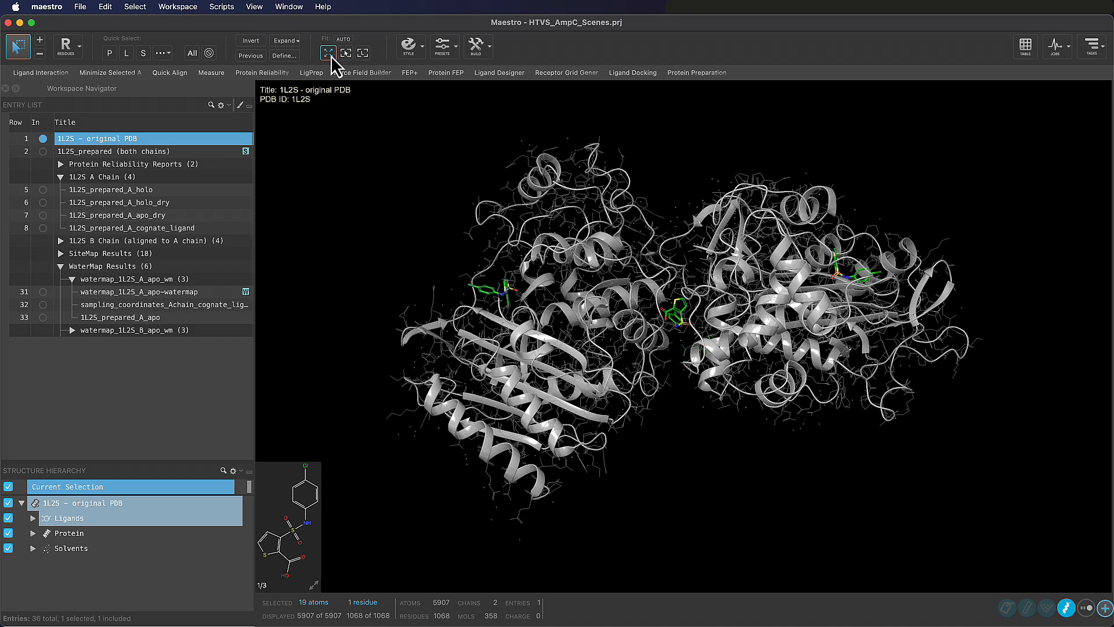
pyautogui.click(708, 378)
pyautogui.moveTo(708, 379)
pyautogui.mouseDown(button='middle')
pyautogui.moveTo(698, 392)
pyautogui.moveTo(730, 391)
pyautogui.moveTo(717, 399)
pyautogui.mouseUp(button='middle')
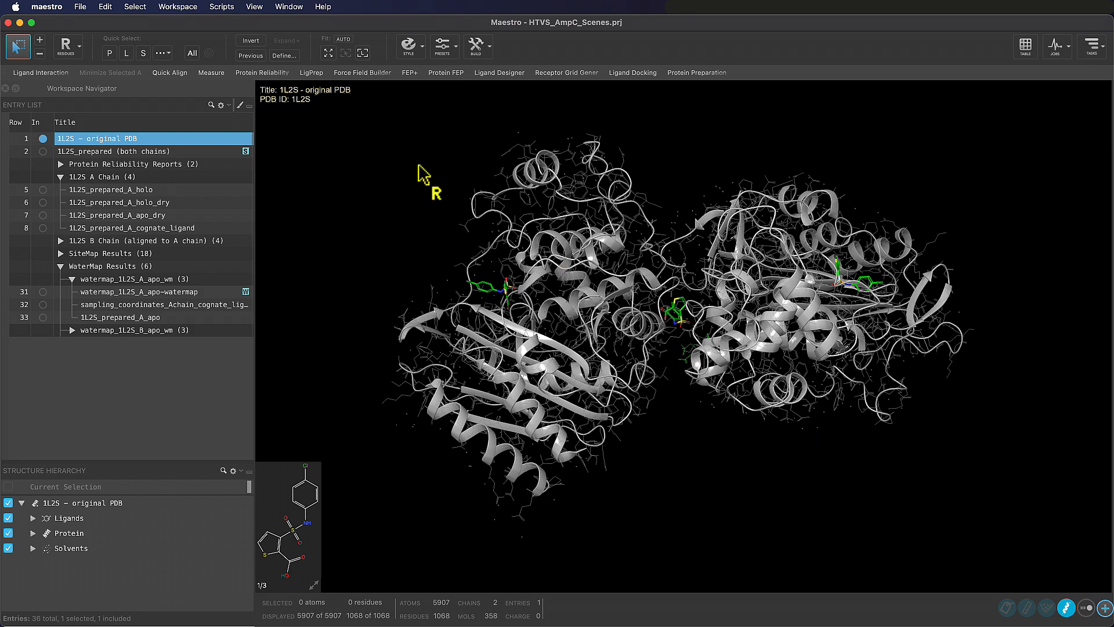
pyautogui.click(178, 7)
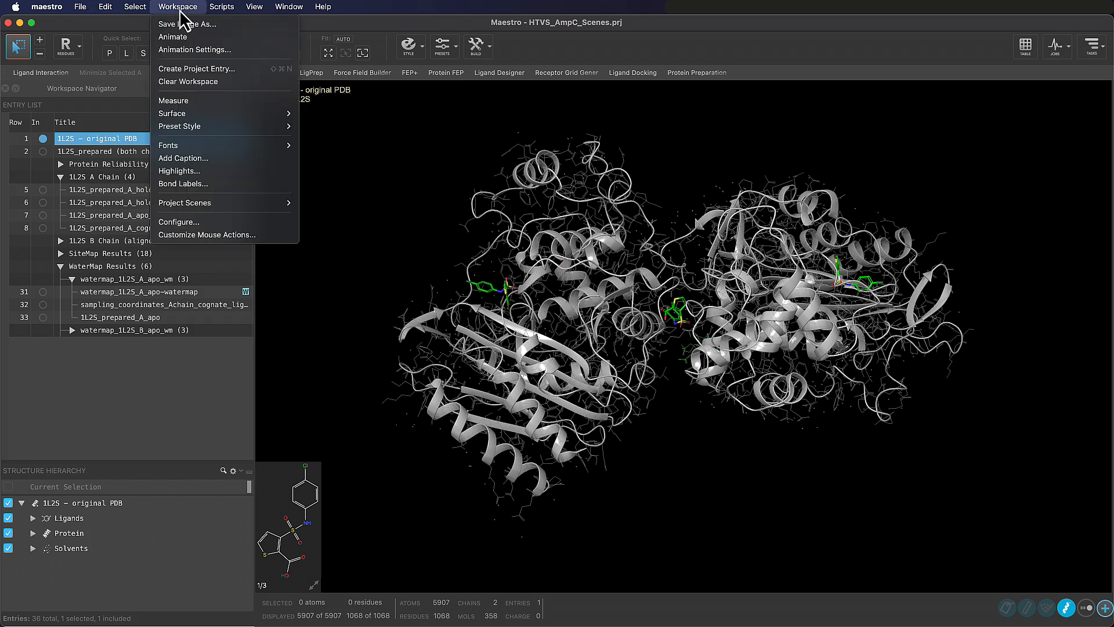
pyautogui.moveTo(282, 206)
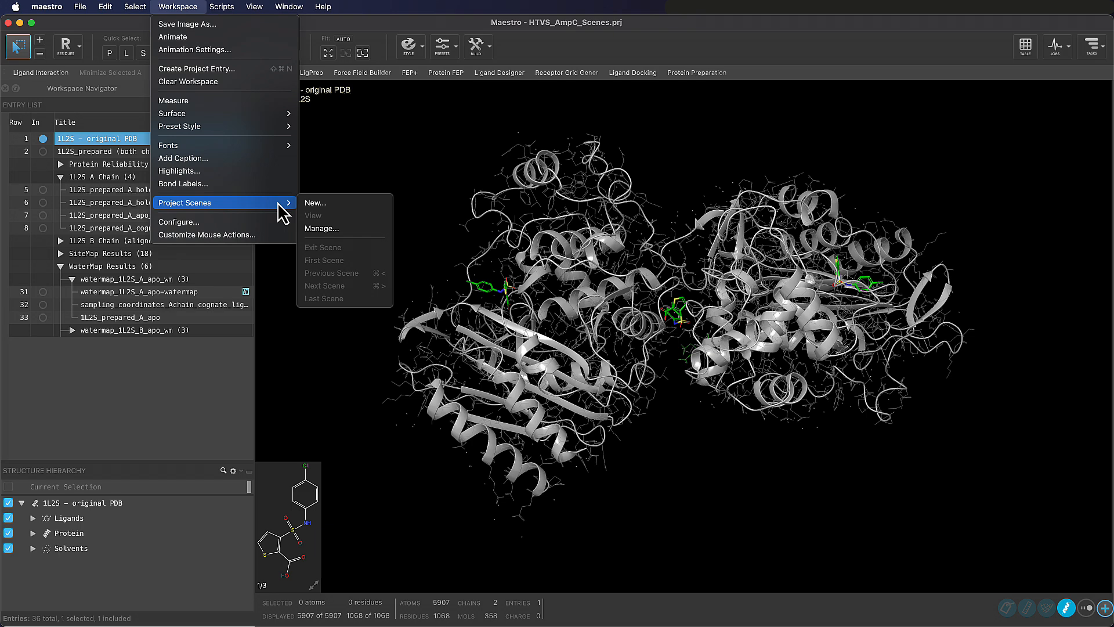
pyautogui.click(329, 212)
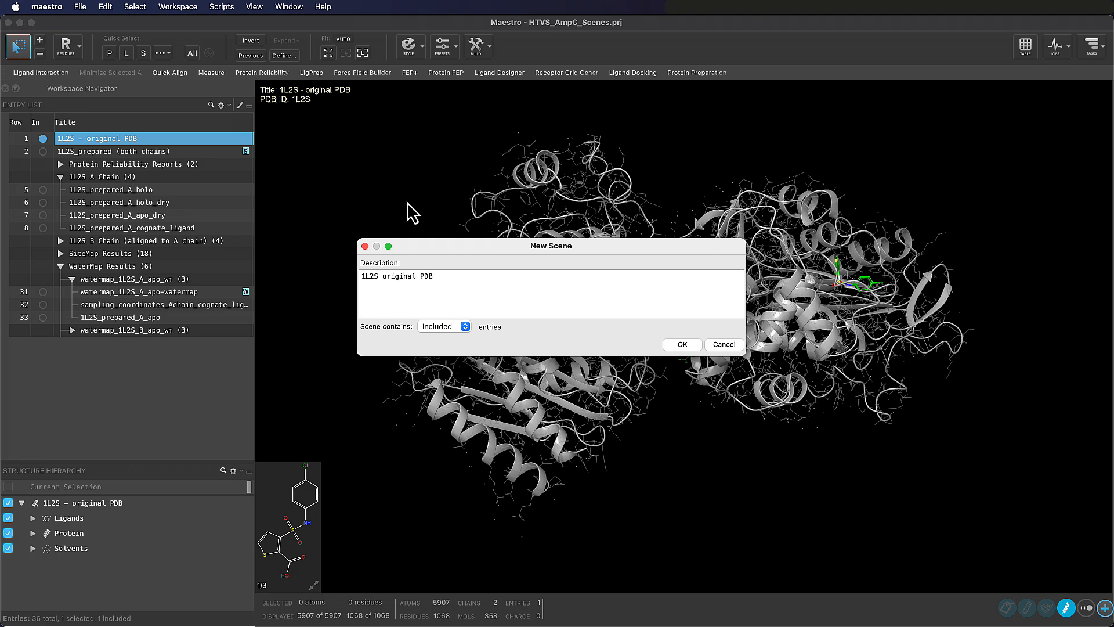
pyautogui.click(682, 344)
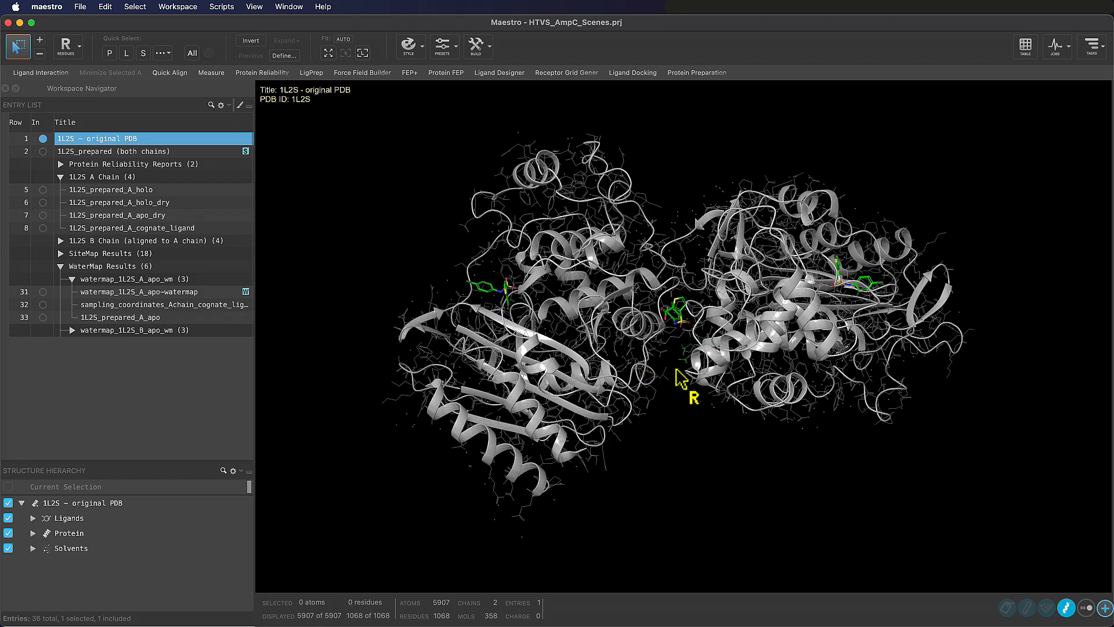
# Zoom in on the structure, view the saved "1L2S original PDB" scene, and exit the scene back to the project
pyautogui.scroll(1, 678, 406)
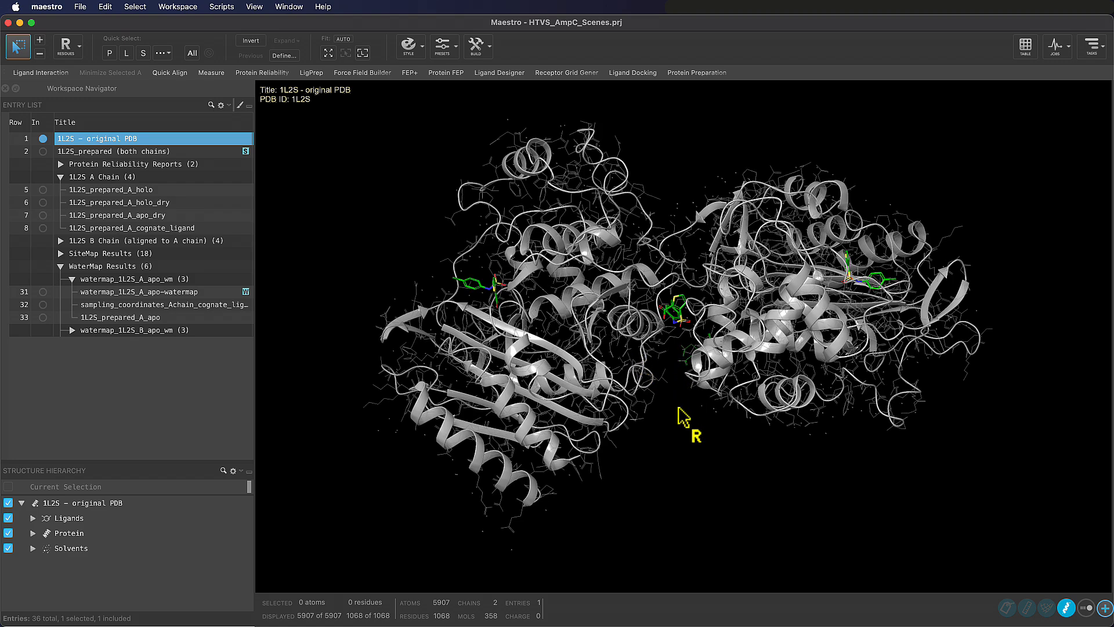
pyautogui.scroll(10, 683, 417)
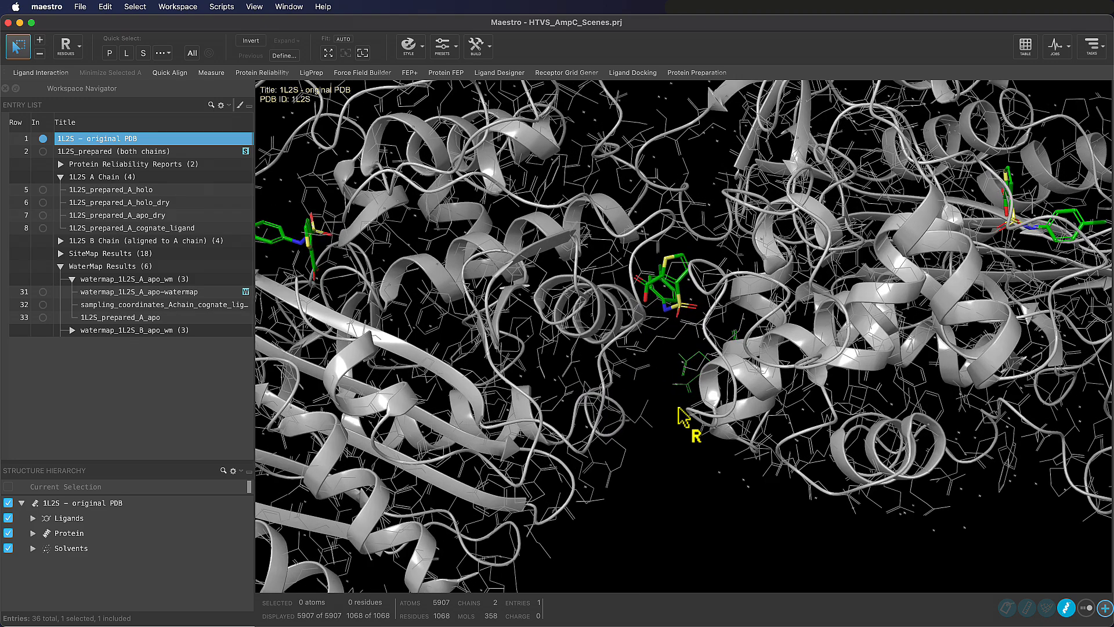
pyautogui.scroll(2, 683, 416)
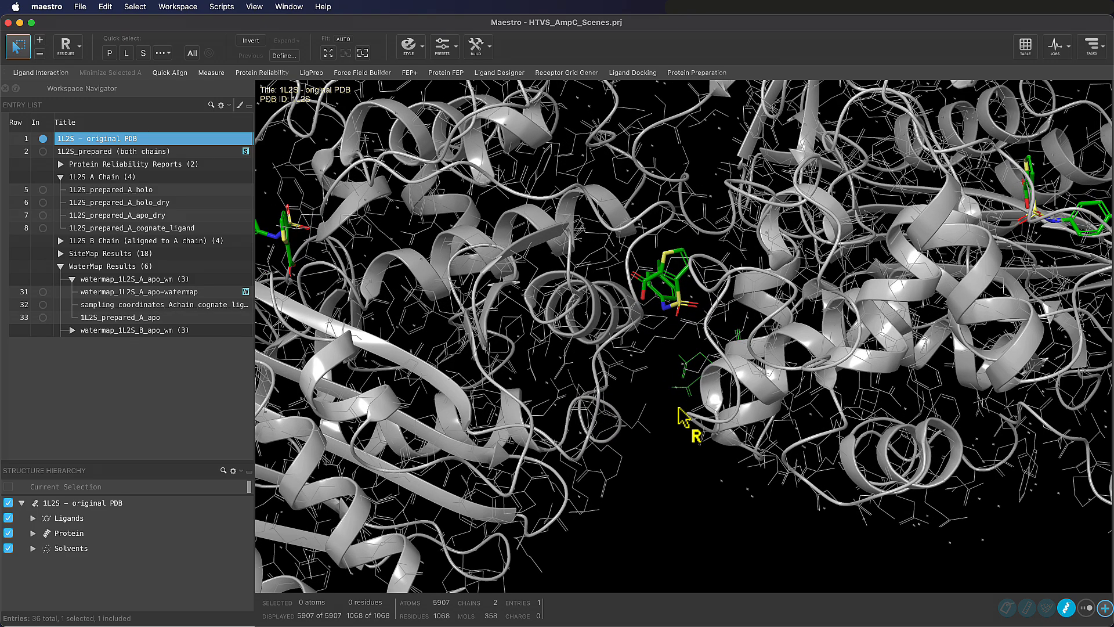
pyautogui.click(178, 7)
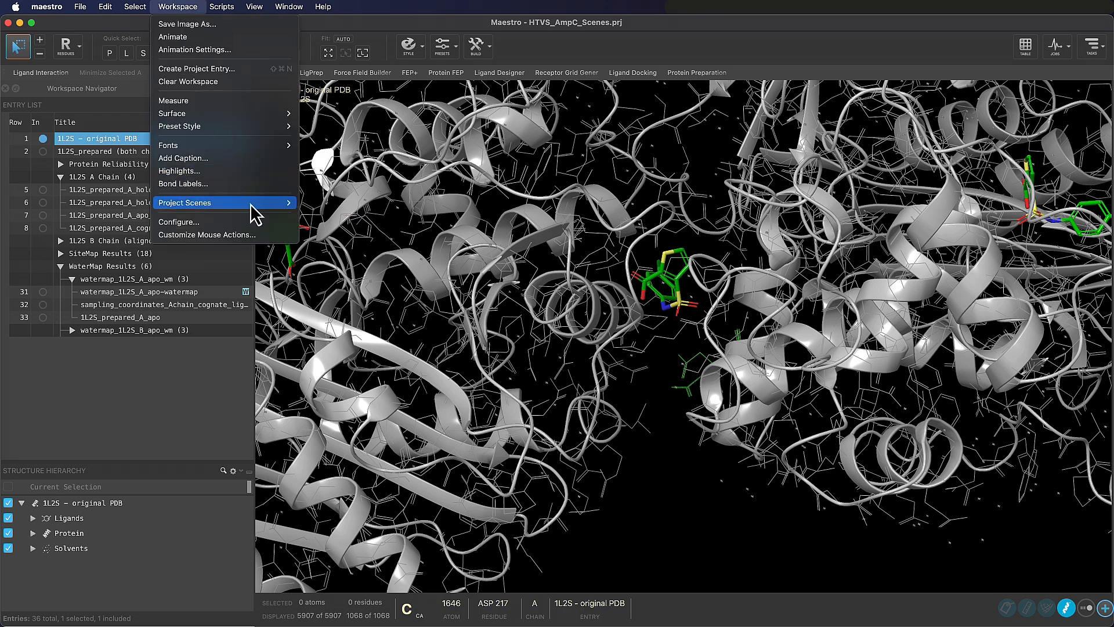
pyautogui.moveTo(255, 203)
pyautogui.click(374, 219)
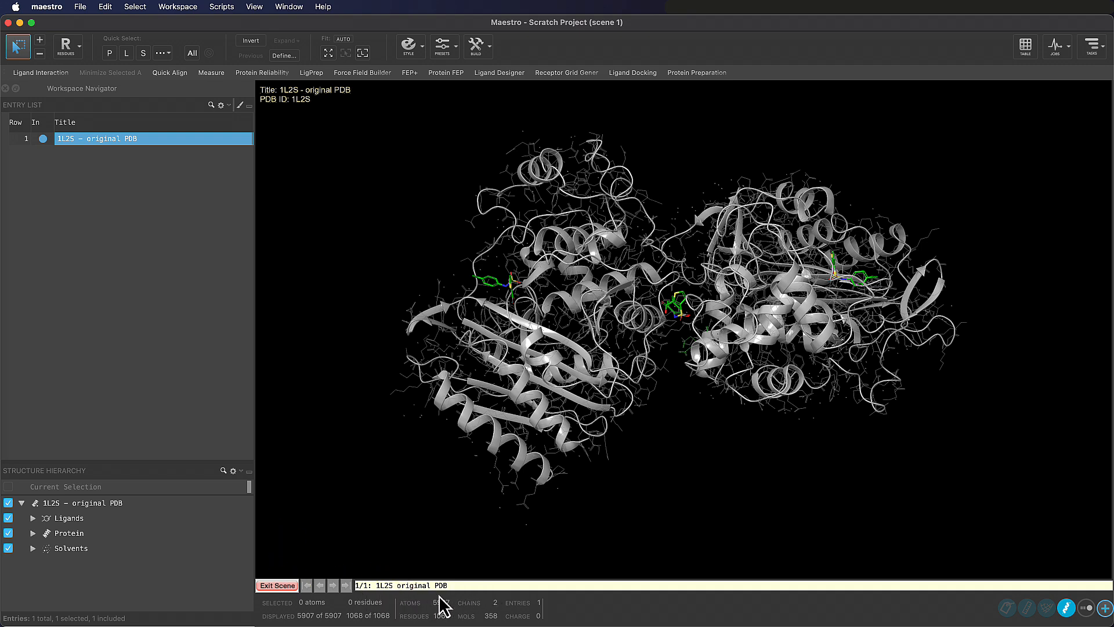
pyautogui.click(290, 588)
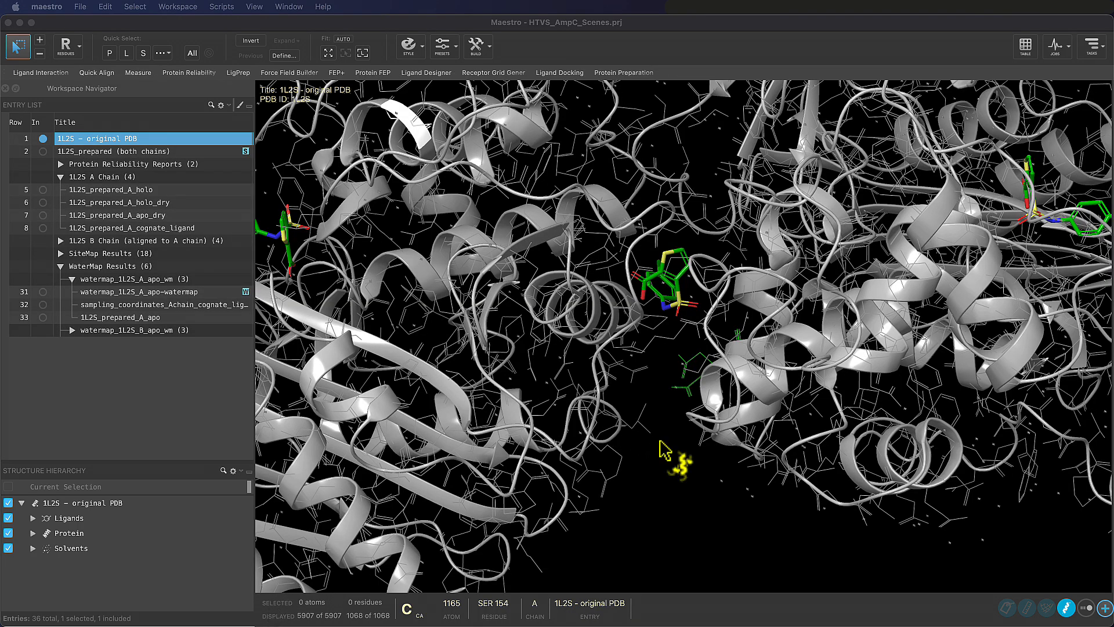
pyautogui.moveTo(661, 441)
pyautogui.mouseDown(button='right')
pyautogui.moveTo(656, 425)
pyautogui.moveTo(669, 458)
pyautogui.mouseUp(button='right')
pyautogui.scroll(-5, 669, 458)
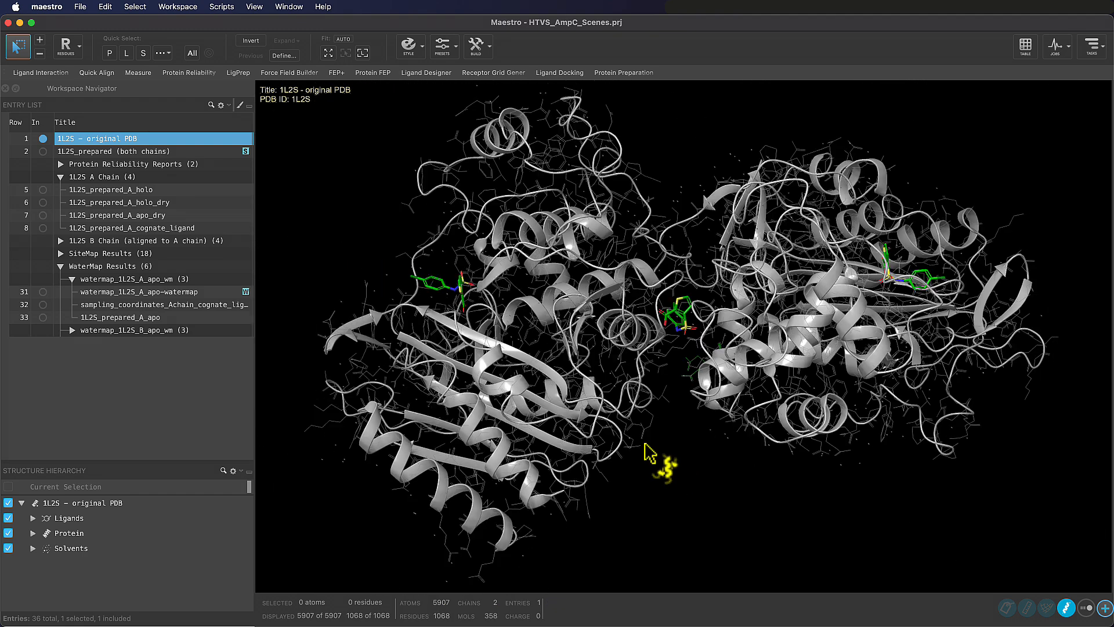
# Open the Protein Preparation Workflow and review its global, preprocessing, H-bond optimization, and minimization and water deletion settings
pyautogui.click(1092, 48)
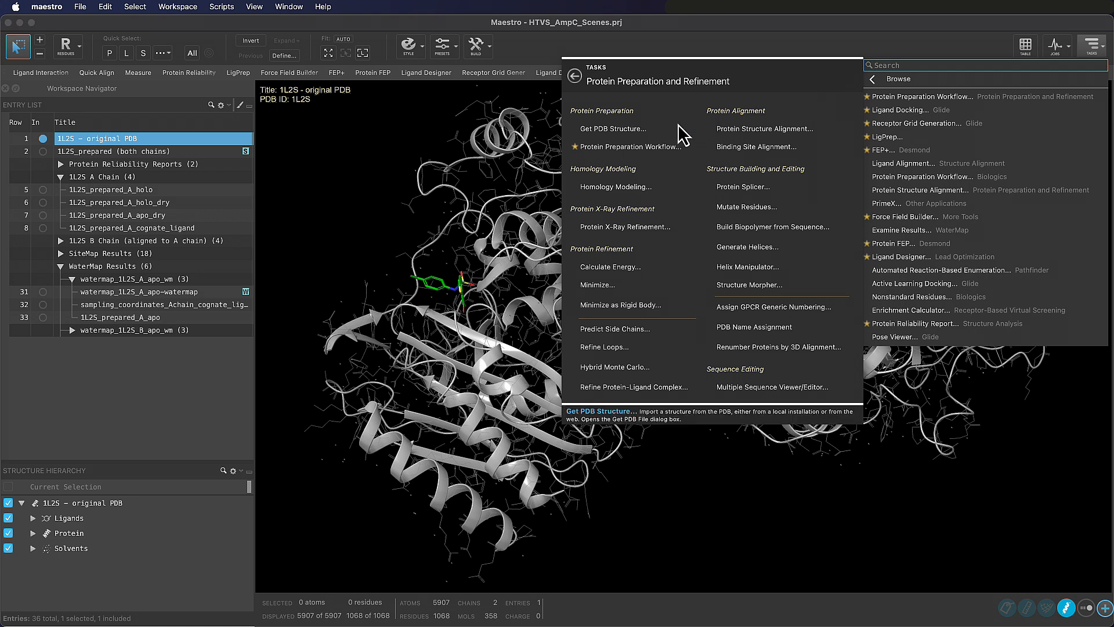
pyautogui.click(603, 150)
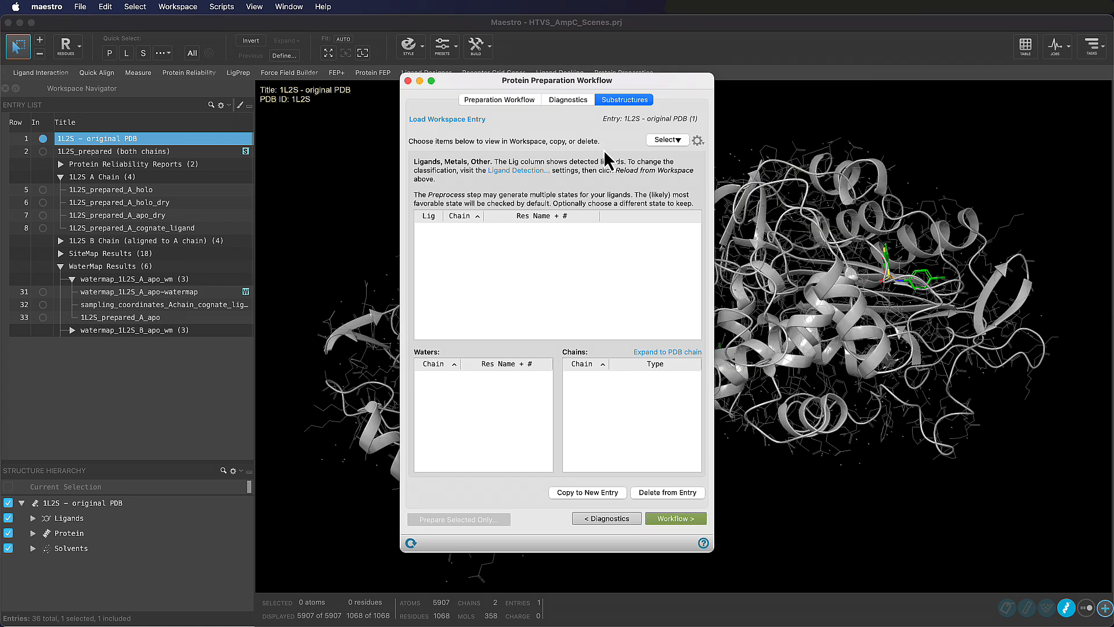
pyautogui.click(515, 105)
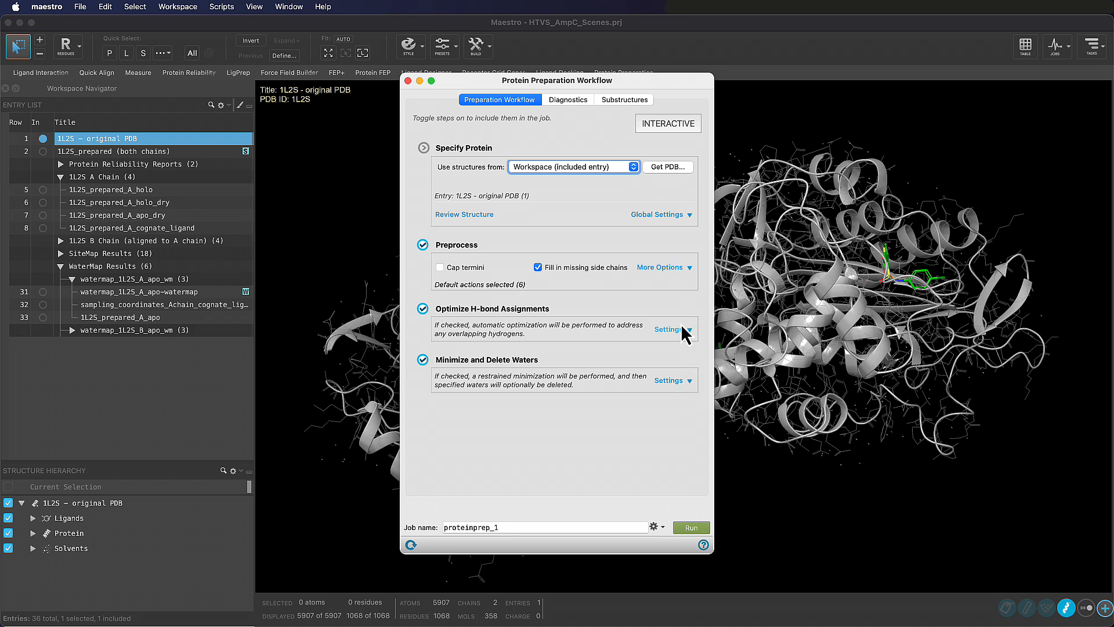
pyautogui.click(662, 219)
pyautogui.click(662, 219)
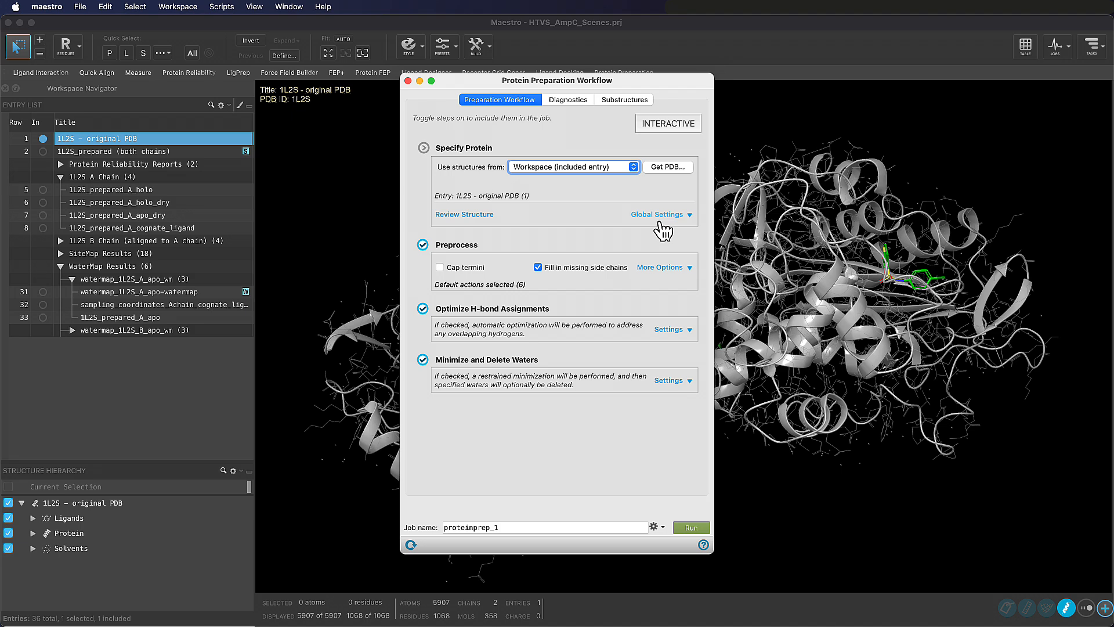
pyautogui.click(671, 266)
pyautogui.click(669, 266)
pyautogui.click(669, 330)
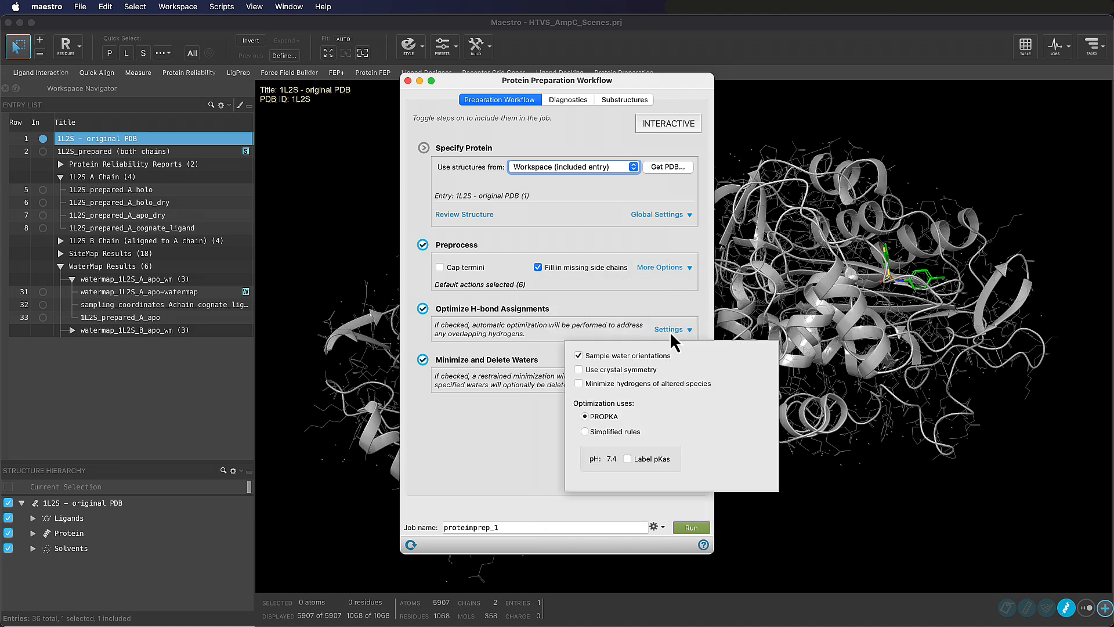
pyautogui.click(669, 330)
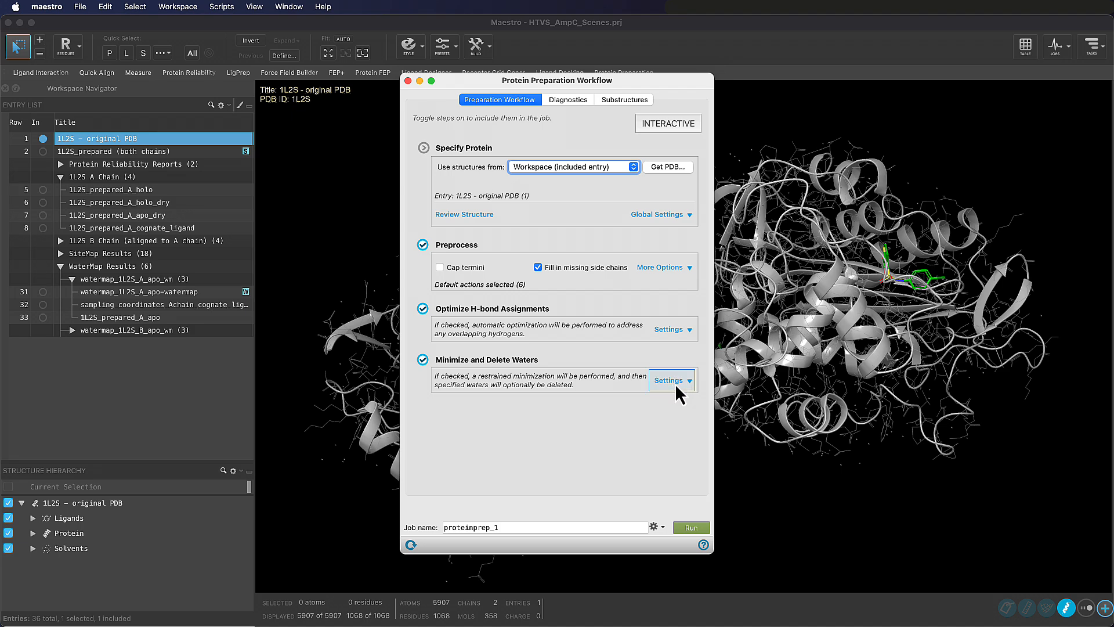
pyautogui.click(670, 381)
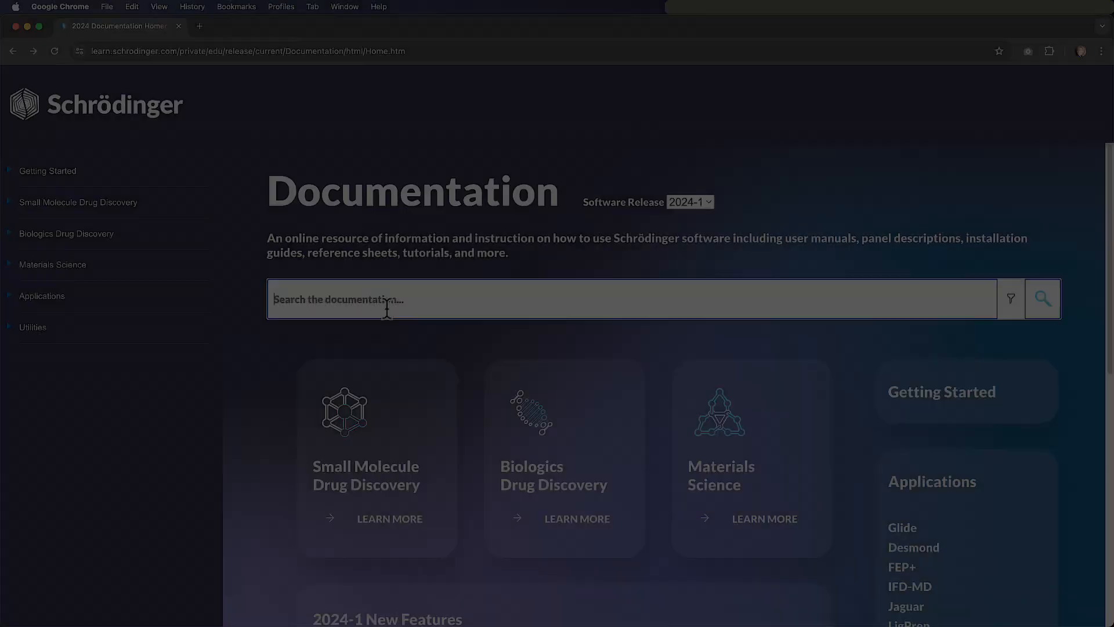
# Switch to Chrome, search the Schrödinger documentation for "protein preparation", and open the Protein Preparation Workflow Panel page's additional resources
pyautogui.write('p')
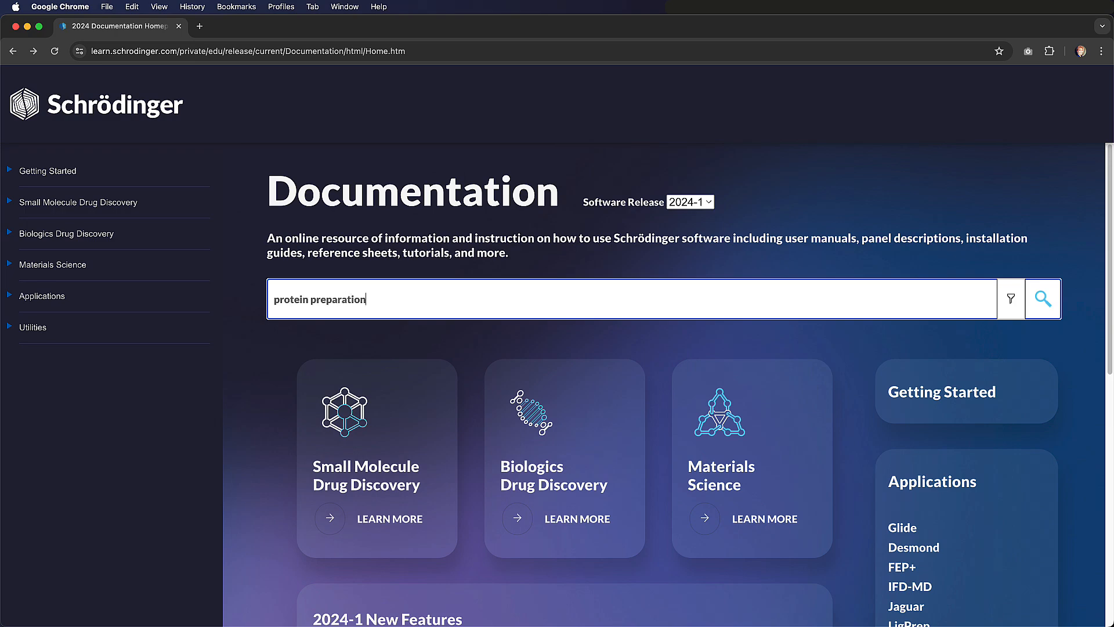
pyautogui.write('rotein preparation')
pyautogui.press('Return')
pyautogui.click(472, 225)
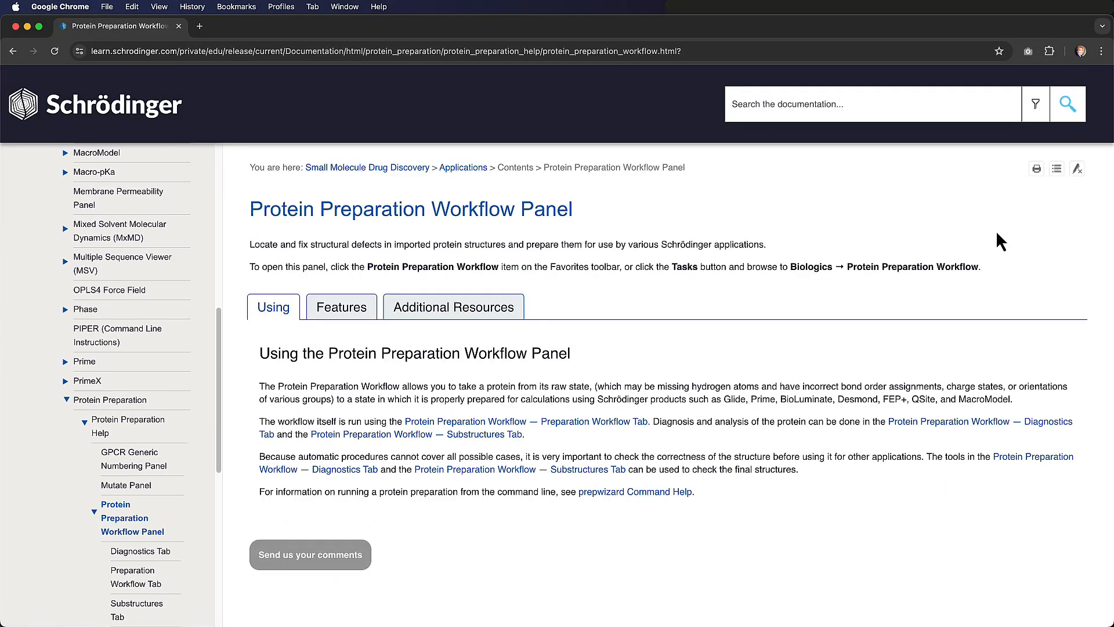
pyautogui.click(496, 310)
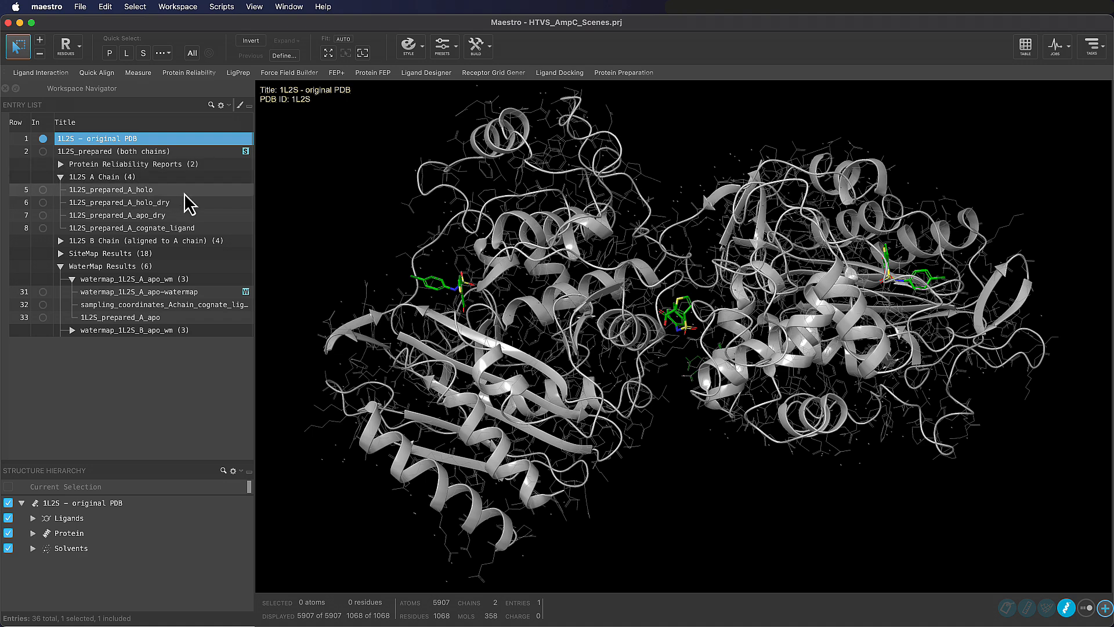
# Switch back to Maestro and make 1L2S_prepared_A_holo from the 1L2S A Chain group the included and selected entry
pyautogui.click(43, 191)
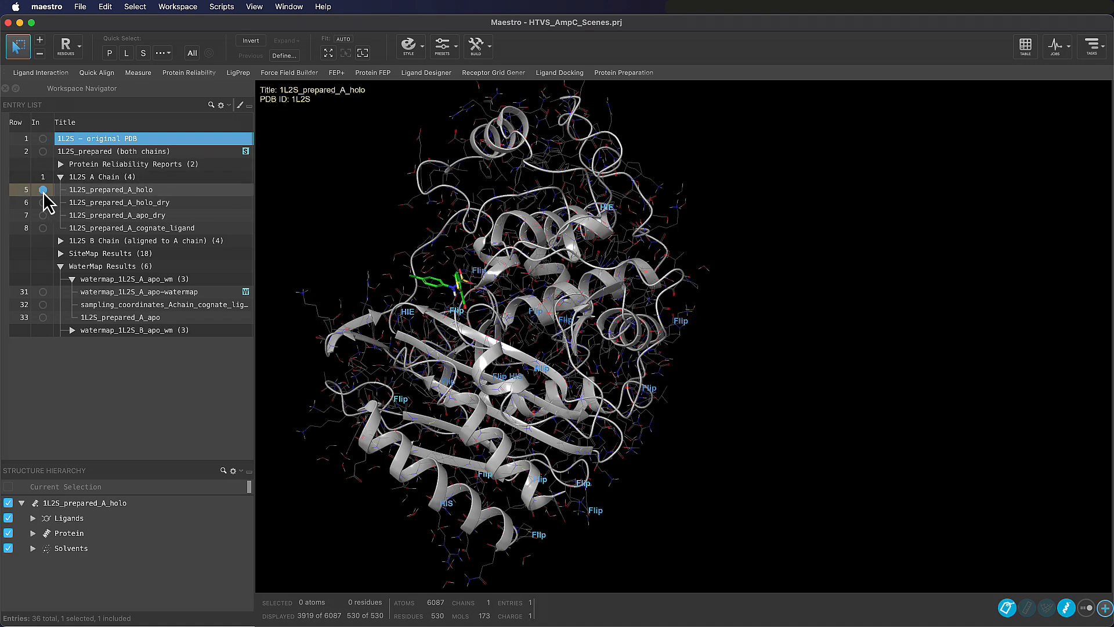
pyautogui.click(180, 191)
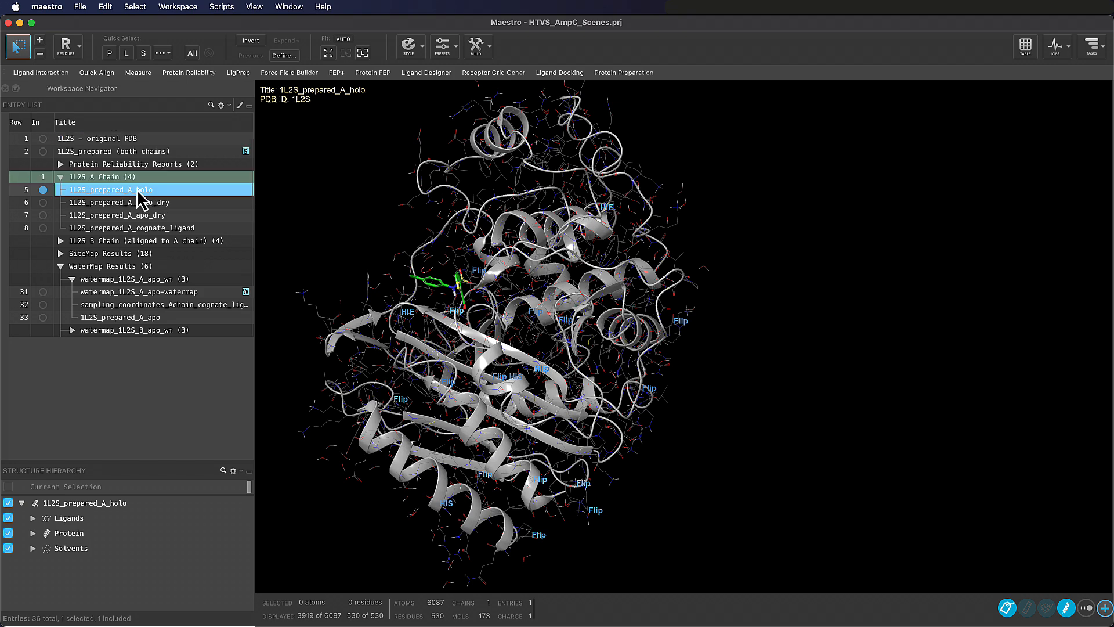
pyautogui.click(60, 177)
pyautogui.click(61, 177)
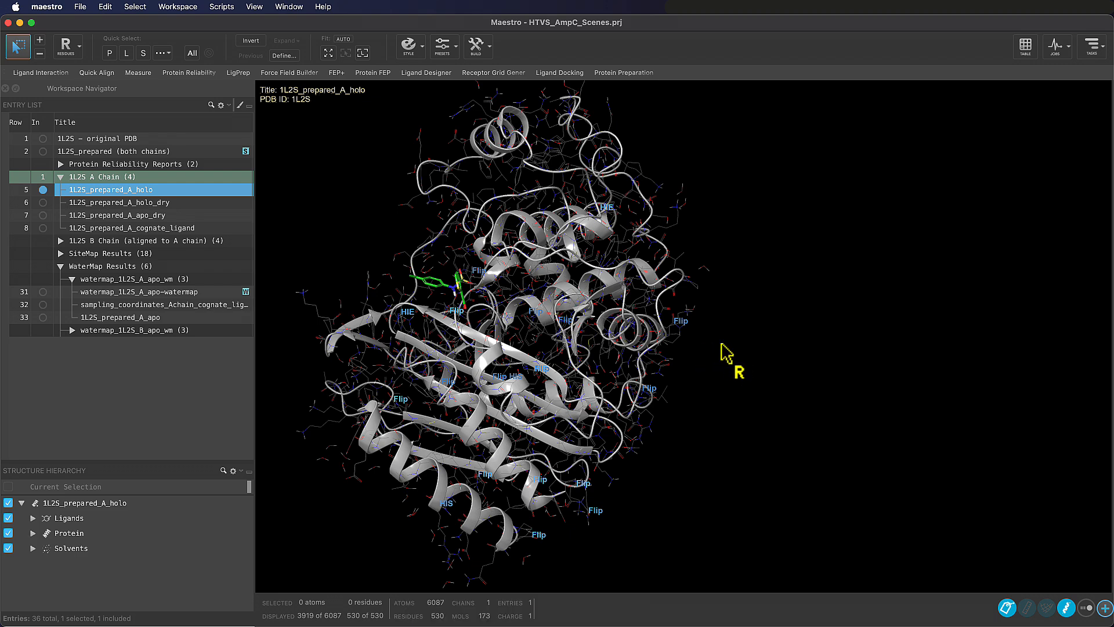
pyautogui.scroll(-3, 727, 353)
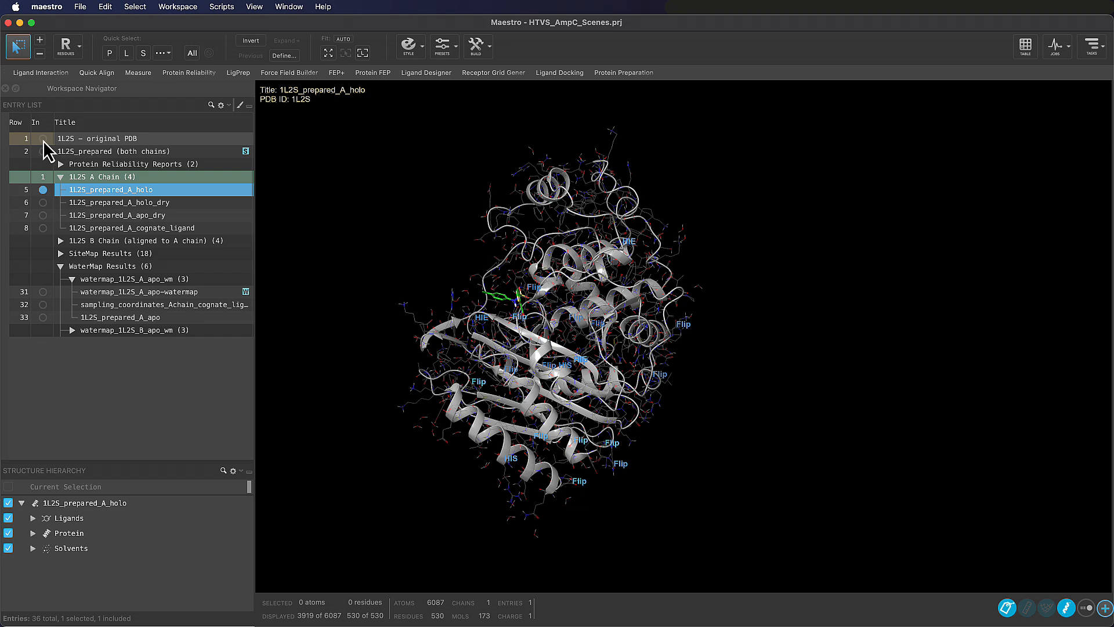
# Compare the original 1L2S structure with 1L2S_prepared_A_holo by repeatedly including and excluding the original entry in the workspace
pyautogui.click(43, 139)
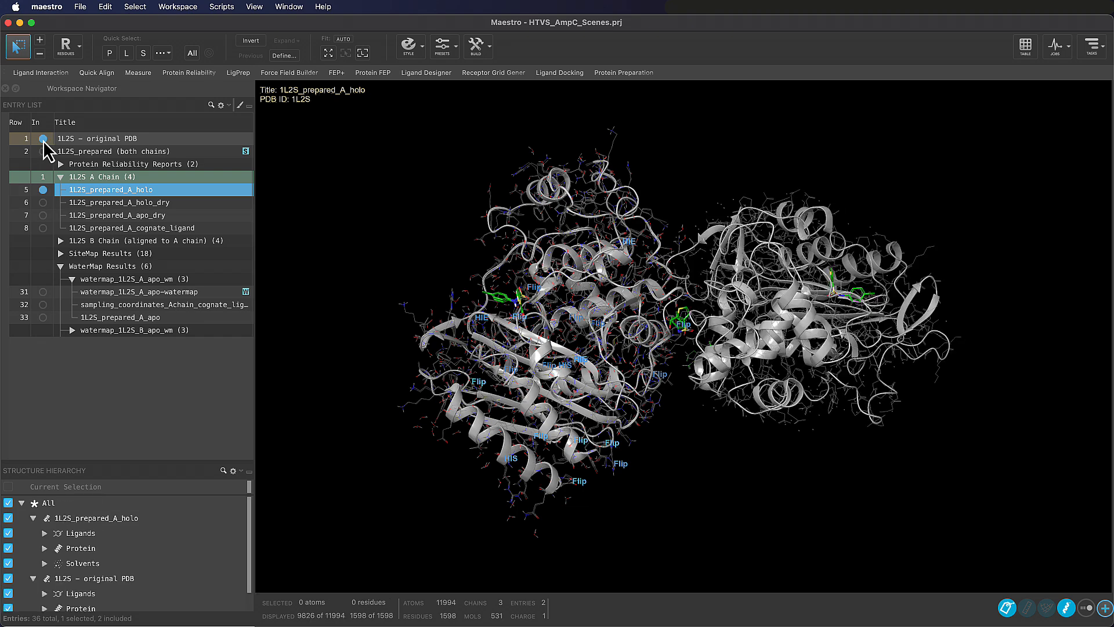
pyautogui.click(43, 139)
pyautogui.click(43, 139)
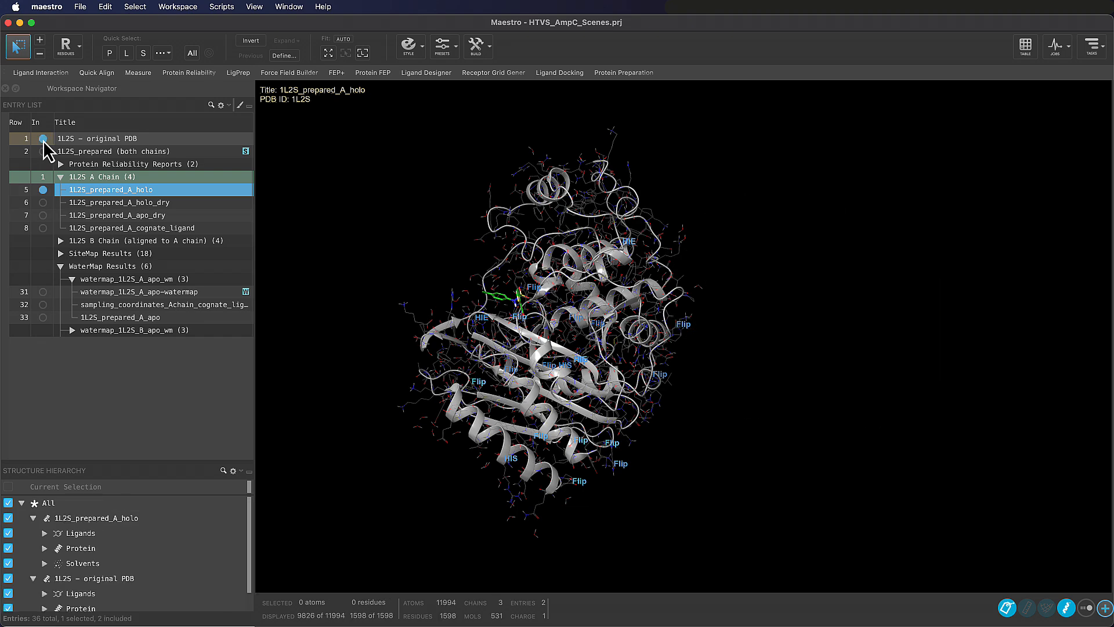
pyautogui.click(43, 139)
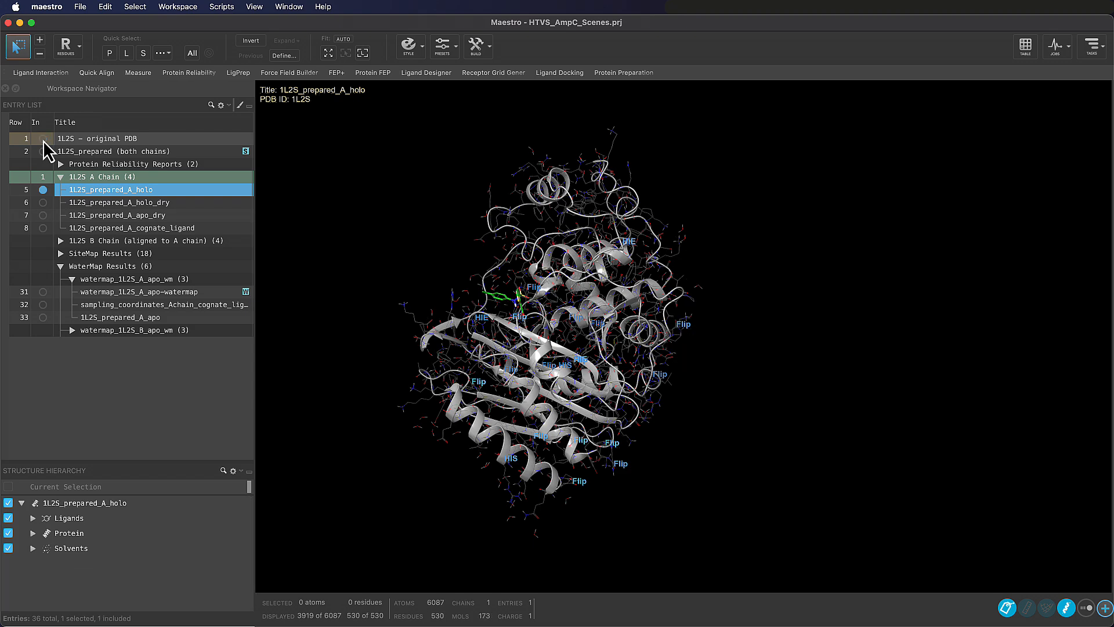
pyautogui.click(42, 139)
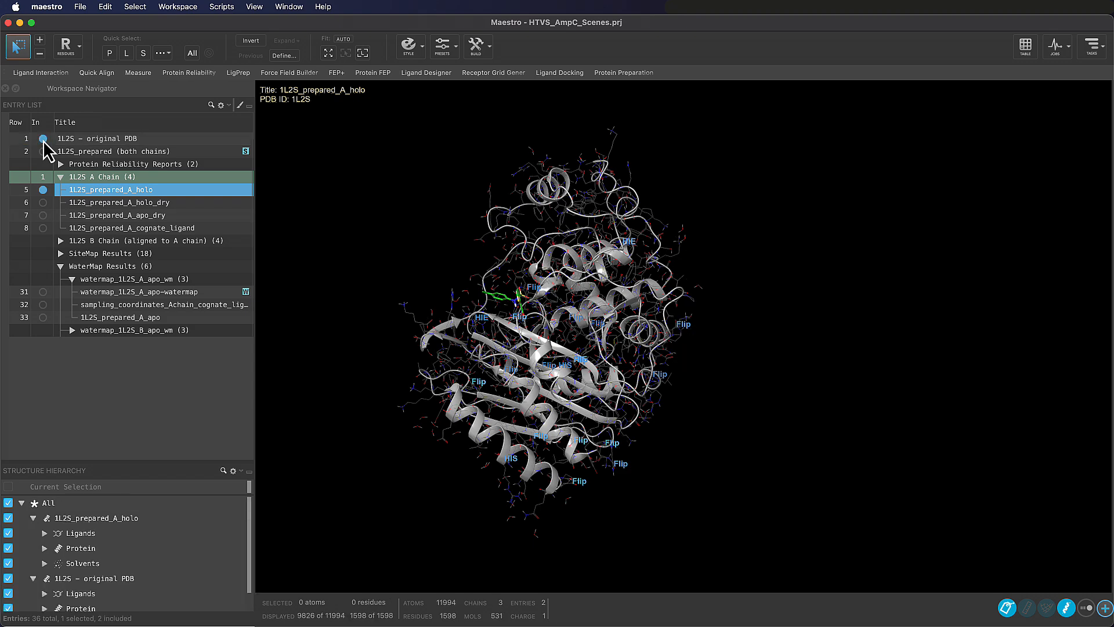
pyautogui.click(43, 139)
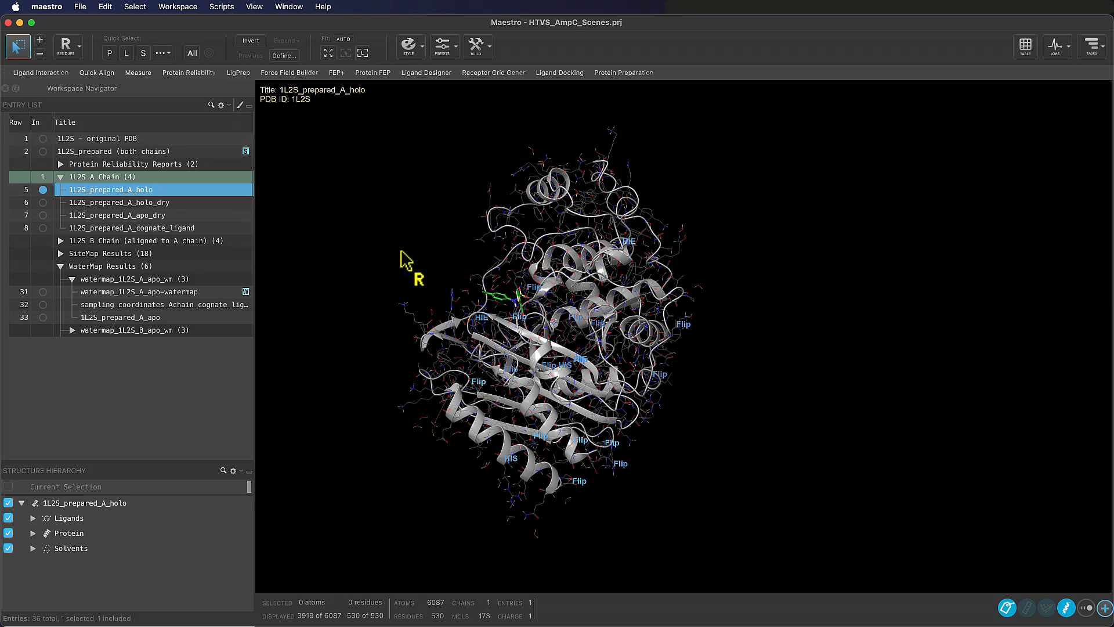
# Look over the entries of the aligned 1L2S B Chain group and examine the prepared chain A holo structure from different angles
pyautogui.click(60, 240)
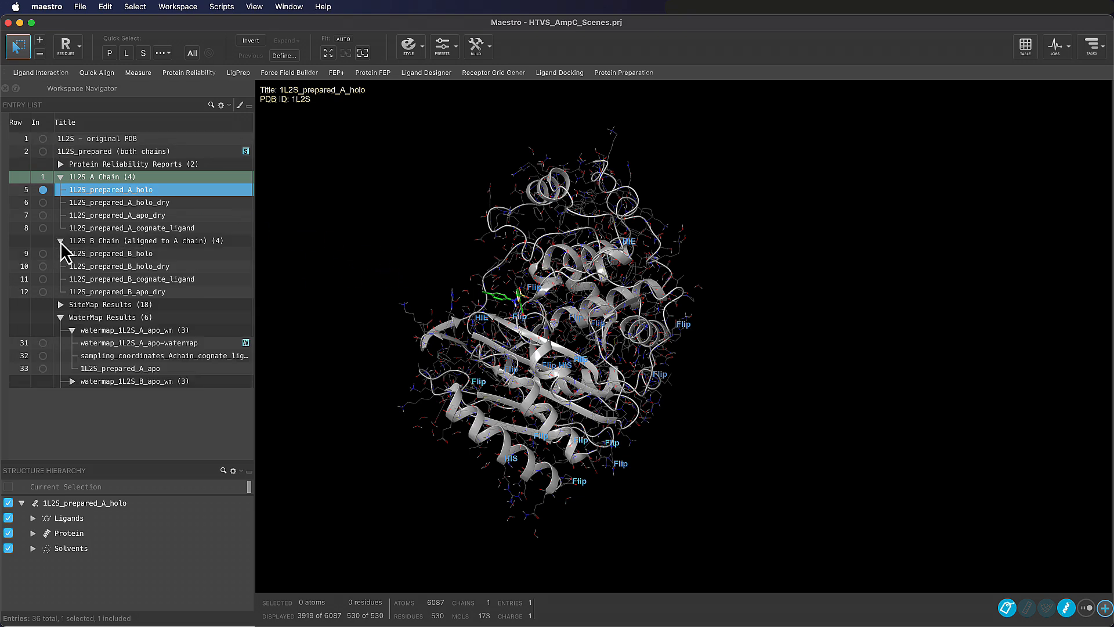
pyautogui.click(61, 241)
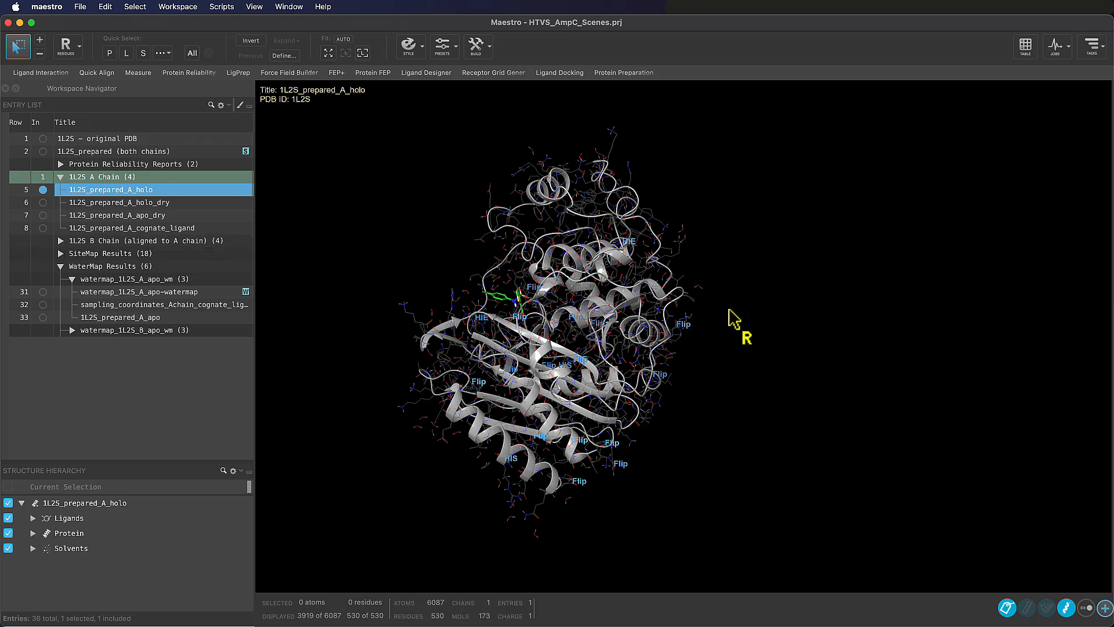
pyautogui.moveTo(735, 316)
pyautogui.mouseDown(button='middle')
pyautogui.moveTo(742, 304)
pyautogui.moveTo(786, 303)
pyautogui.moveTo(764, 297)
pyautogui.moveTo(777, 298)
pyautogui.moveTo(754, 308)
pyautogui.mouseUp(button='middle')
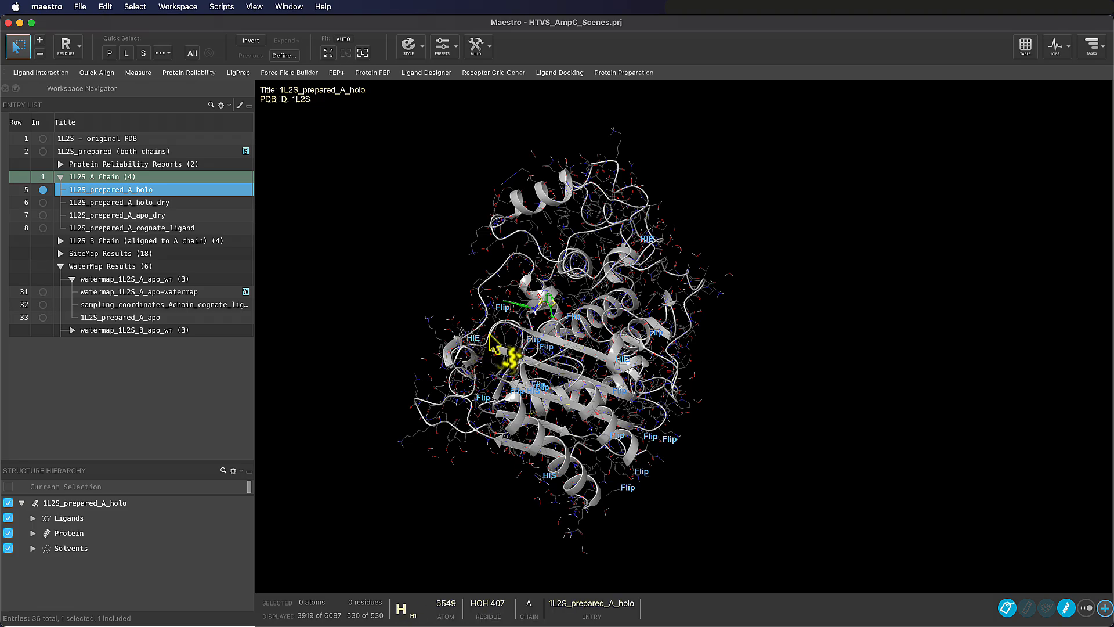
pyautogui.scroll(6, 489, 335)
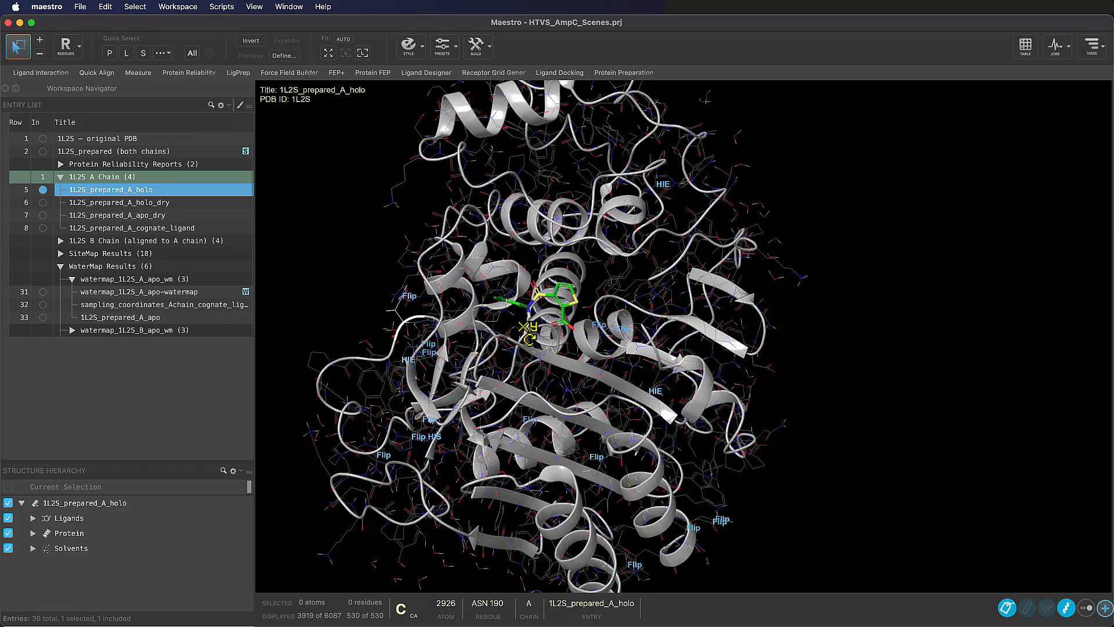
pyautogui.moveTo(529, 334); pyautogui.dragTo(512, 327, button='middle')
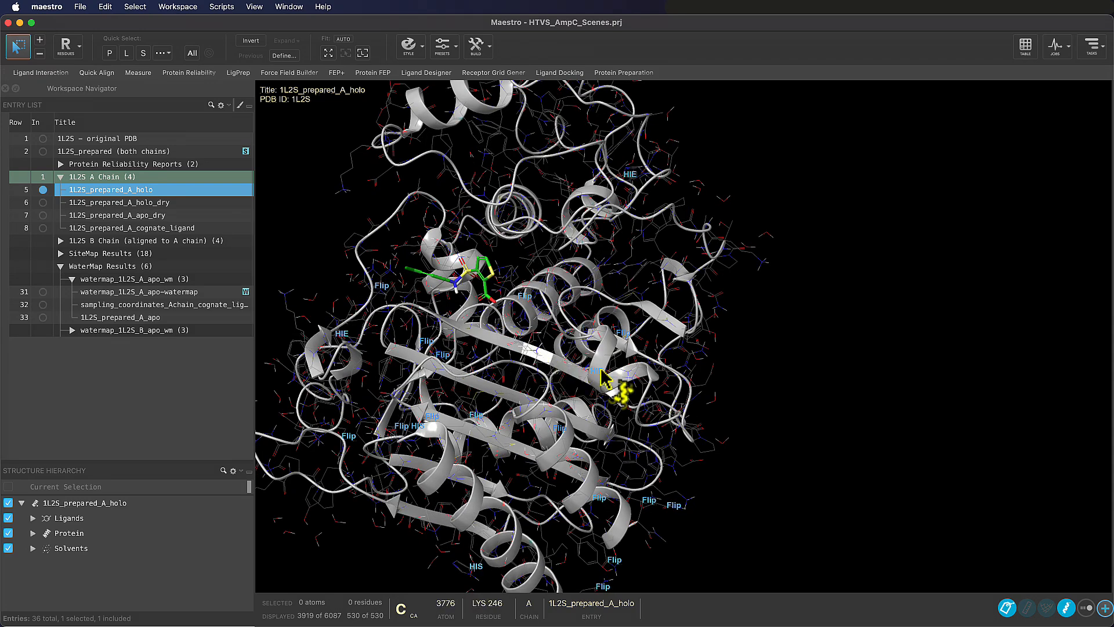
# Examine the prepared chain A holo structure and its bound ligand from different angles and distances
pyautogui.moveTo(736, 418); pyautogui.dragTo(761, 376, button='right')
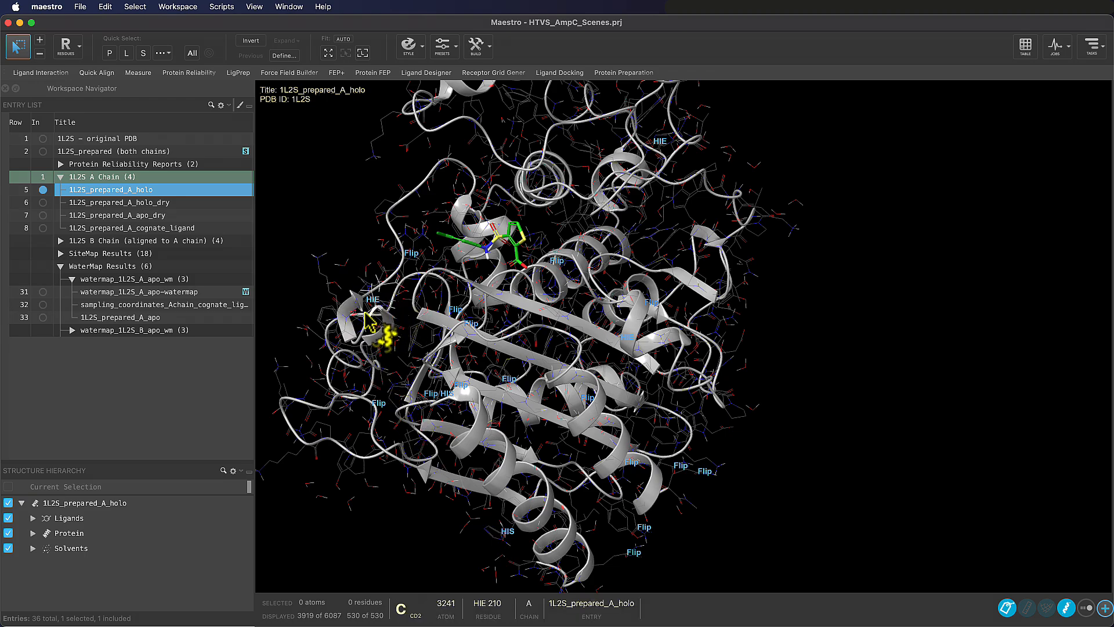
pyautogui.moveTo(494, 332); pyautogui.dragTo(515, 325, button='middle')
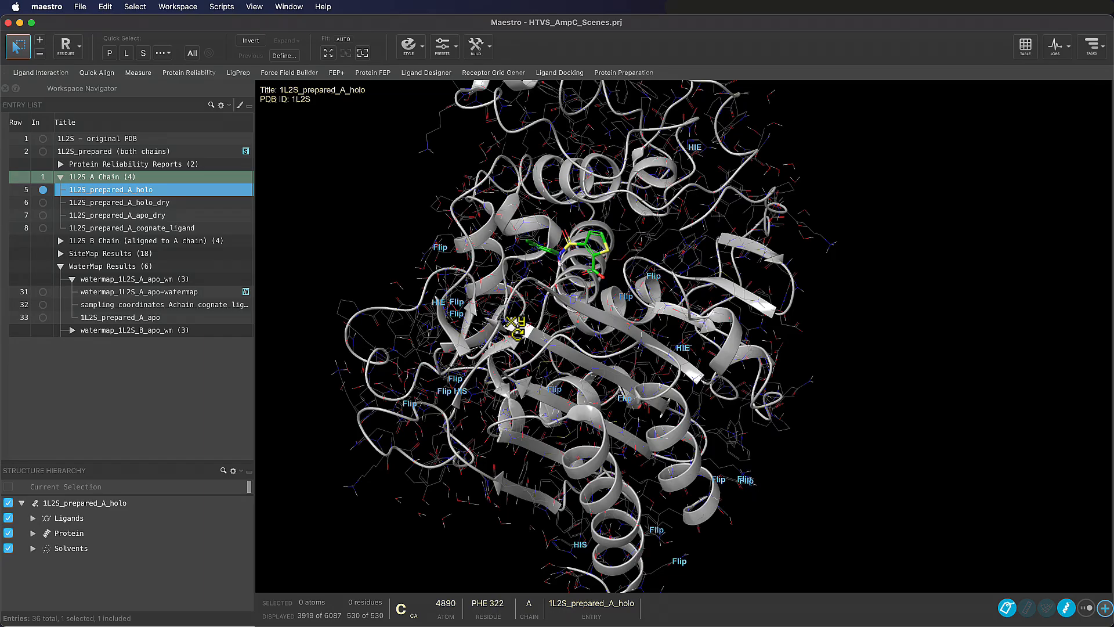
pyautogui.moveTo(596, 286); pyautogui.dragTo(609, 329, button='right')
pyautogui.scroll(5, 607, 326)
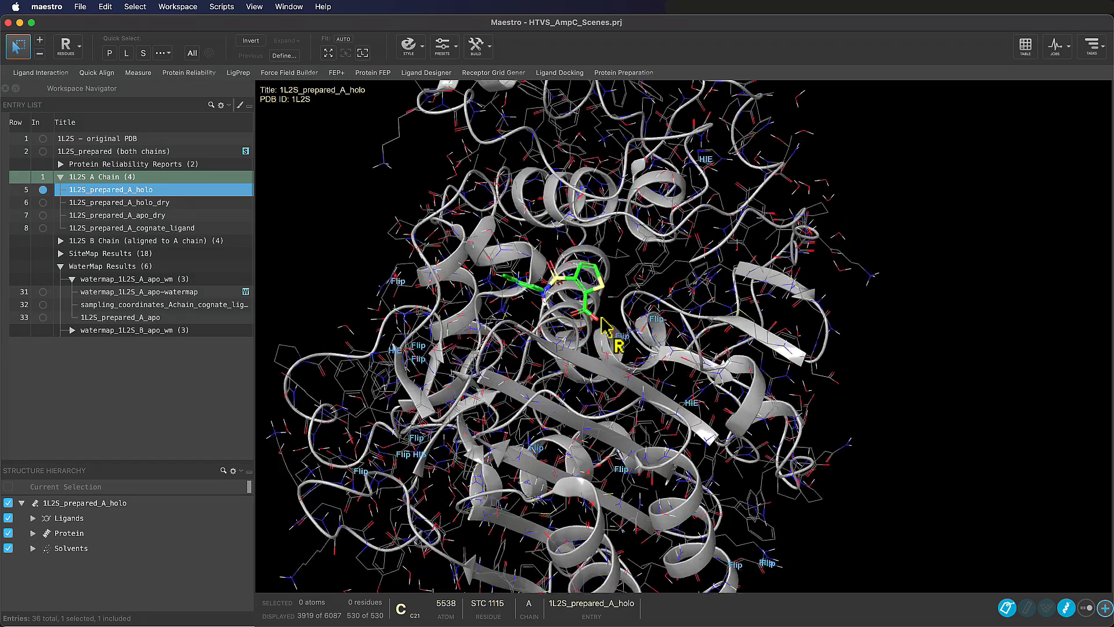
pyautogui.moveTo(603, 326)
pyautogui.mouseDown(button='middle')
pyautogui.moveTo(597, 347)
pyautogui.moveTo(614, 311)
pyautogui.moveTo(589, 312)
pyautogui.moveTo(598, 311)
pyautogui.moveTo(591, 322)
pyautogui.mouseUp(button='middle')
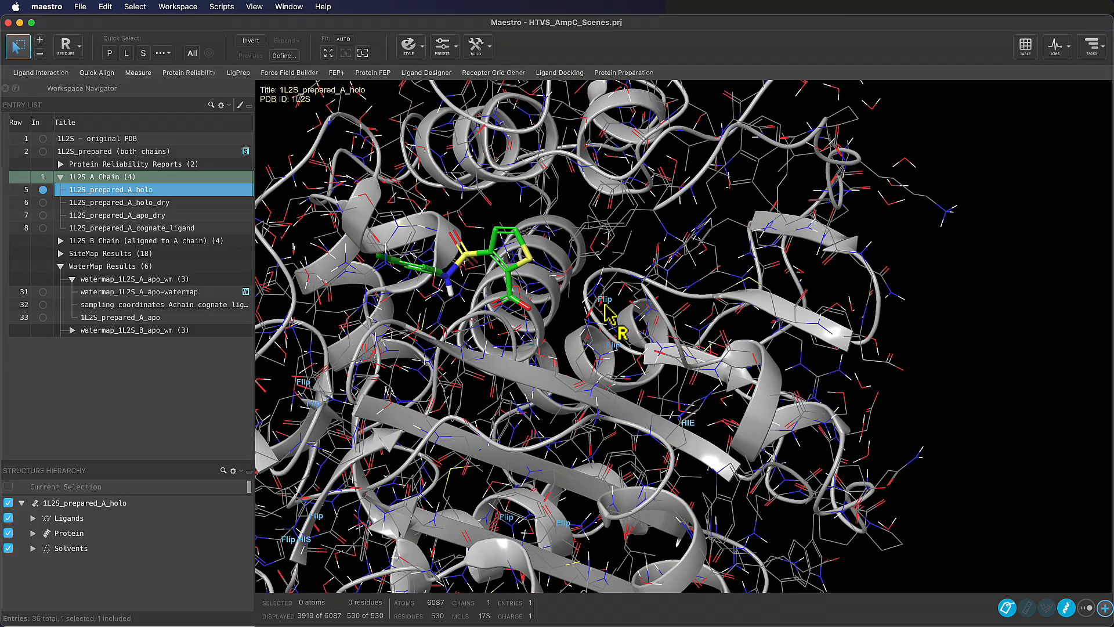
pyautogui.moveTo(602, 303); pyautogui.dragTo(597, 288, button='middle')
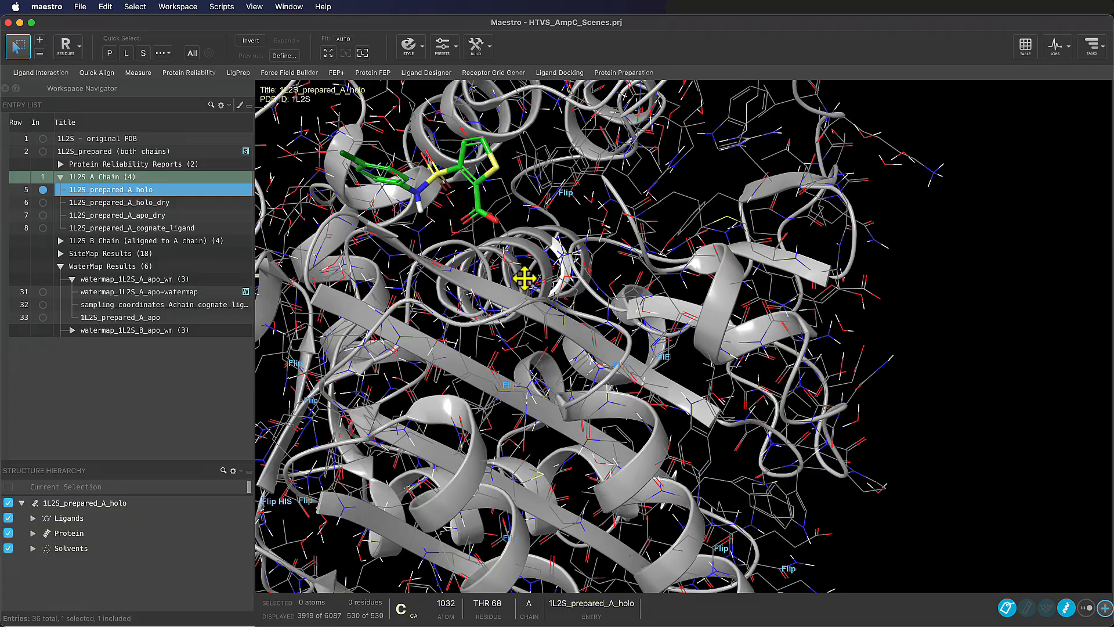
pyautogui.moveTo(525, 279); pyautogui.dragTo(707, 440, button='right')
pyautogui.scroll(-5, 691, 448)
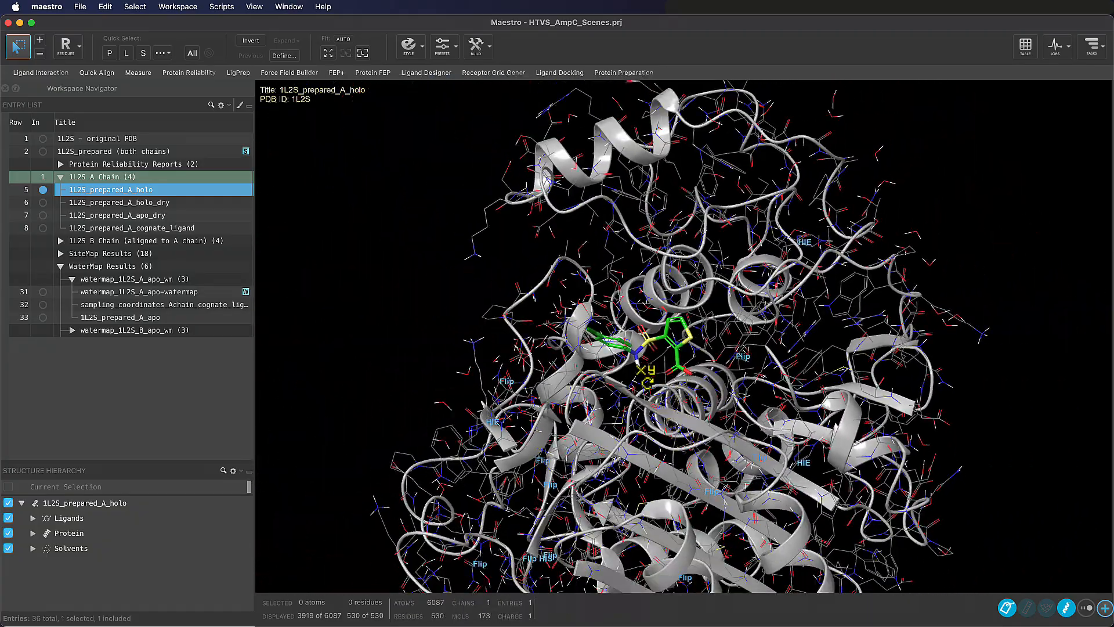
pyautogui.moveTo(646, 377); pyautogui.dragTo(821, 369, button='middle')
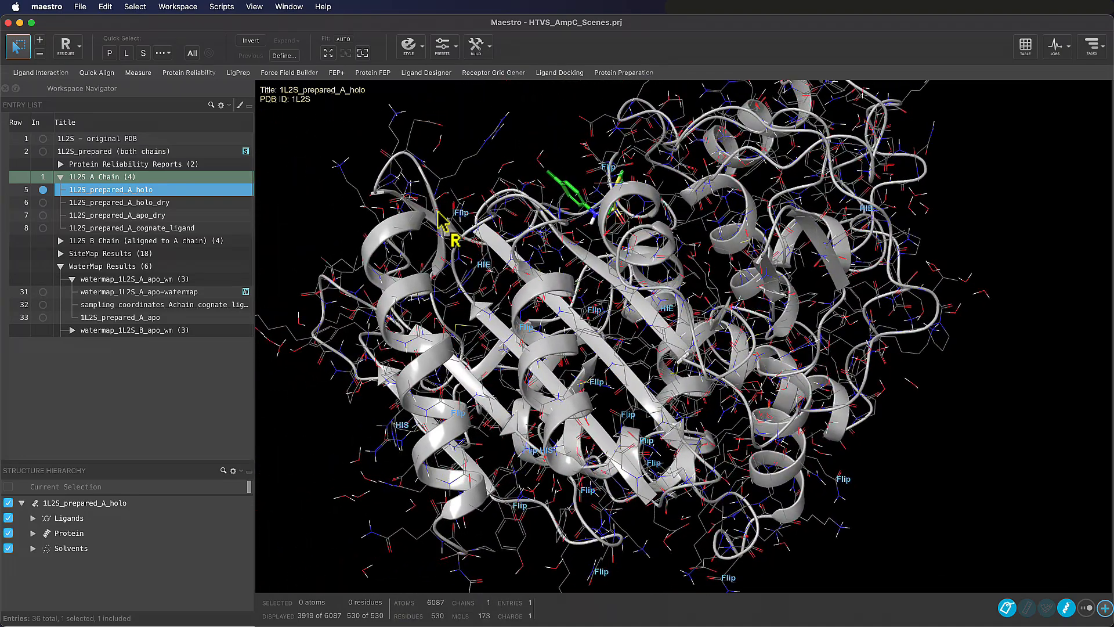
# Customize the mouse actions by choosing PyMOL mode and close the settings
pyautogui.click(174, 7)
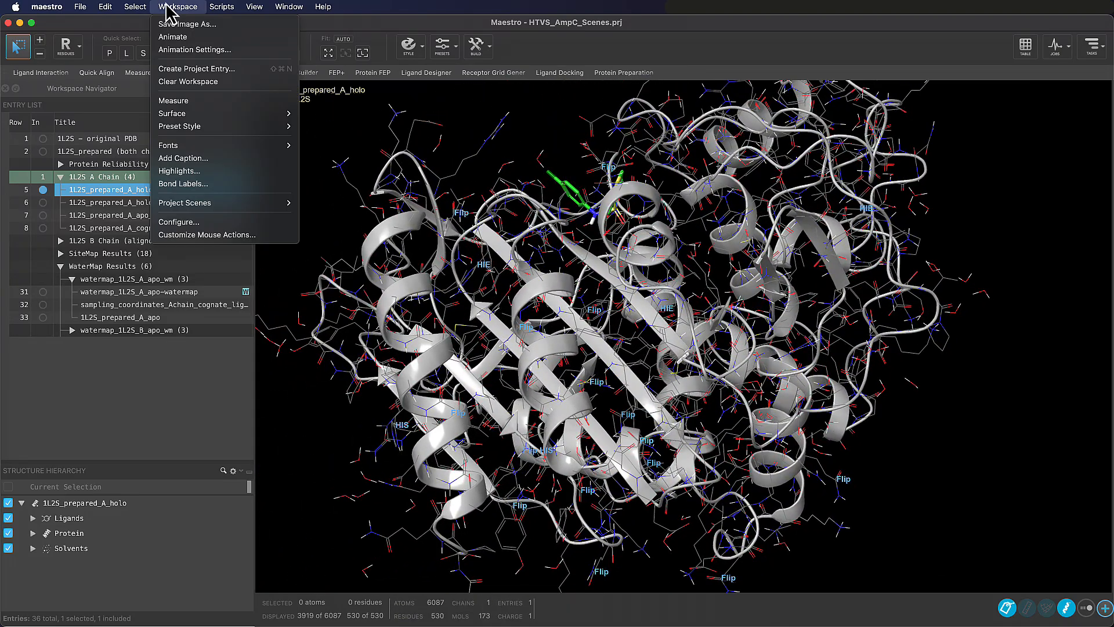
pyautogui.click(238, 235)
pyautogui.click(368, 119)
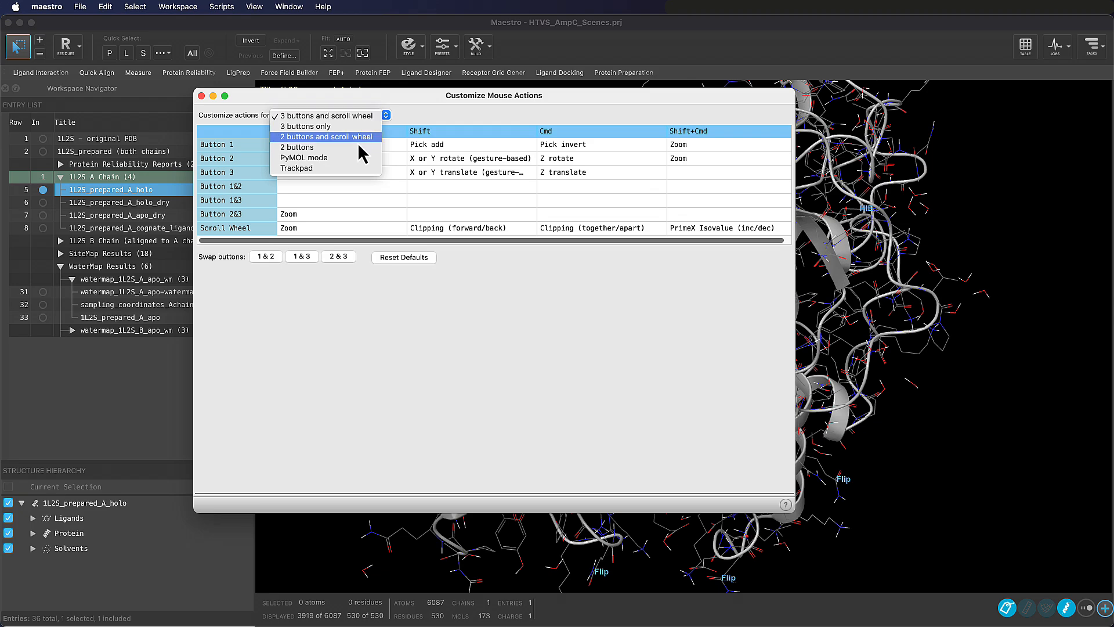
pyautogui.click(363, 158)
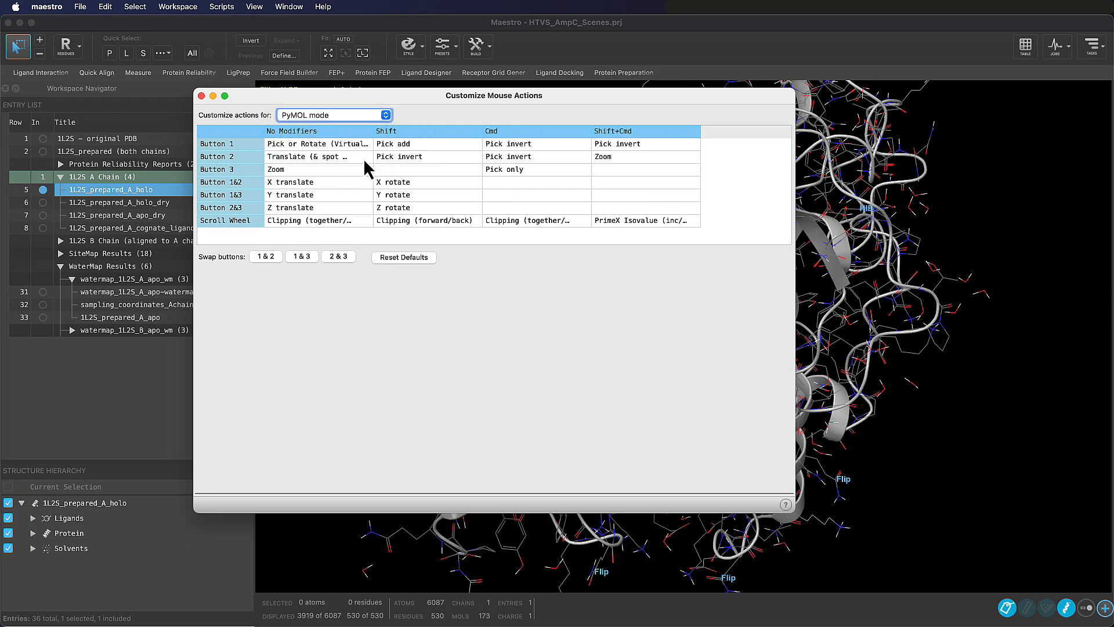
pyautogui.click(201, 96)
# Save the whole prepared chain A structure as a new project scene described "1L2S chain A prepared", containing the included entries
pyautogui.scroll(-3, 728, 283)
pyautogui.moveTo(728, 283); pyautogui.dragTo(677, 305)
pyautogui.scroll(-2, 678, 312)
pyautogui.click(177, 6)
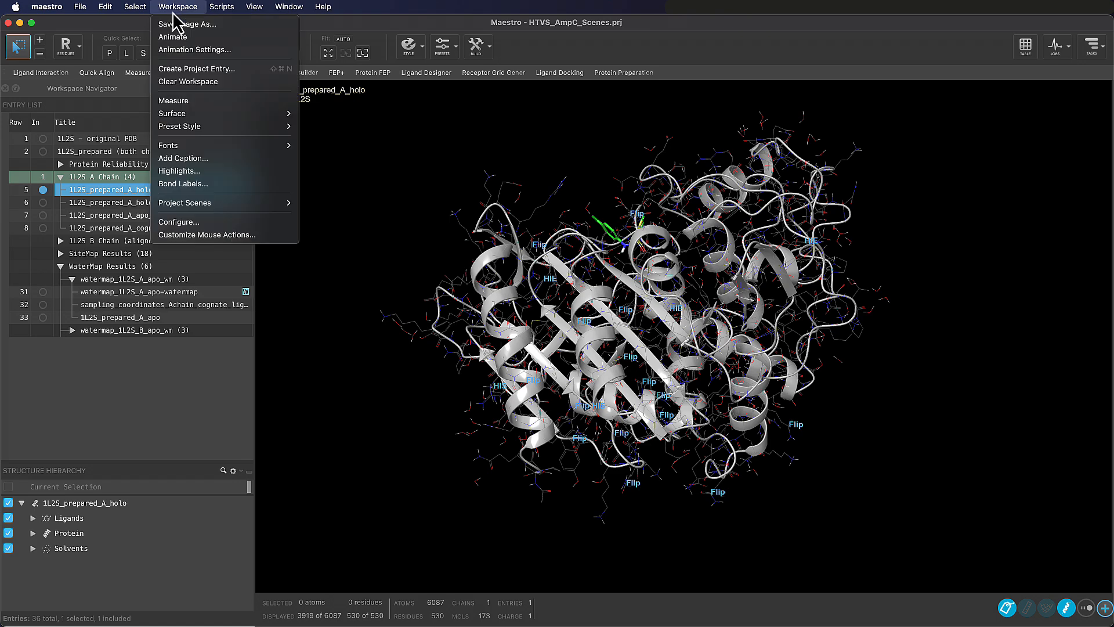
pyautogui.moveTo(232, 203)
pyautogui.click(325, 214)
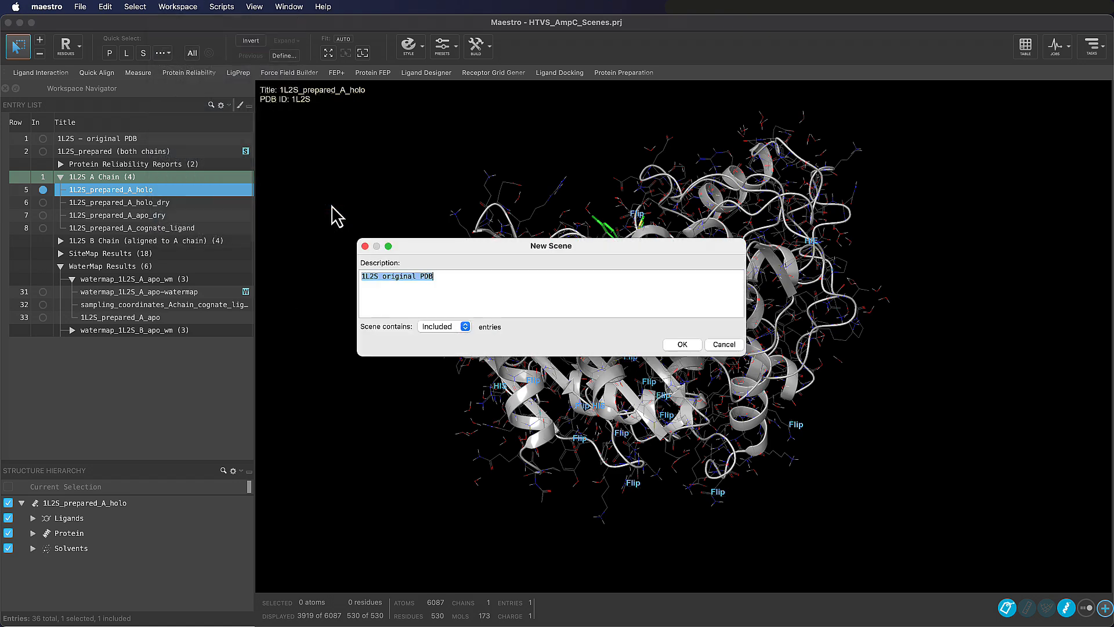
pyautogui.press('Right')
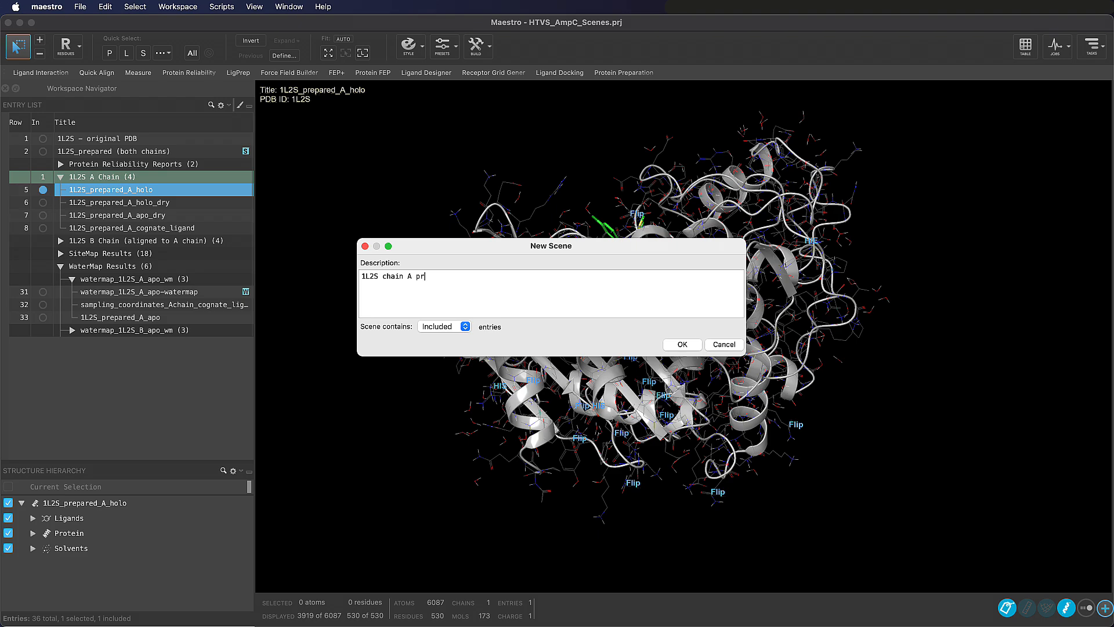
pyautogui.click(682, 344)
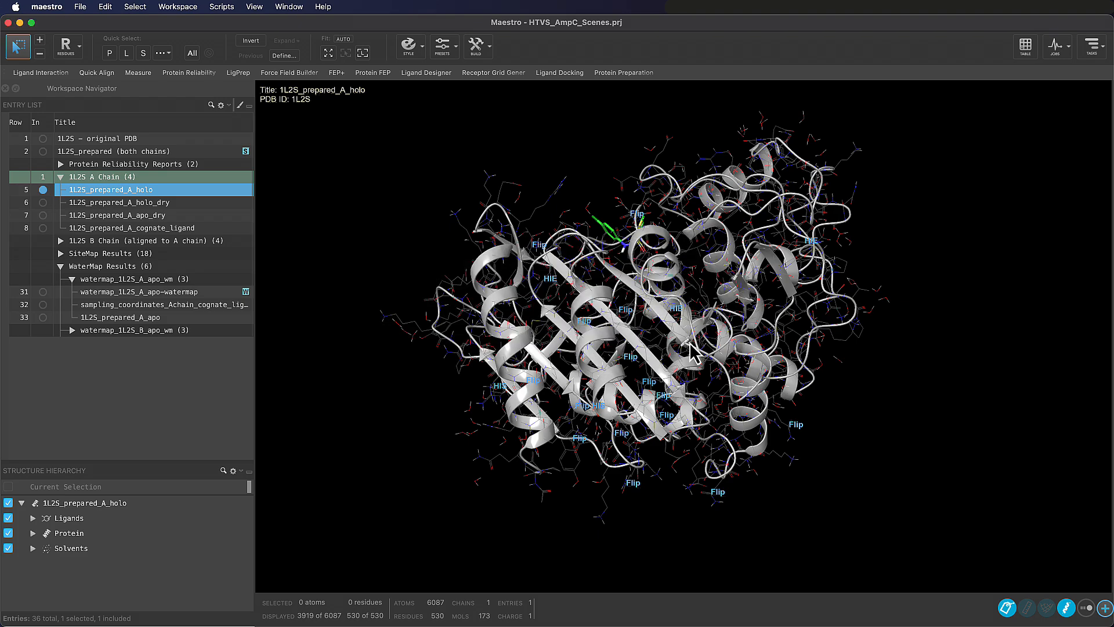
# Fit the view to the bound ligand and show its interactions with the surrounding residues and waters
pyautogui.click(363, 53)
pyautogui.moveTo(673, 308); pyautogui.dragTo(694, 376, button='middle')
pyautogui.moveTo(694, 375); pyautogui.dragTo(691, 385, button='right')
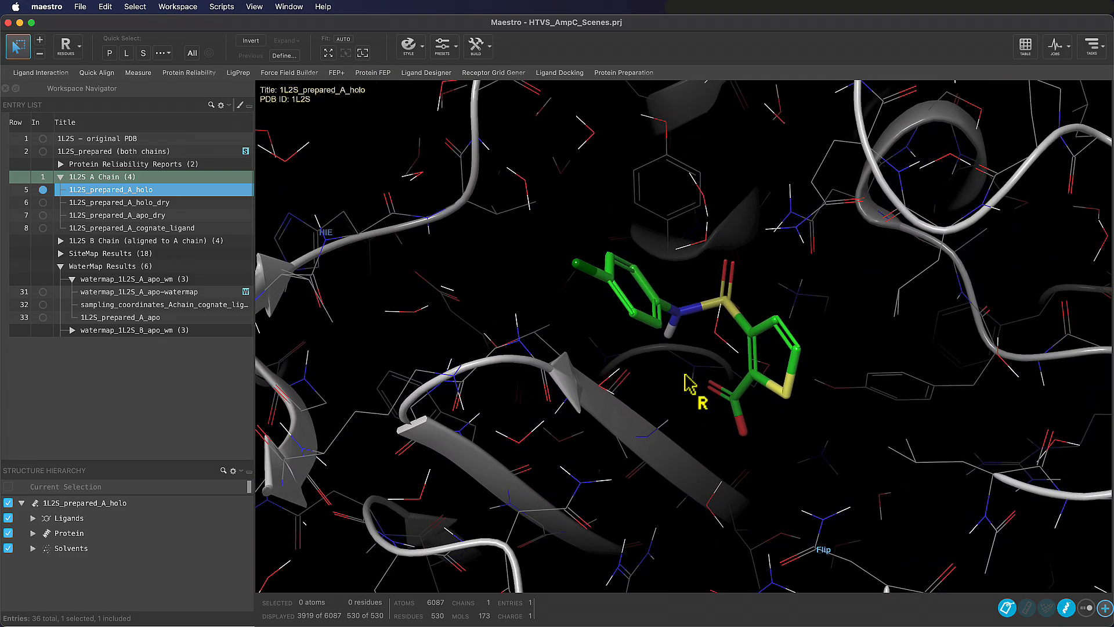
pyautogui.click(1087, 608)
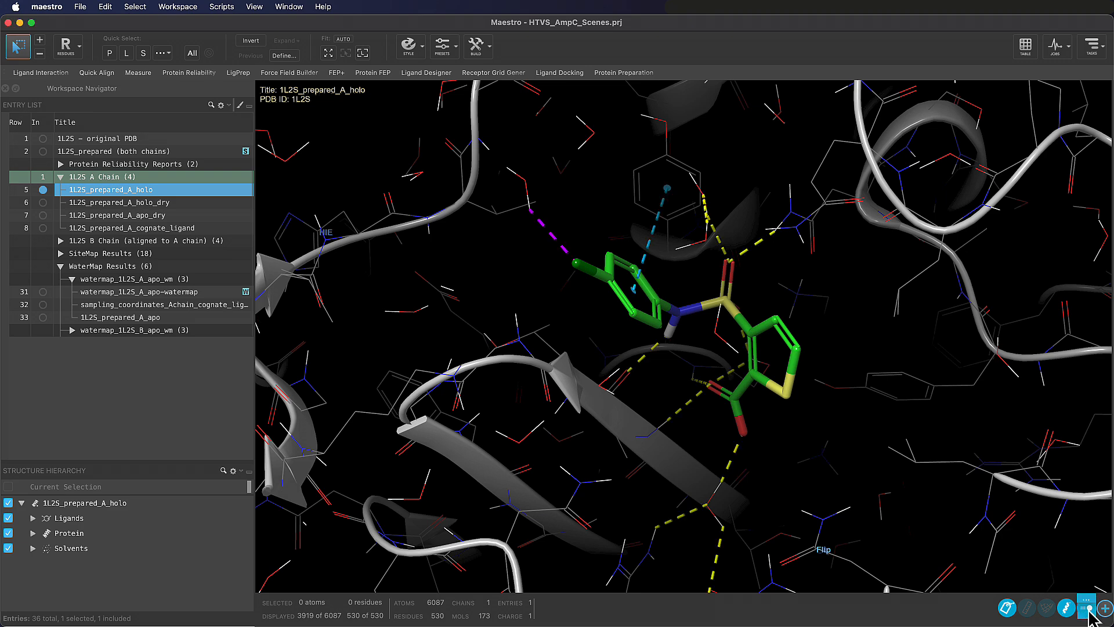
# Frame the ligand with its interactions and save a new project scene described "1L2S chain A ligand binding site"
pyautogui.moveTo(652, 365); pyautogui.dragTo(654, 369, button='right')
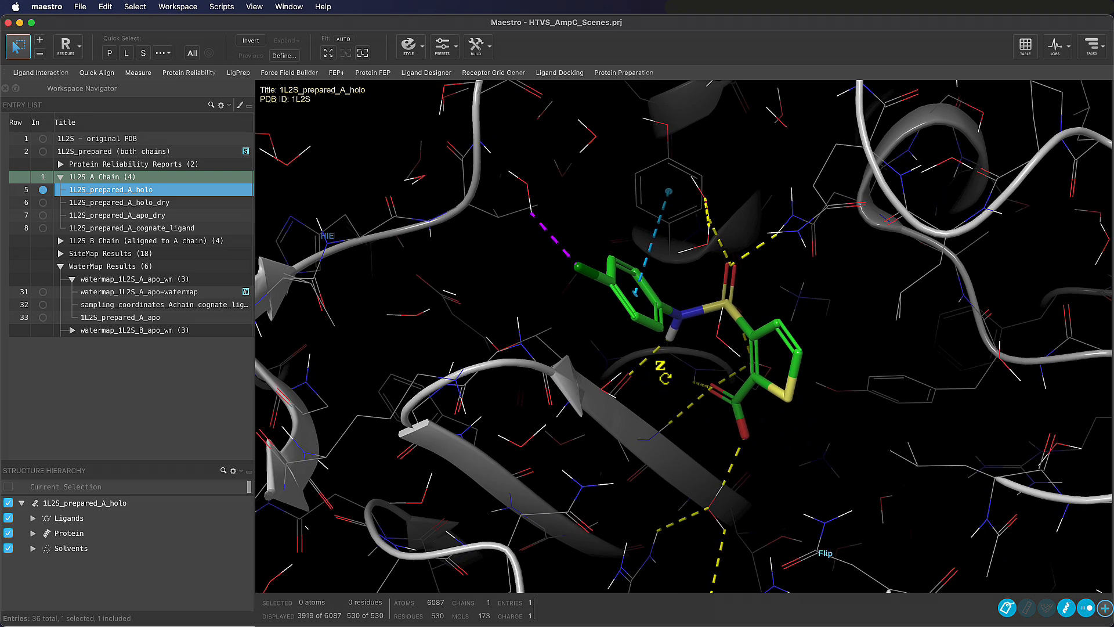
pyautogui.moveTo(664, 373); pyautogui.dragTo(660, 383, button='middle')
pyautogui.scroll(4, 660, 385)
pyautogui.scroll(-1, 665, 390)
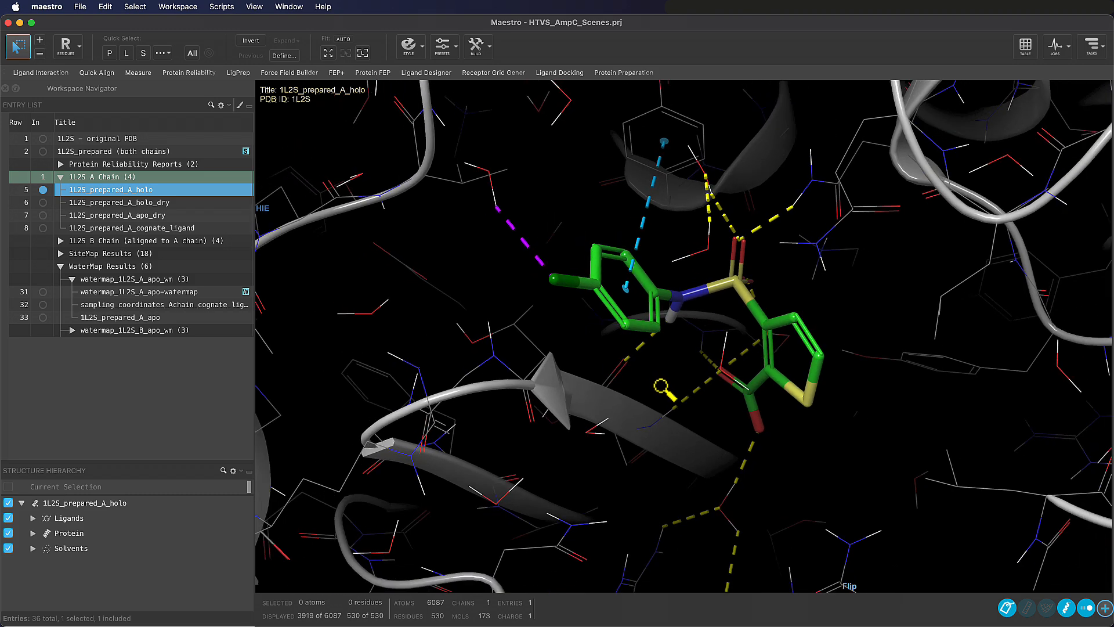
pyautogui.scroll(-3, 662, 388)
pyautogui.click(180, 7)
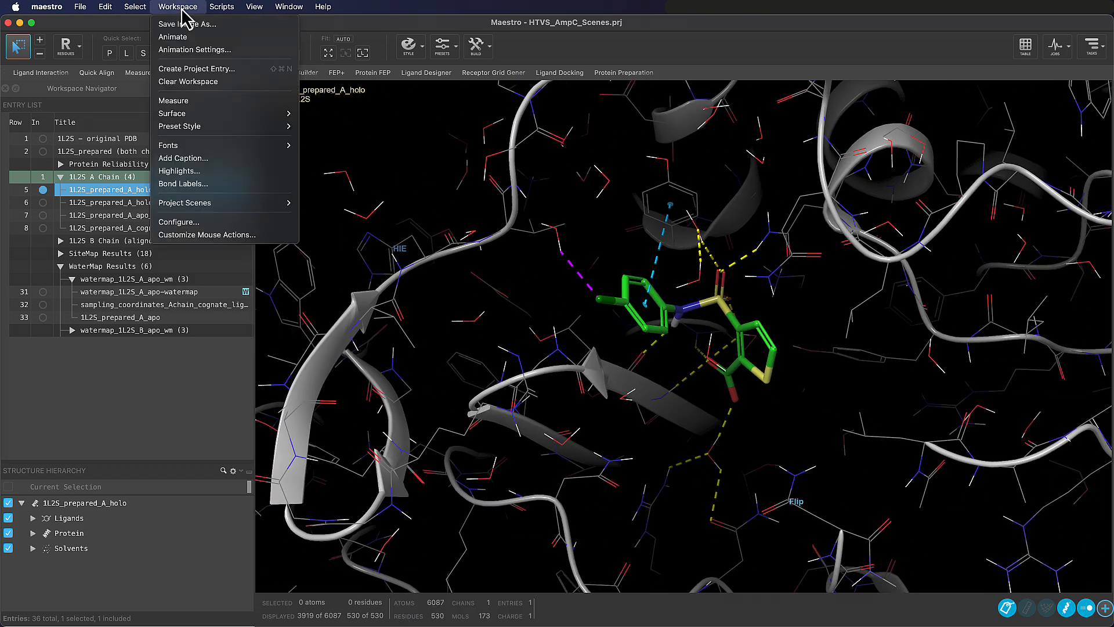
pyautogui.moveTo(232, 202)
pyautogui.click(322, 208)
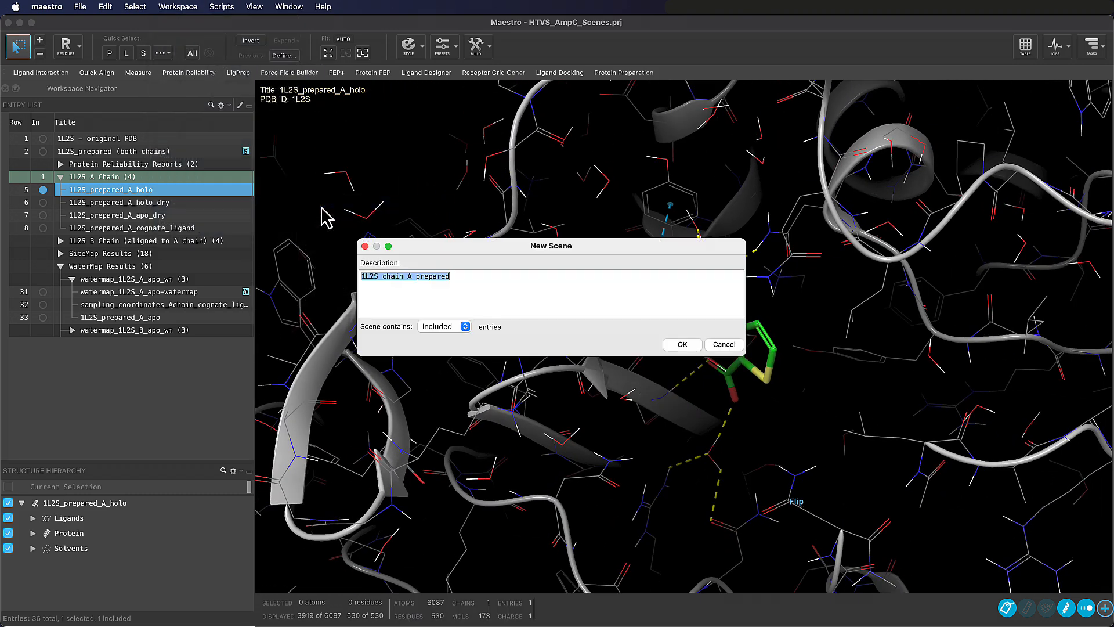
pyautogui.press('Right')
pyautogui.press('BackSpace')
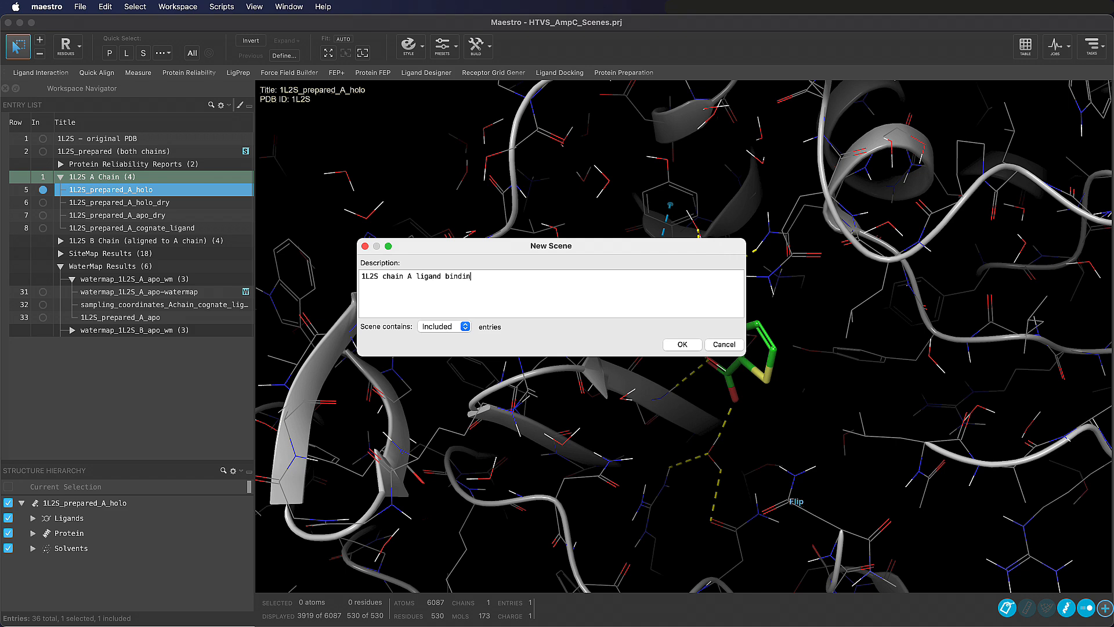
pyautogui.click(692, 348)
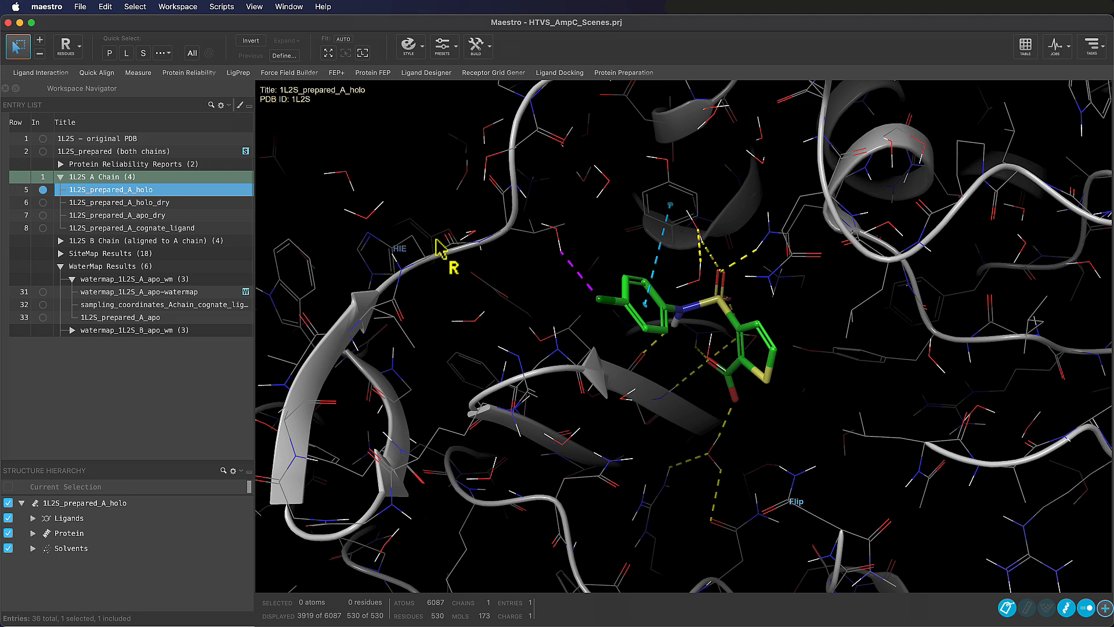
# Find residue number 289 in the prepared chain A holo structure
pyautogui.click(134, 7)
pyautogui.click(229, 248)
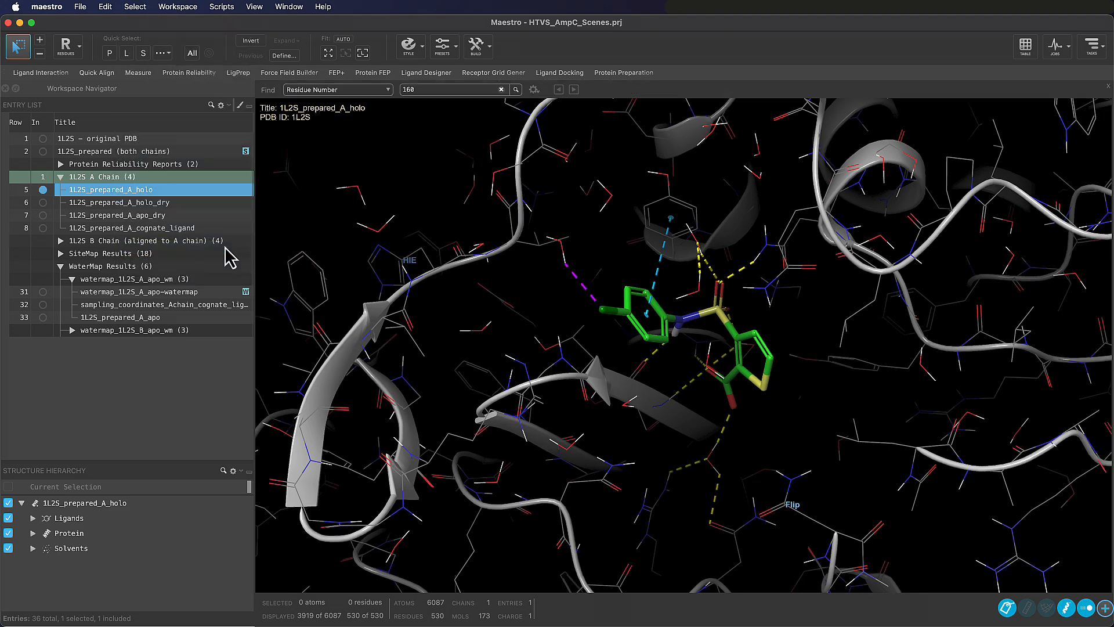
pyautogui.write('289')
pyautogui.press('Return')
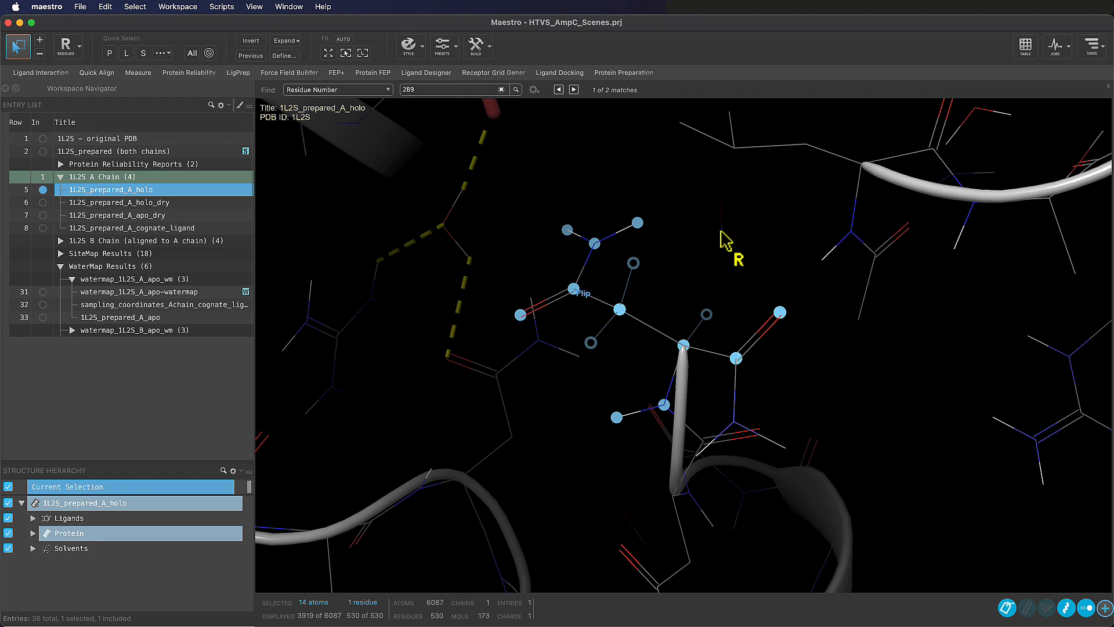
# Hide the solvents of 1L2S_prepared_A_holo in the workspace
pyautogui.scroll(-10, 559, 422)
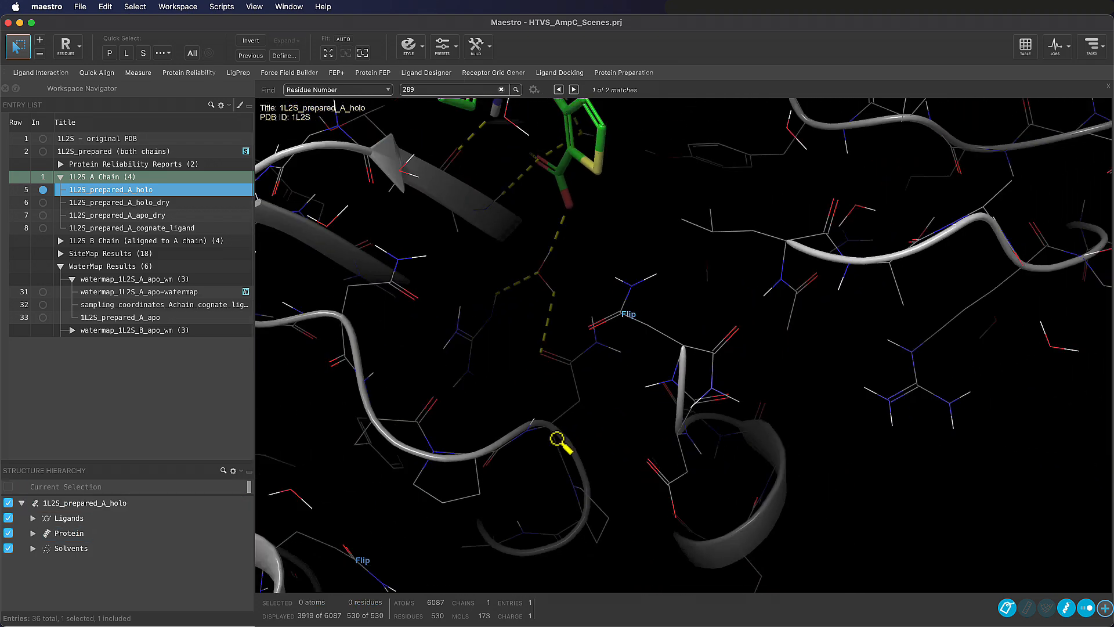
pyautogui.scroll(-2, 562, 452)
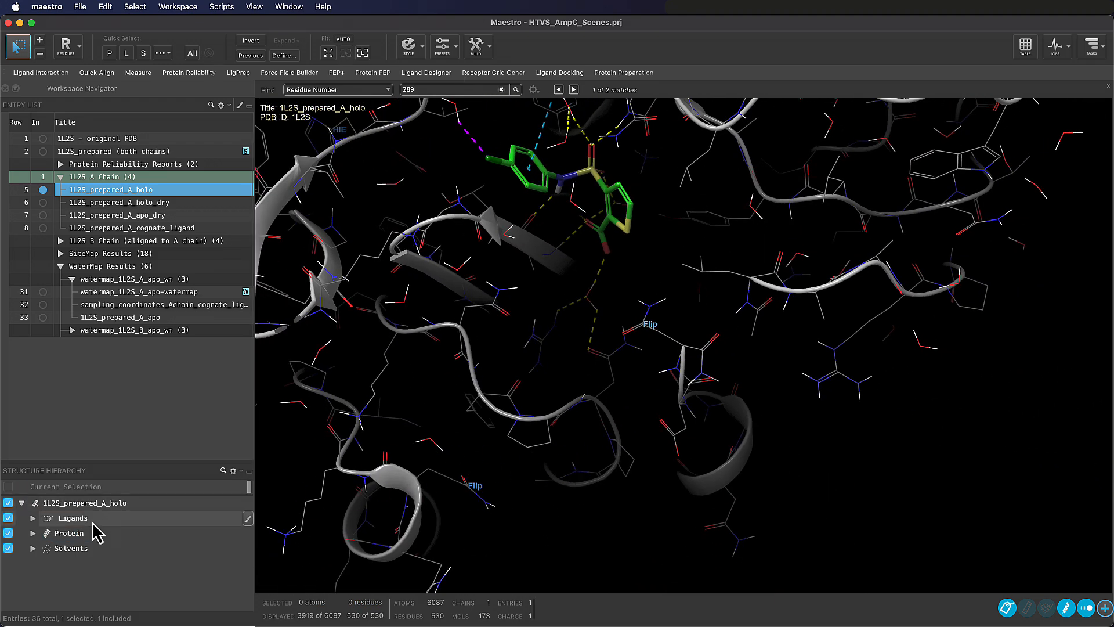
pyautogui.click(8, 549)
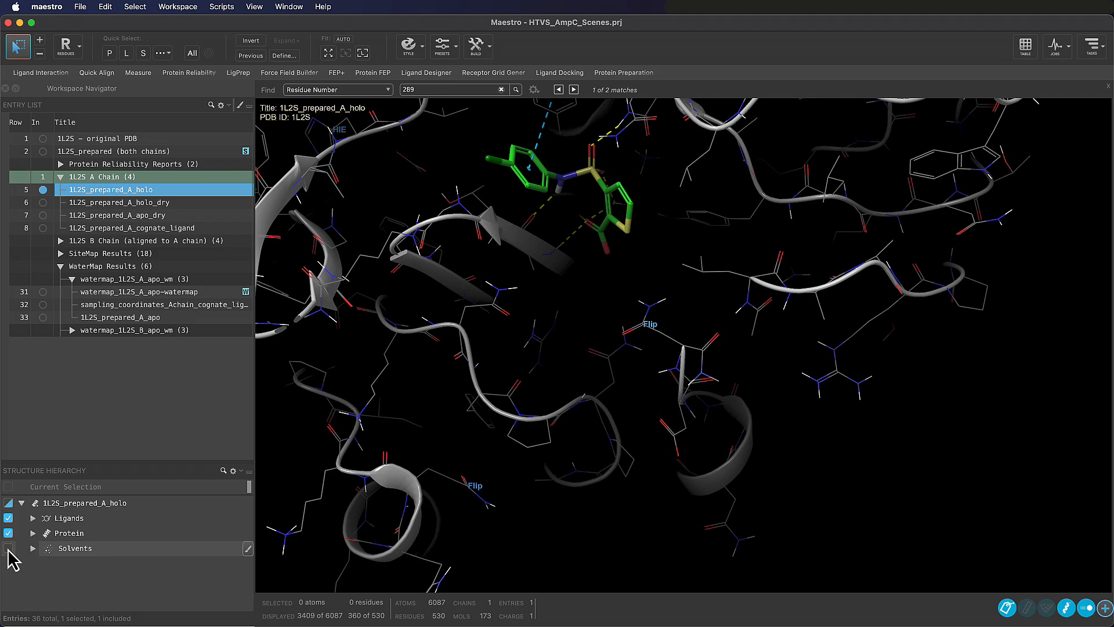
# Examine the flipped residue 289 relative to the ligand in the binding site from different angles and distances
pyautogui.moveTo(604, 282); pyautogui.dragTo(619, 347, button='right')
pyautogui.scroll(8, 618, 336)
pyautogui.moveTo(591, 304); pyautogui.dragTo(688, 384, button='right')
pyautogui.scroll(-8, 691, 420)
pyautogui.scroll(10, 679, 377)
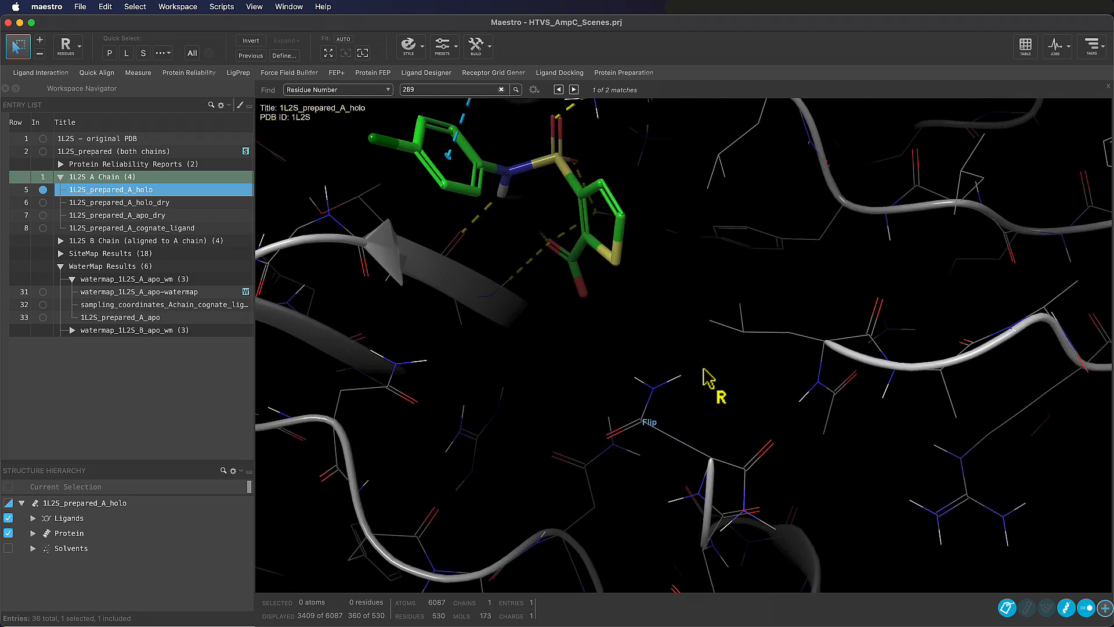
pyautogui.moveTo(705, 377); pyautogui.dragTo(741, 430, button='right')
pyautogui.scroll(-5, 759, 446)
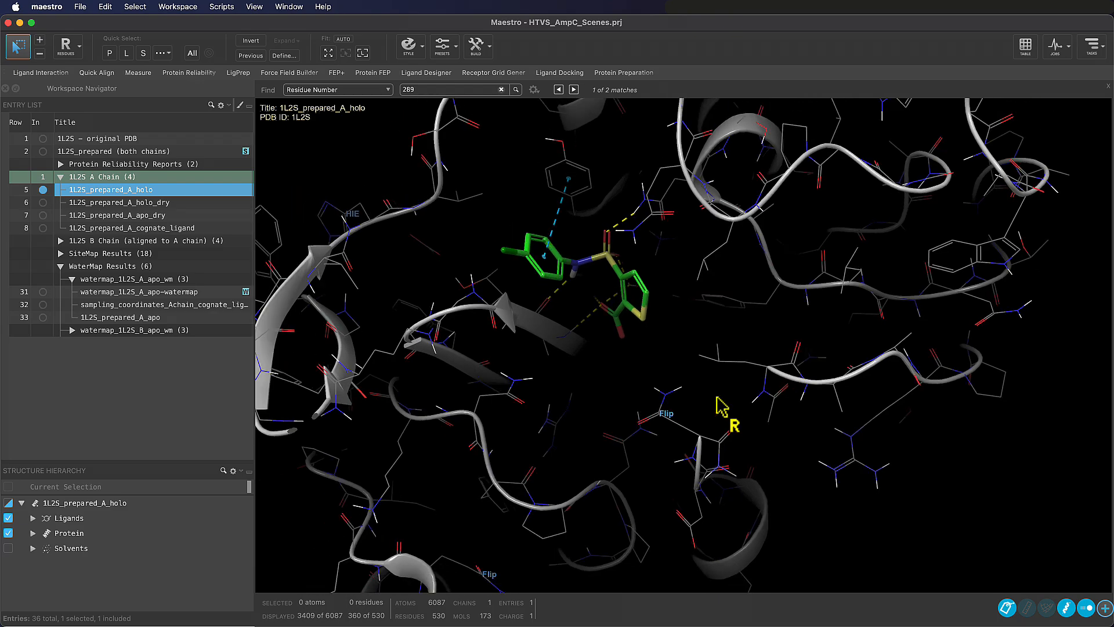
pyautogui.moveTo(656, 356); pyautogui.dragTo(703, 332, button='middle')
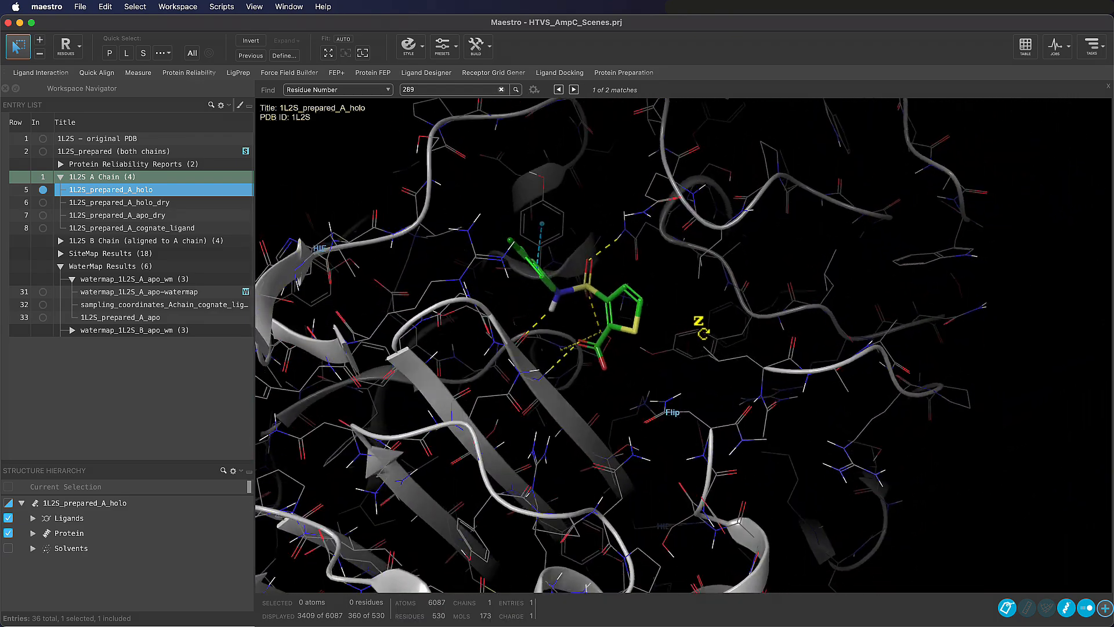
pyautogui.moveTo(674, 313); pyautogui.dragTo(676, 319, button='right')
pyautogui.moveTo(676, 318); pyautogui.dragTo(693, 348, button='middle')
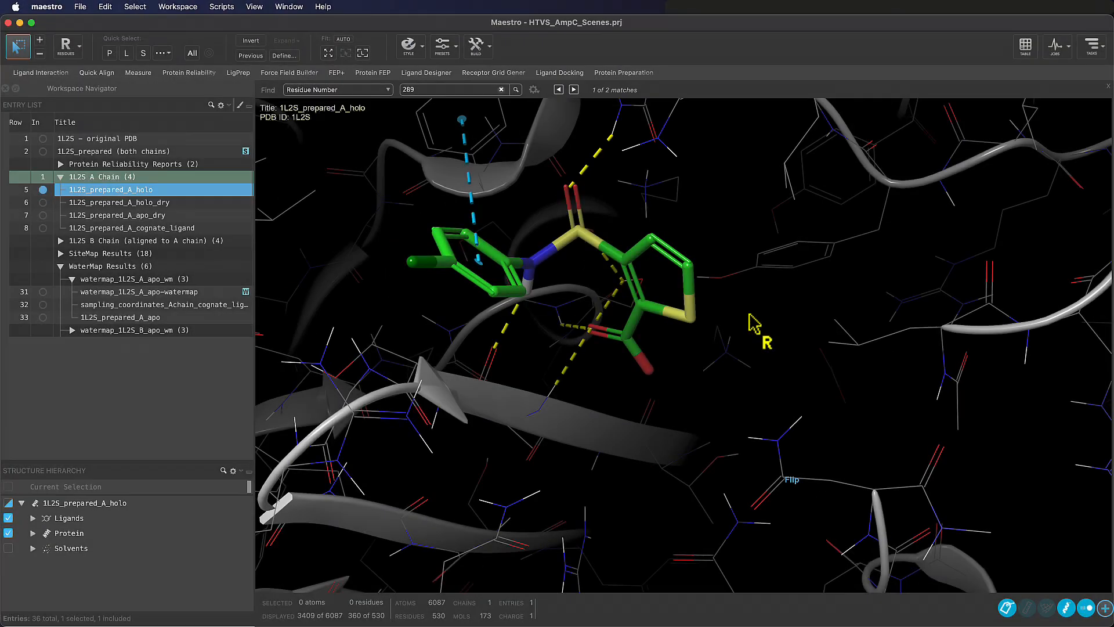
# Select residue 289 near the ligand and apply a residue label to it
pyautogui.click(789, 456)
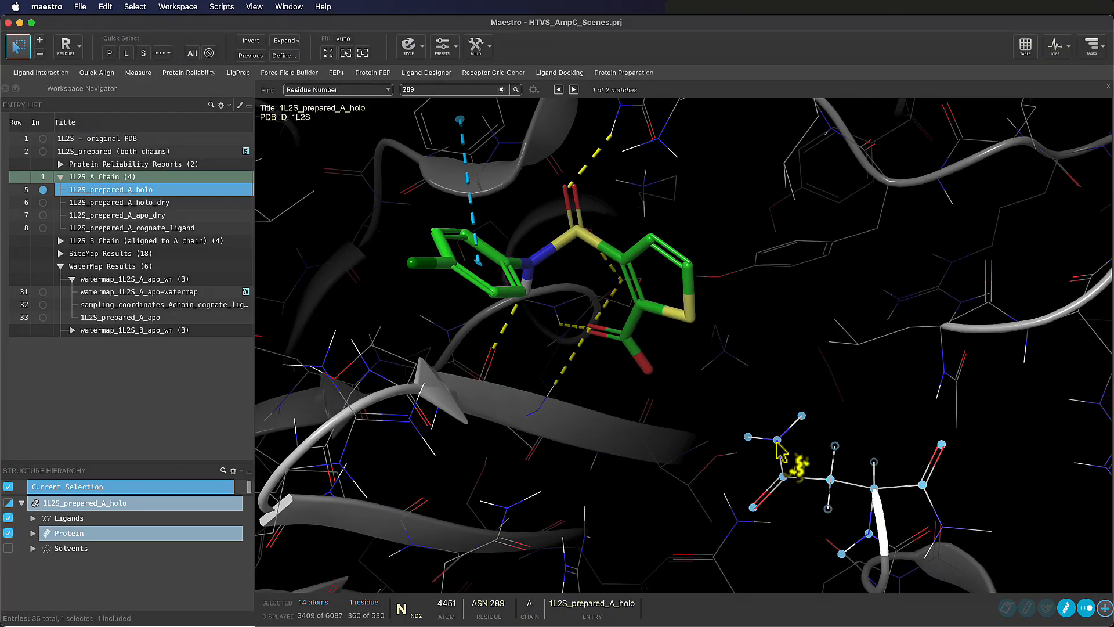
pyautogui.click(241, 486)
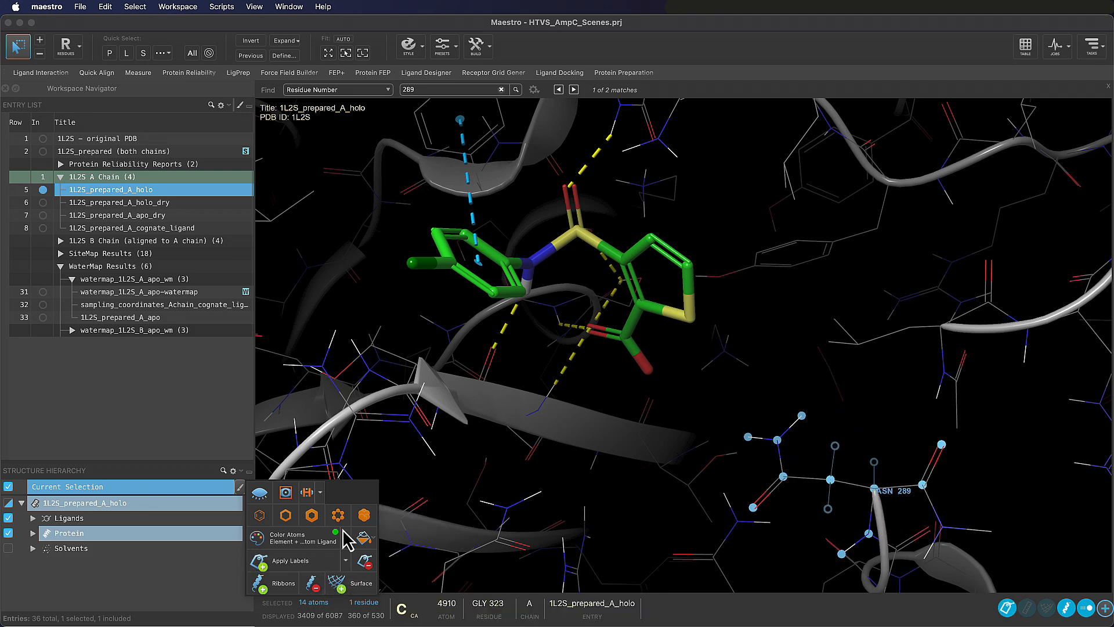
pyautogui.click(240, 488)
# Create a new project scene of the included entries described as "1L2S chain A ligand binding site ASN 289 Flip"
pyautogui.click(178, 7)
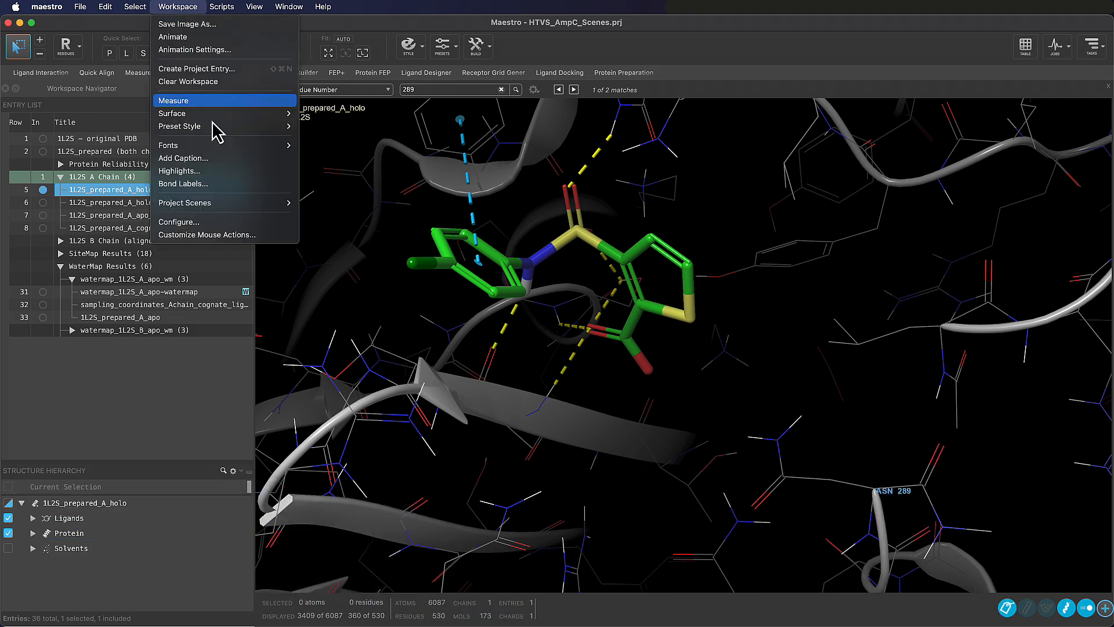
pyautogui.moveTo(281, 203)
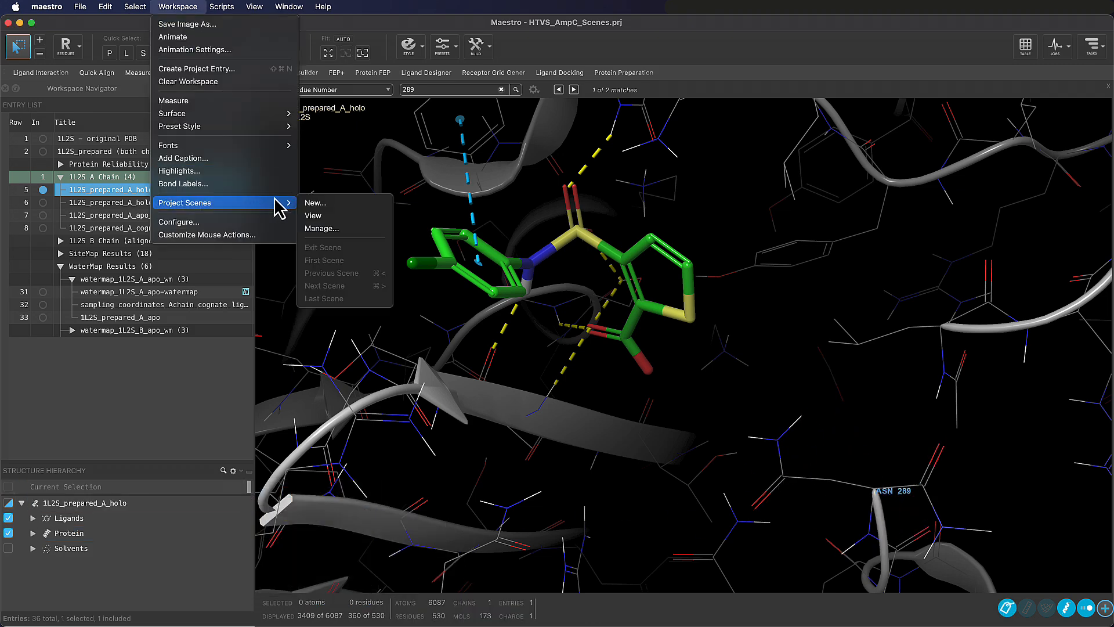
pyautogui.click(330, 201)
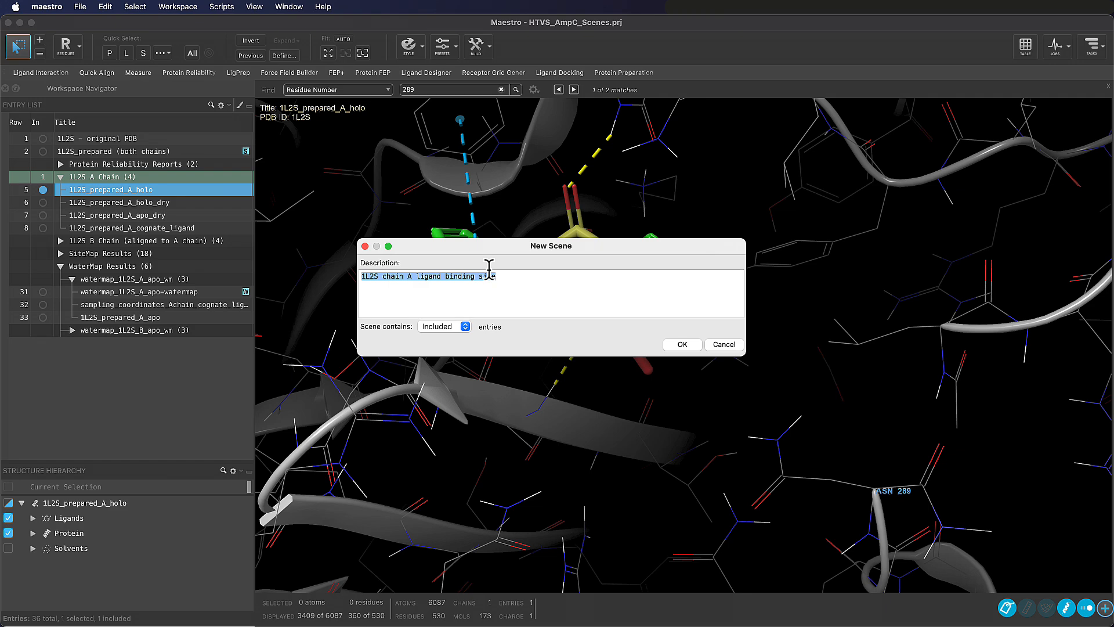
pyautogui.press('Right')
pyautogui.write('AS')
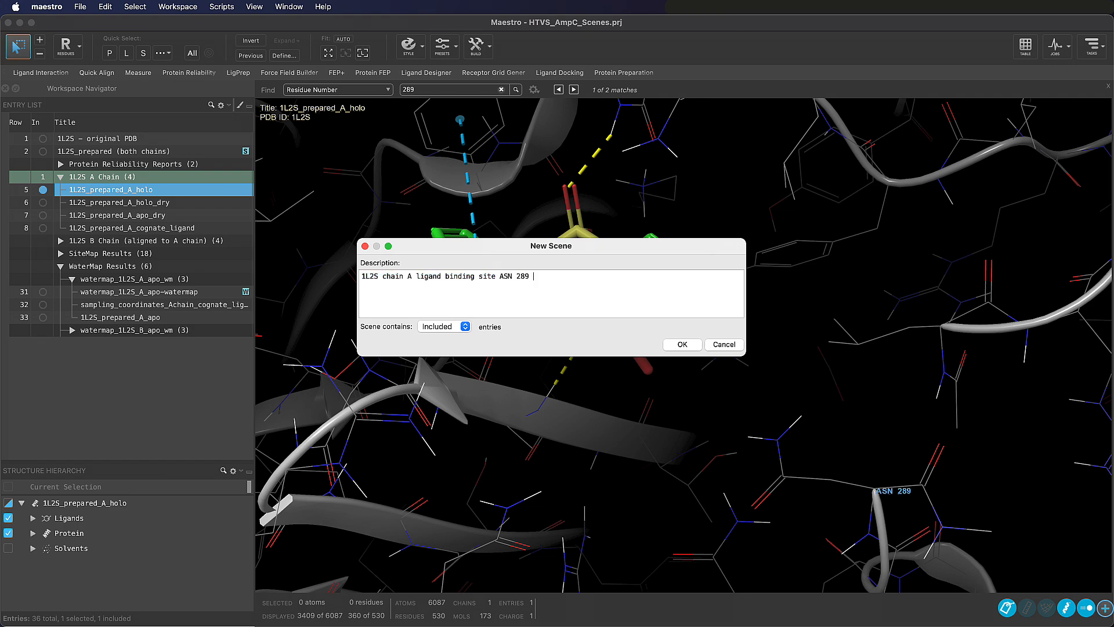
pyautogui.click(683, 345)
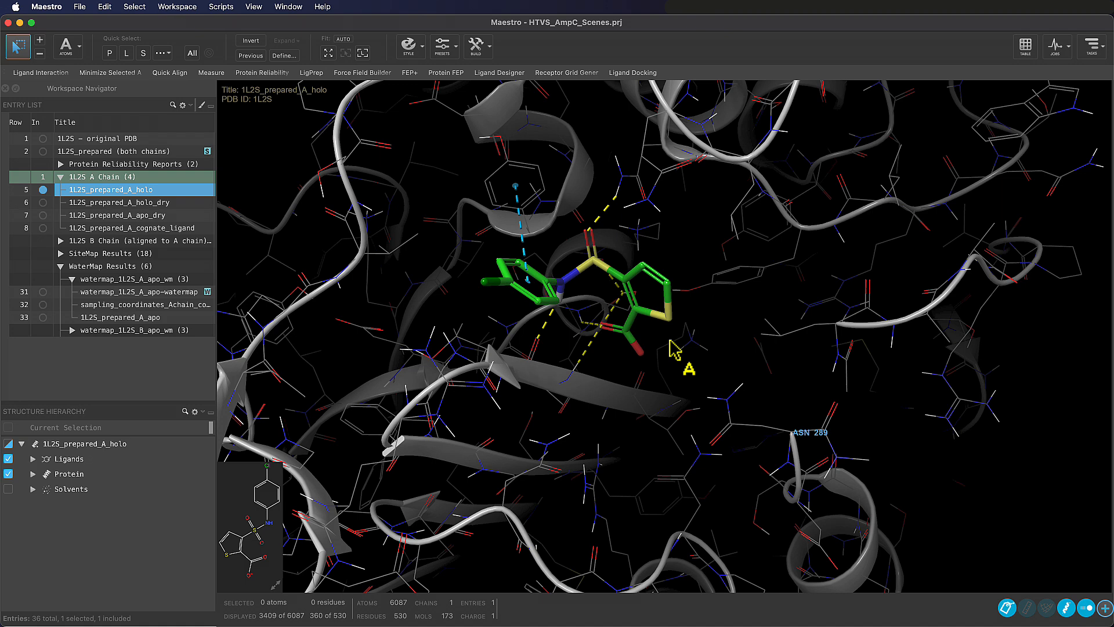
# Look through the entries in the watermap_1L2S_A_apo_wm and watermap_1L2S_B_apo_wm result groups
pyautogui.click(73, 279)
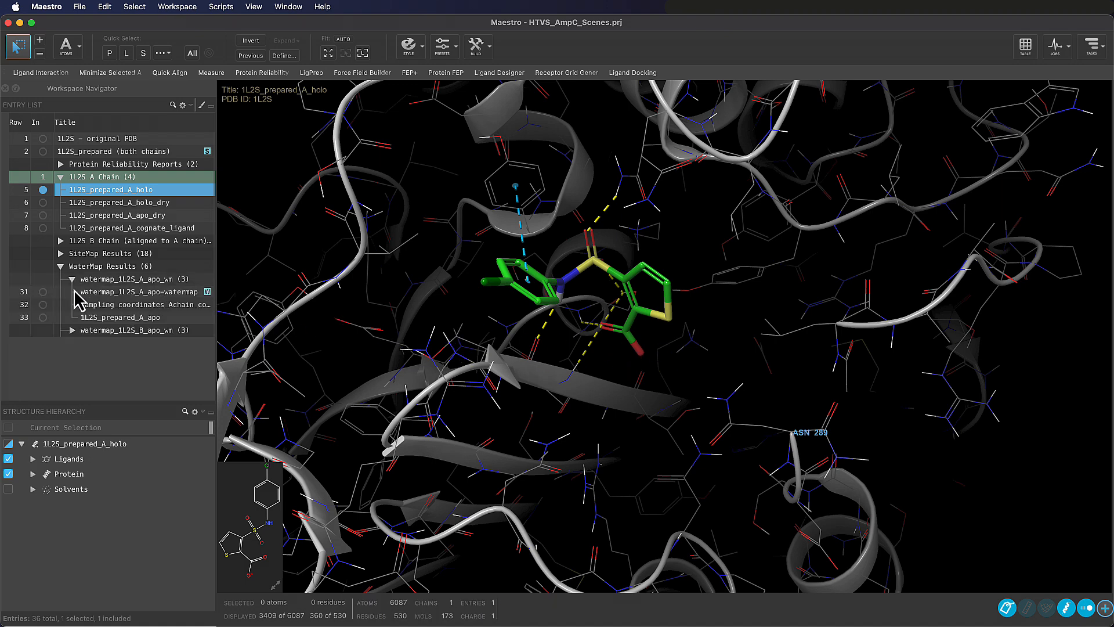
pyautogui.click(72, 330)
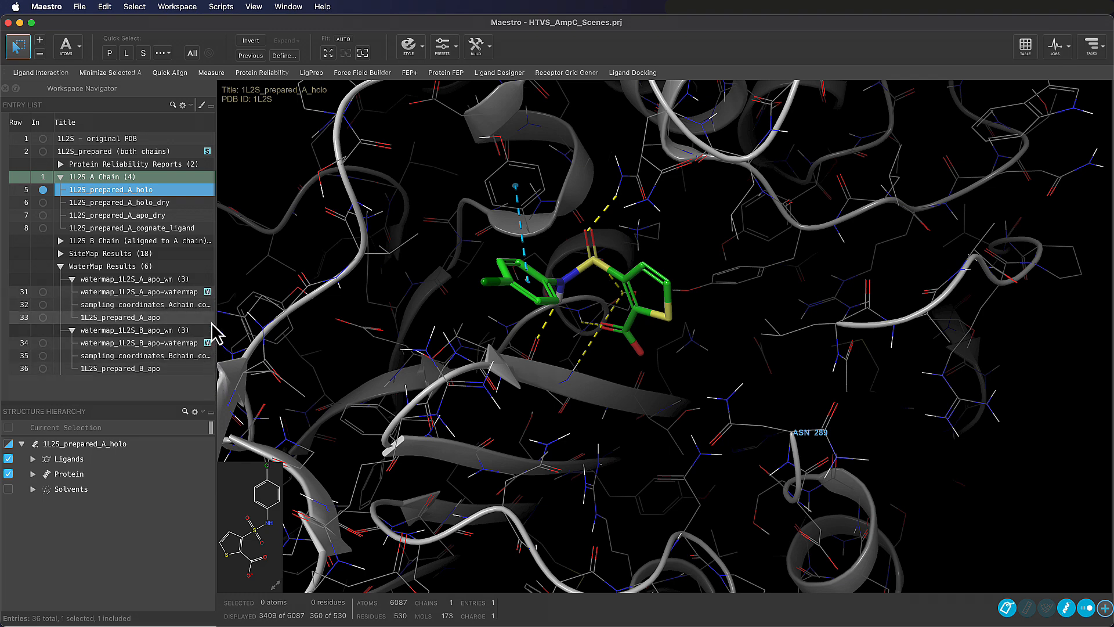
pyautogui.click(72, 329)
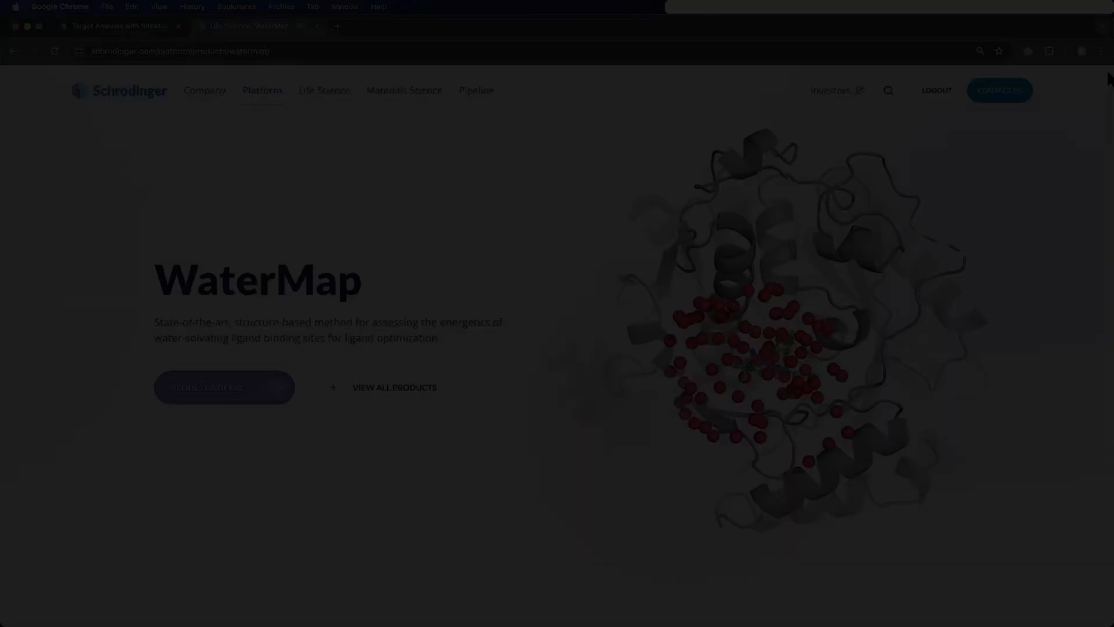
# Switch to Chrome and read Schrödinger's WaterMap product page from the introduction through Key Capabilities to Publications
pyautogui.scroll(-5, 1108, 79)
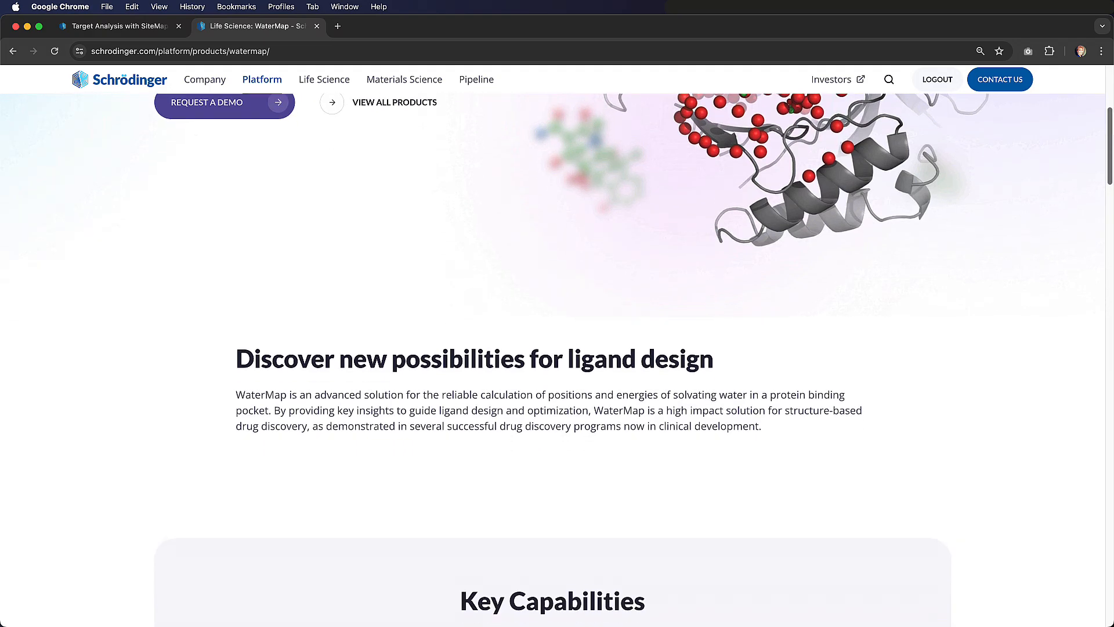
pyautogui.scroll(-6, 557, 346)
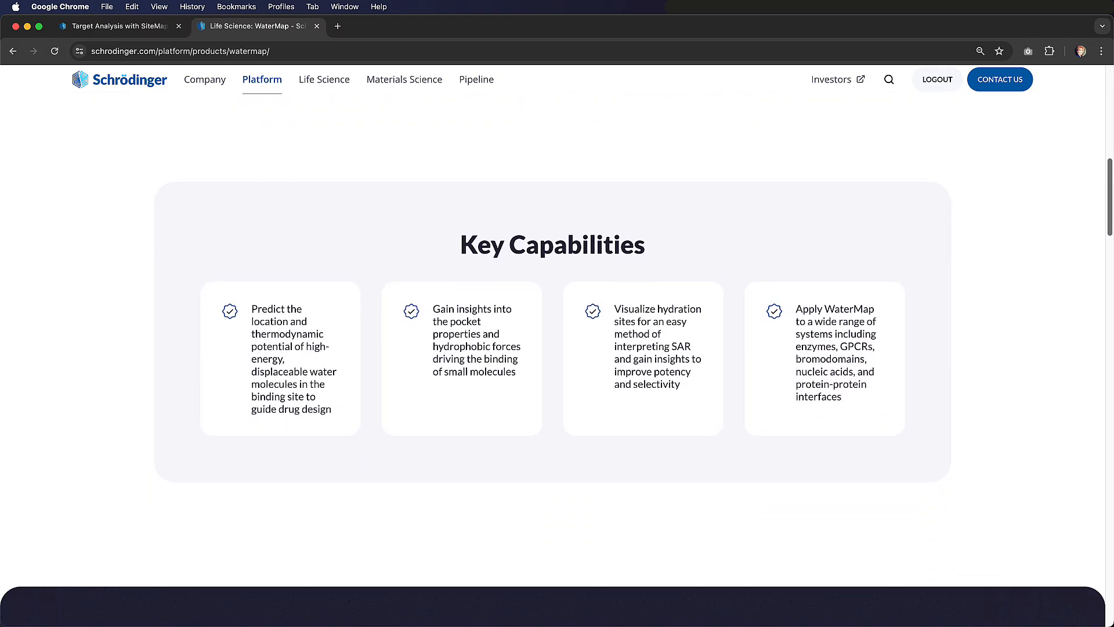
pyautogui.scroll(-6, 557, 346)
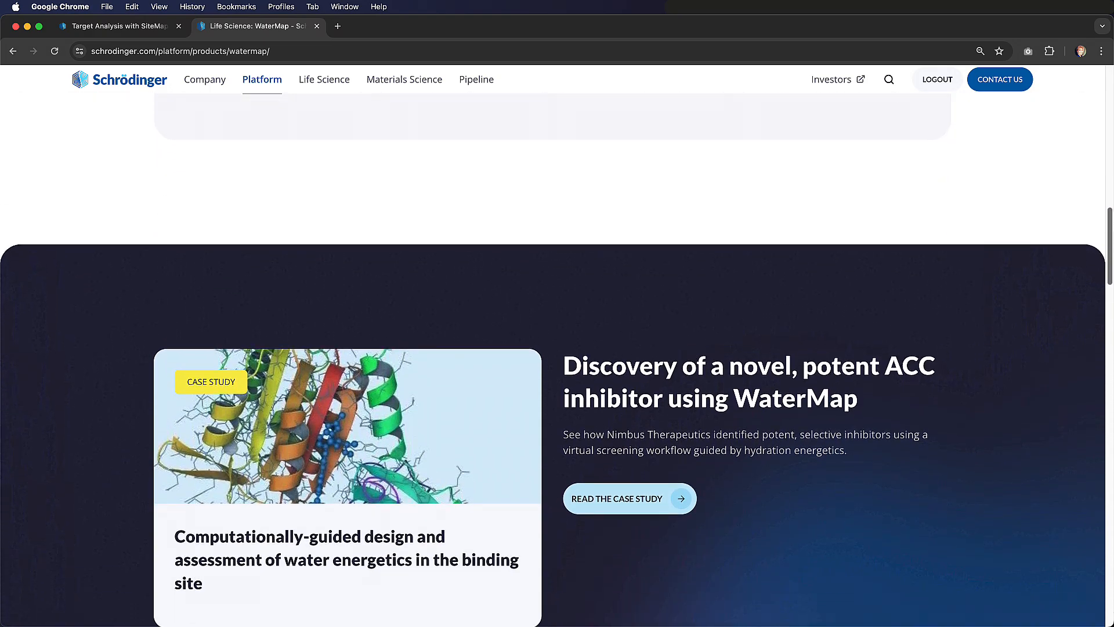
pyautogui.scroll(-5, 557, 346)
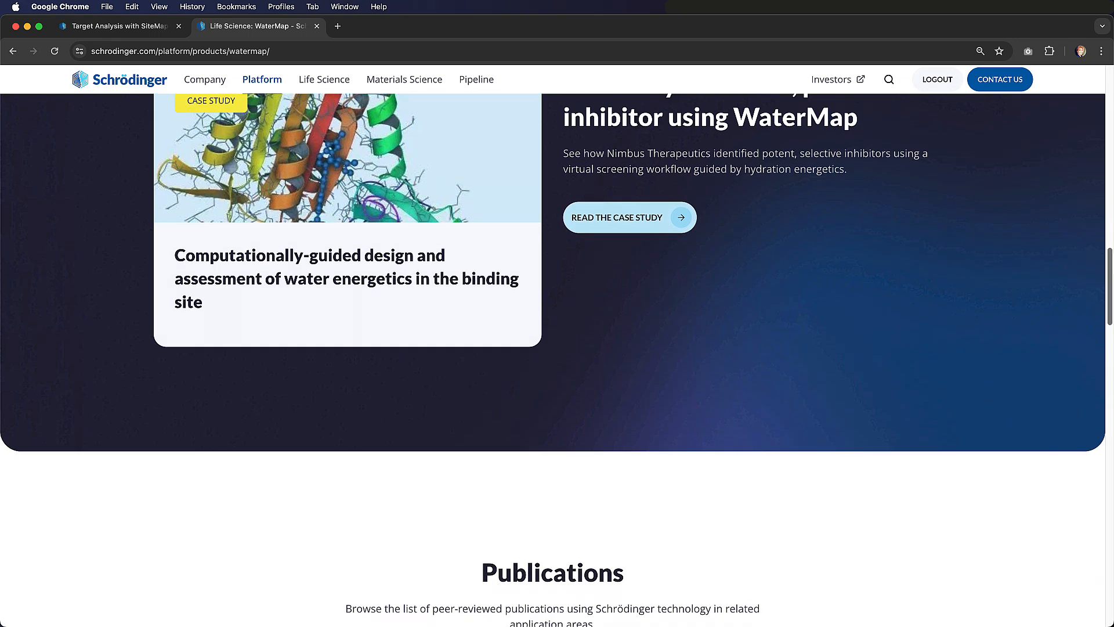
pyautogui.scroll(-5, 557, 347)
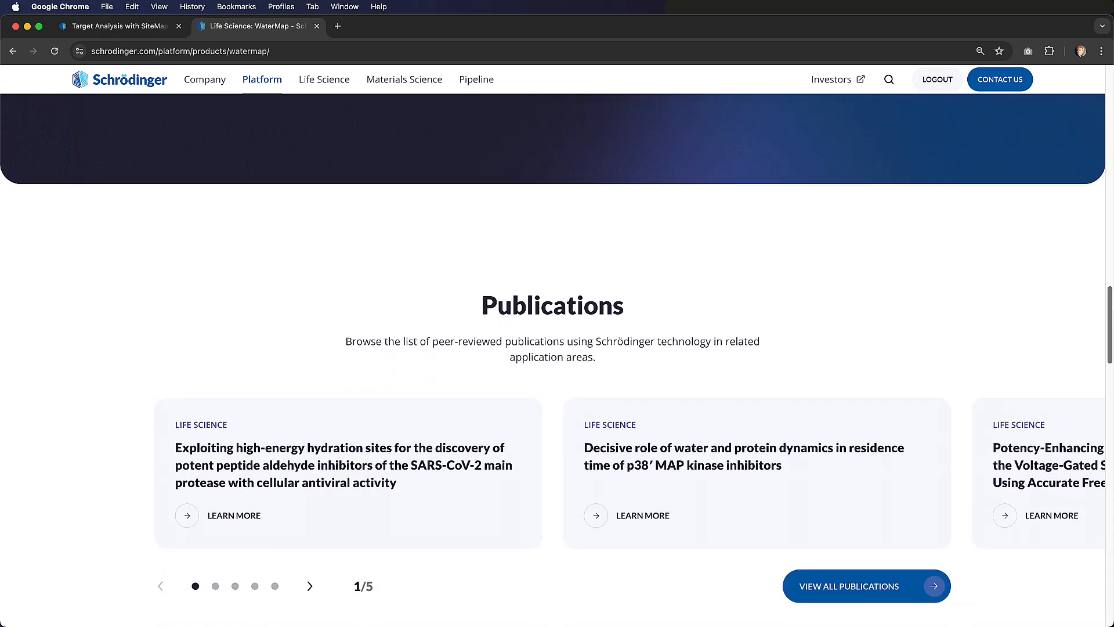
pyautogui.scroll(-2, 557, 346)
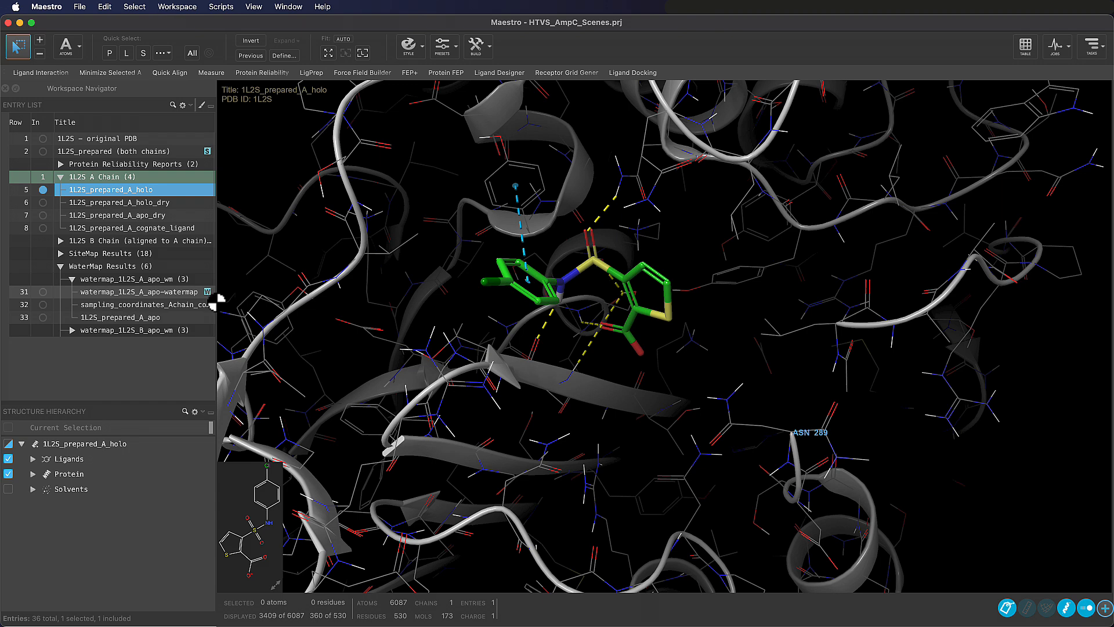
# In Maestro, open the WaterMap results of the watermap_1L2S_A_apo-watermap entry for examination
pyautogui.click(207, 291)
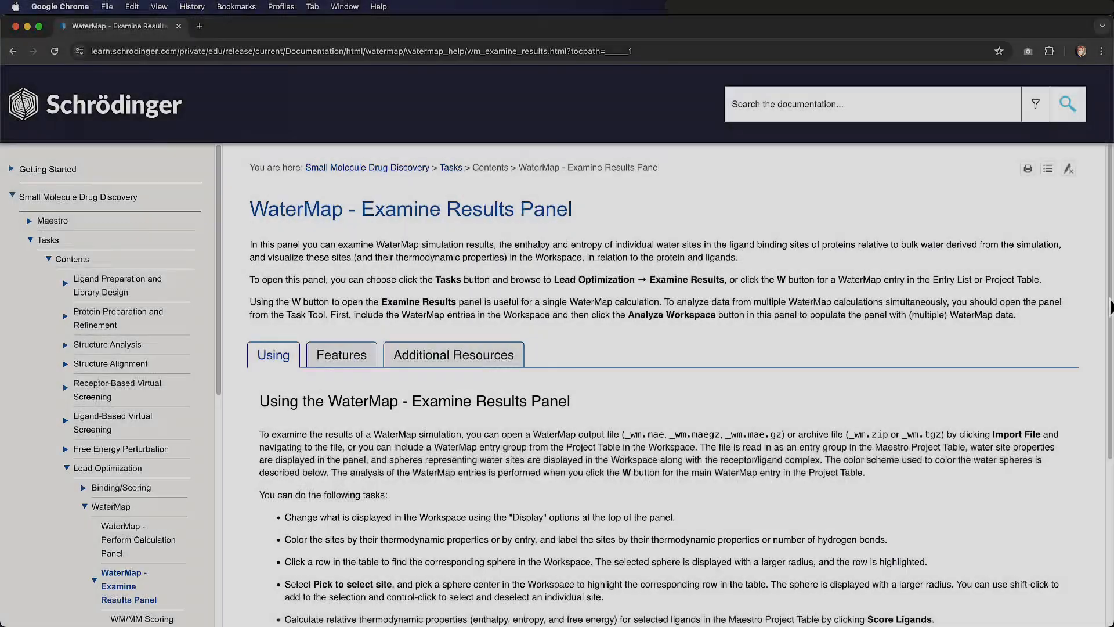
# Read the WaterMap Examine Results documentation and the High-throughput virtual screening course page in Chrome
pyautogui.scroll(-1, 681, 389)
pyautogui.scroll(-3, 681, 389)
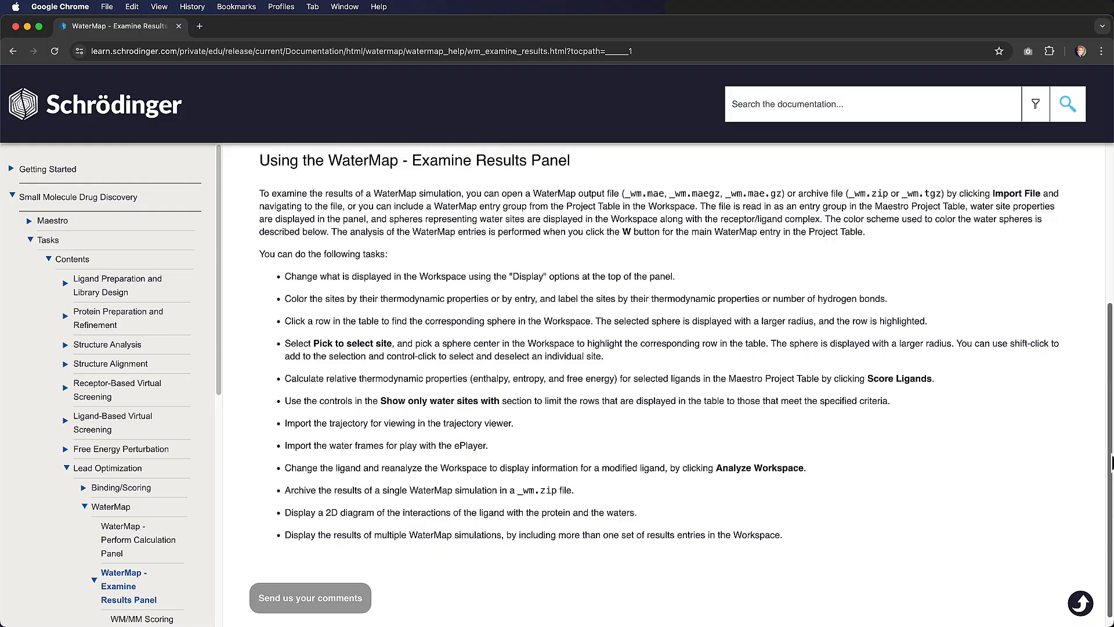
pyautogui.scroll(4, 1105, 365)
pyautogui.scroll(2, 1103, 366)
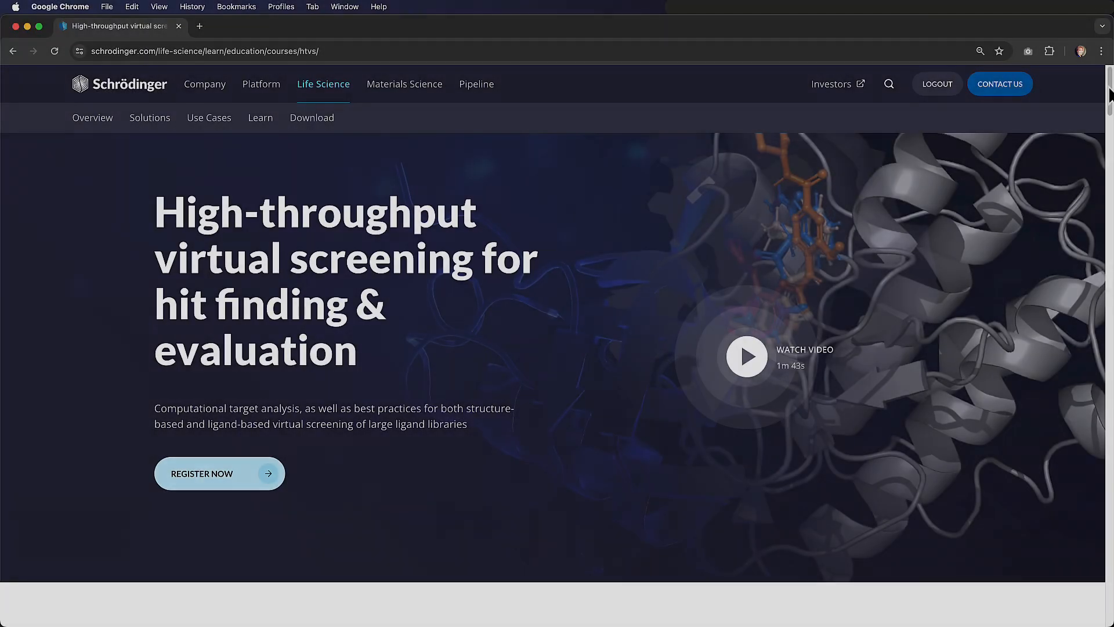
pyautogui.scroll(-3, 557, 348)
pyautogui.scroll(-20, 556, 348)
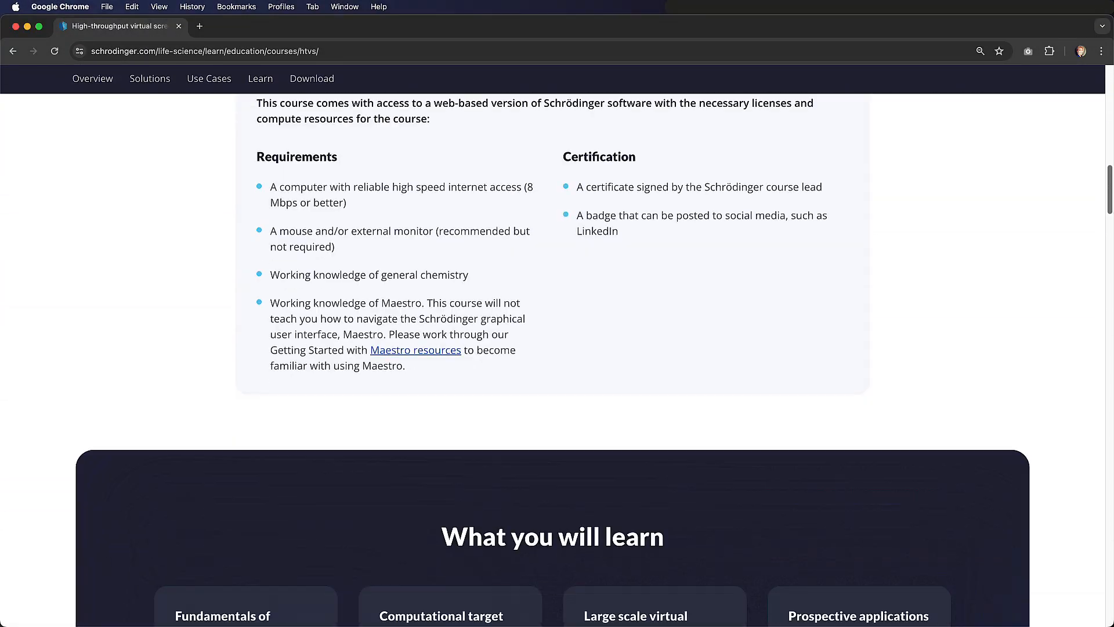
pyautogui.scroll(-8, 421, 348)
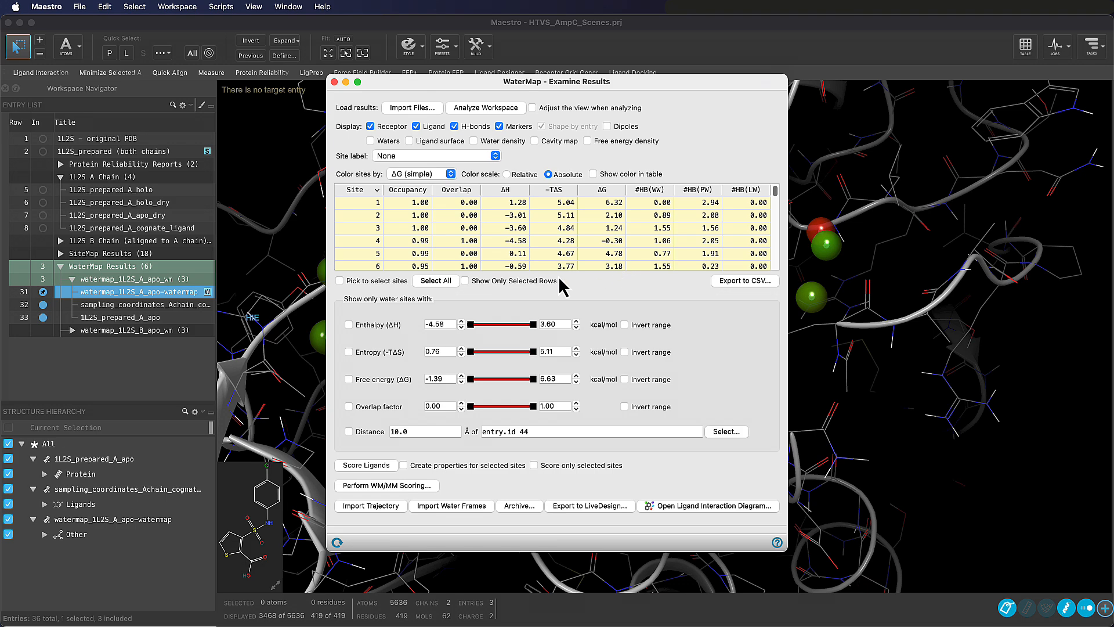
# In Maestro, reposition the WaterMap results window and label the hydration sites by free energy
pyautogui.moveTo(552, 82); pyautogui.dragTo(945, 95)
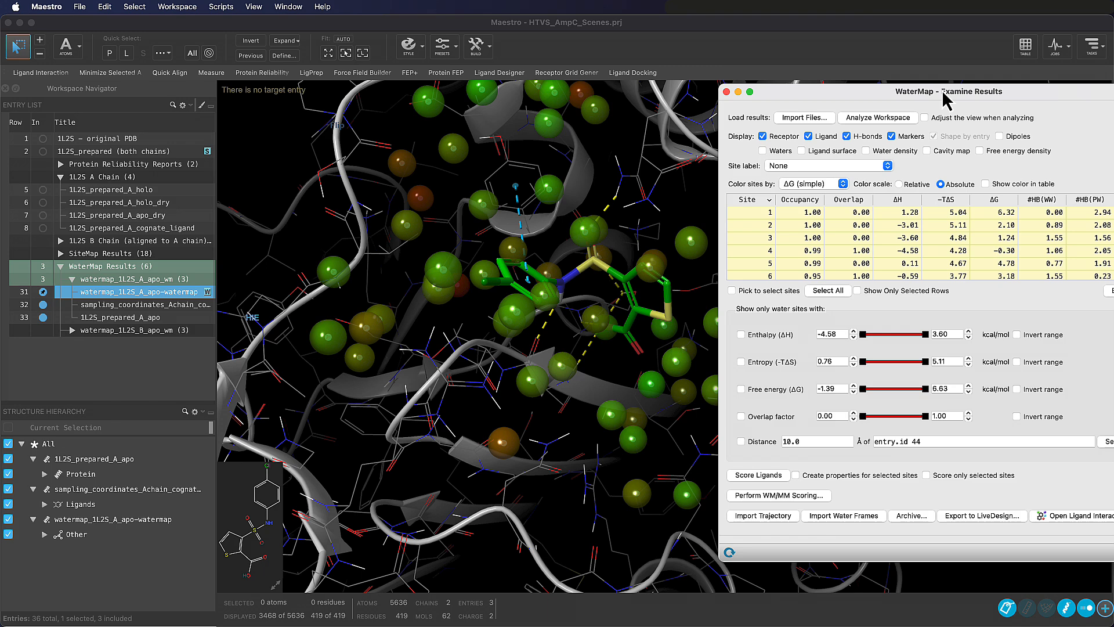
pyautogui.moveTo(943, 93); pyautogui.dragTo(781, 91)
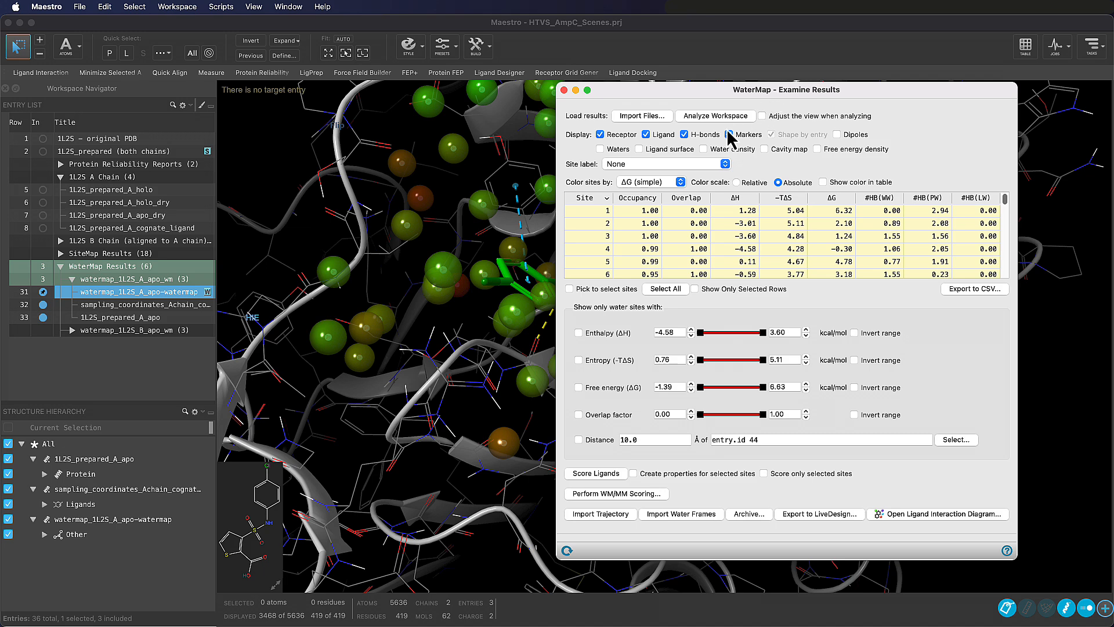
pyautogui.click(717, 166)
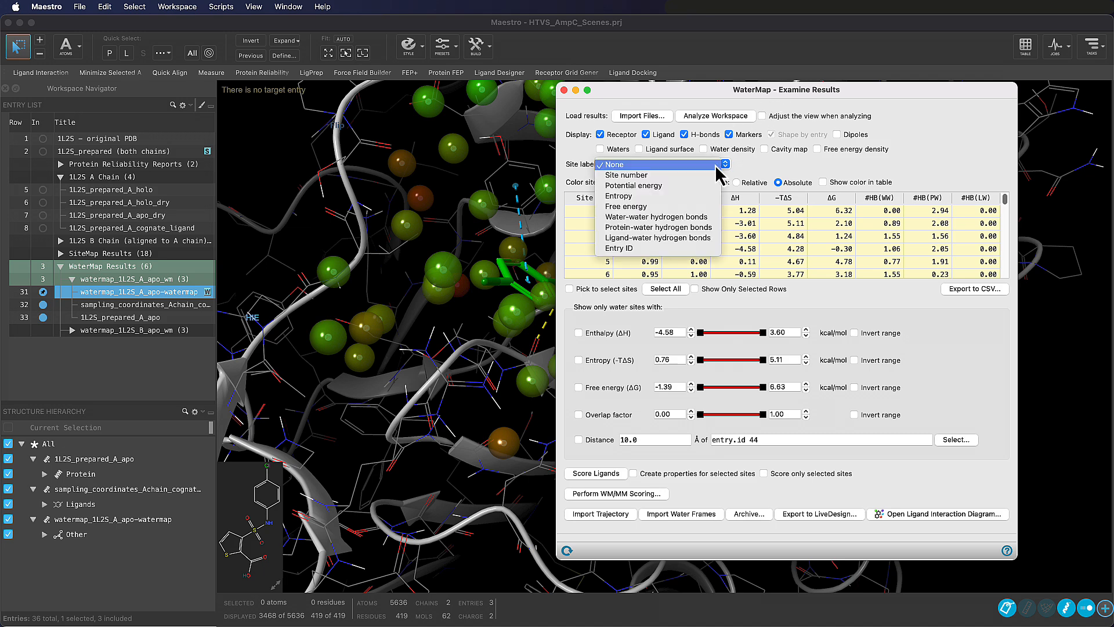
pyautogui.click(708, 208)
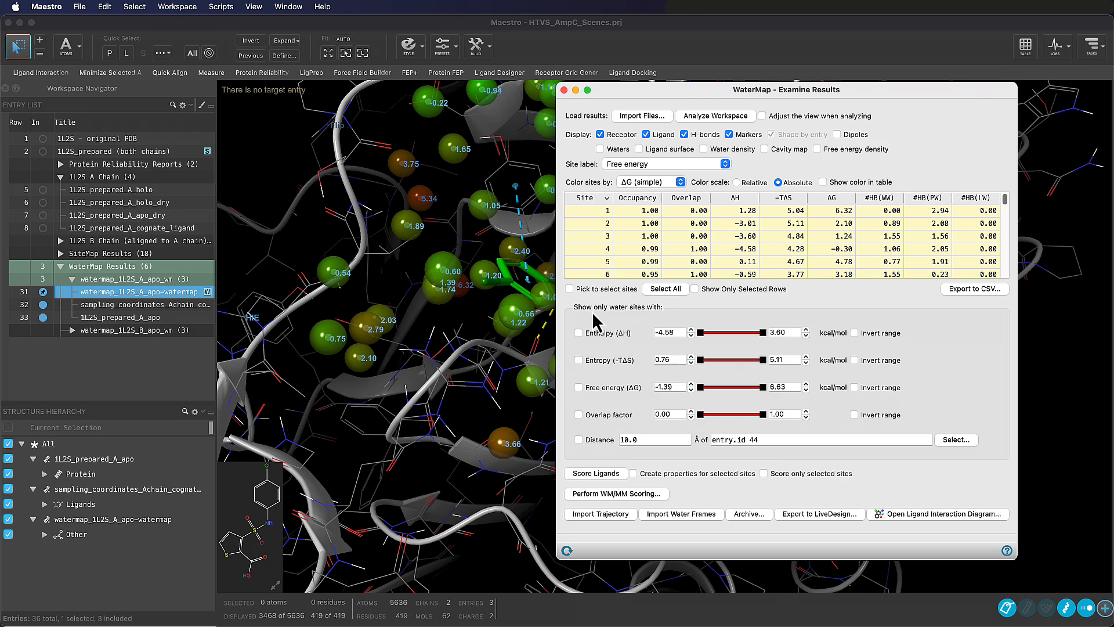
# Restrict the displayed water sites by free energy (ΔG), with a minimum of 3 kcal/mol
pyautogui.click(579, 388)
pyautogui.moveTo(675, 387); pyautogui.dragTo(646, 383)
pyautogui.write('3')
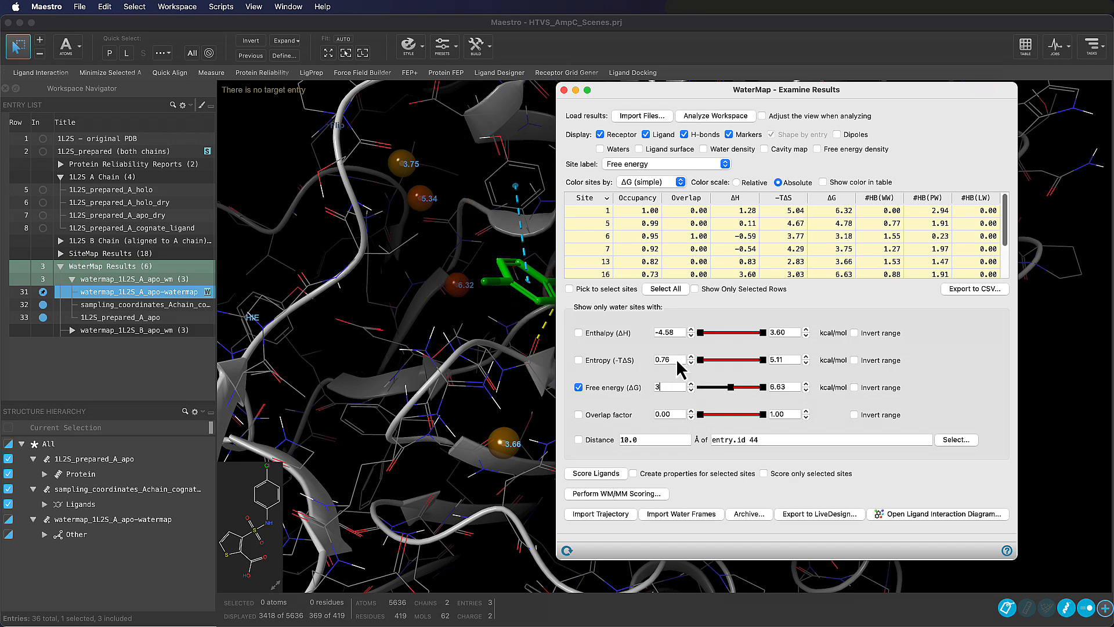
# Create a new project scene of the ligand and filtered hydration sites described as "1L2S chain A WaterMap high energy hydration sites"
pyautogui.moveTo(644, 92); pyautogui.dragTo(891, 106)
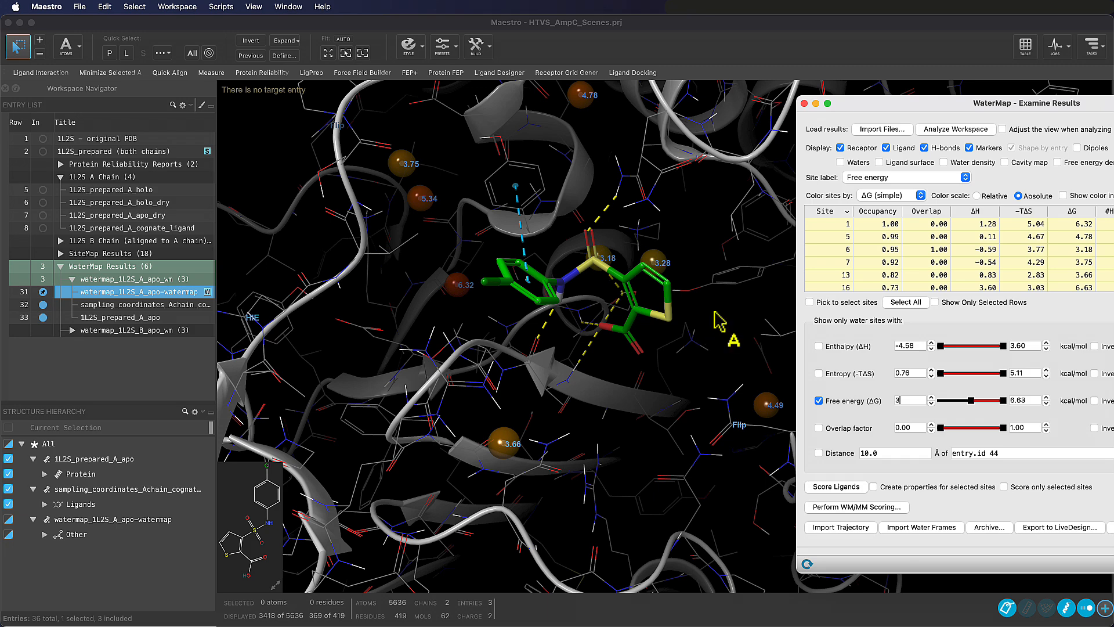
pyautogui.moveTo(716, 313)
pyautogui.mouseDown(button='right')
pyautogui.moveTo(698, 307)
pyautogui.moveTo(703, 319)
pyautogui.mouseUp(button='right')
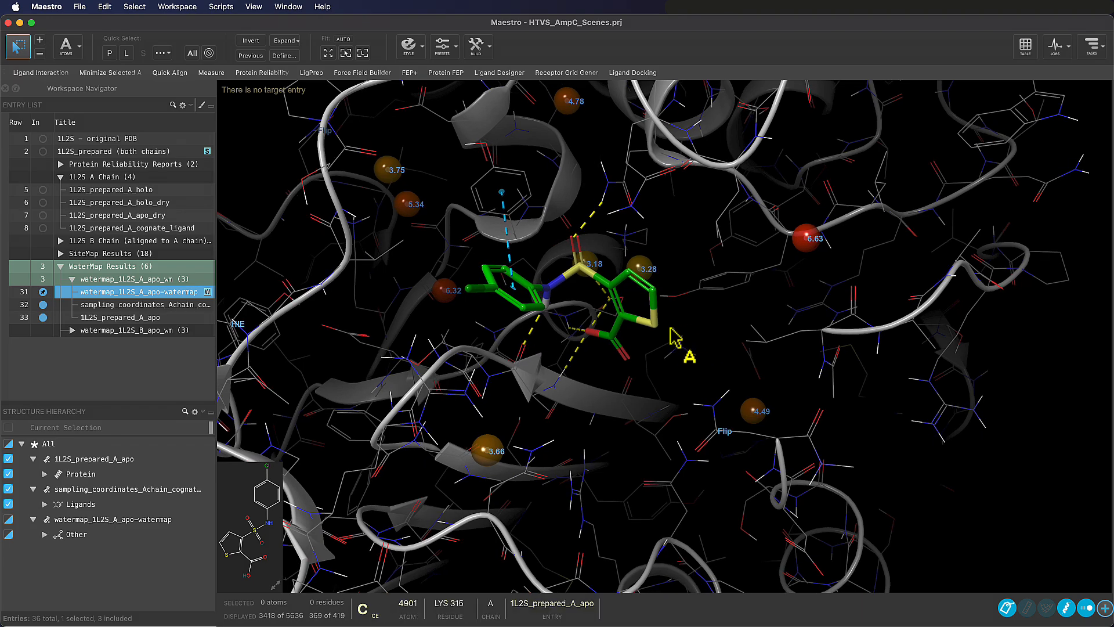
pyautogui.moveTo(667, 309); pyautogui.dragTo(671, 410, button='middle')
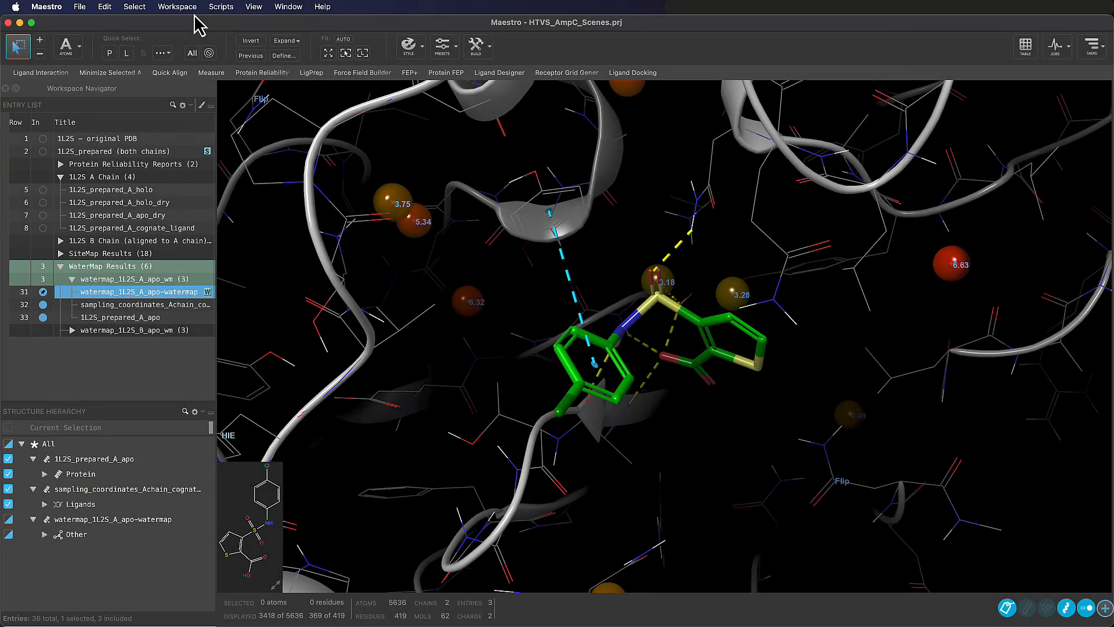
pyautogui.click(184, 10)
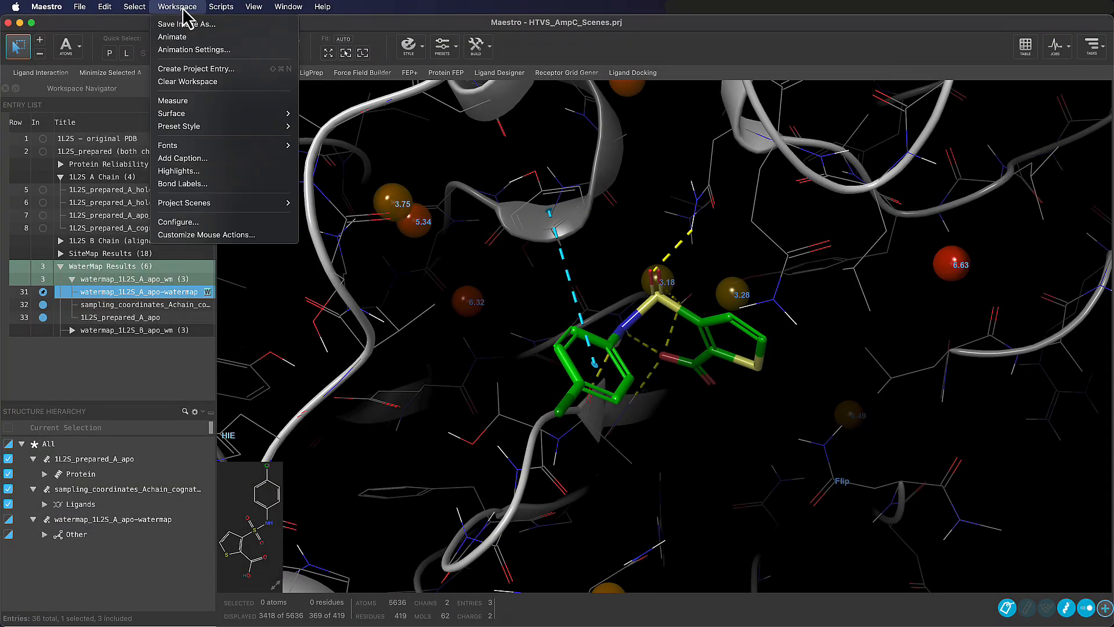
pyautogui.moveTo(227, 205)
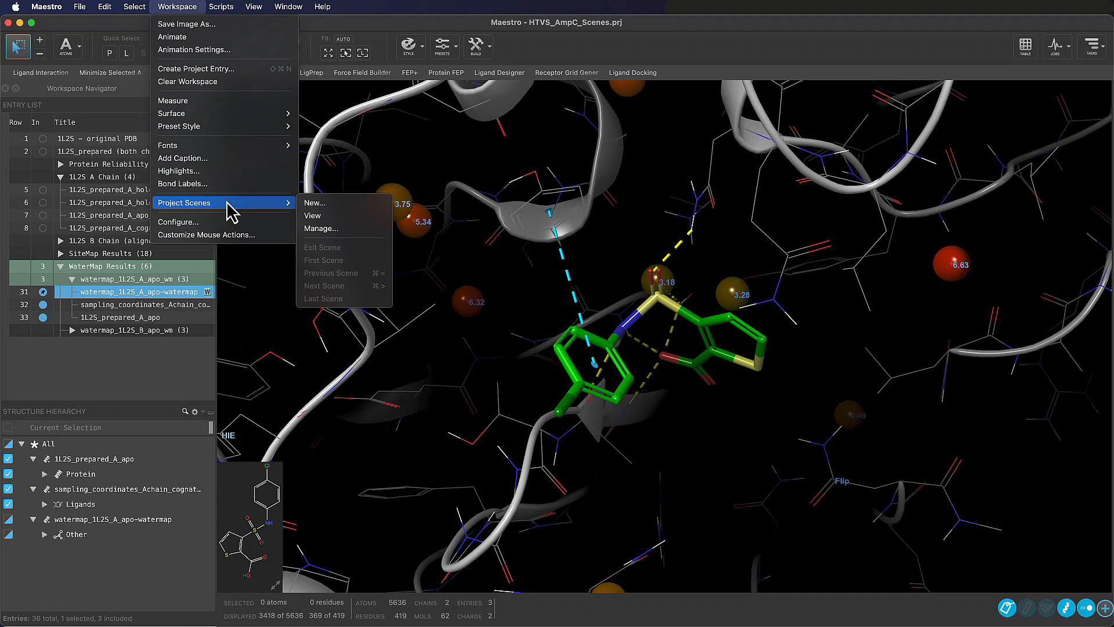
pyautogui.click(344, 203)
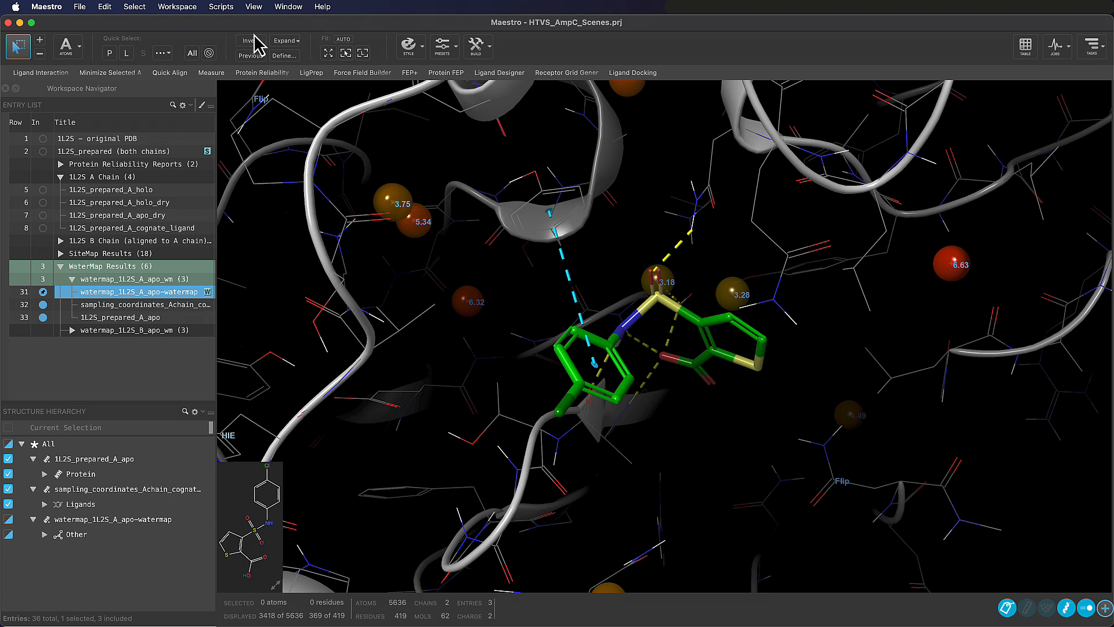
# Open the scene manager and view all five saved project scenes in order, from the original PDB to the WaterMap hydration sites
pyautogui.click(168, 7)
pyautogui.moveTo(264, 208)
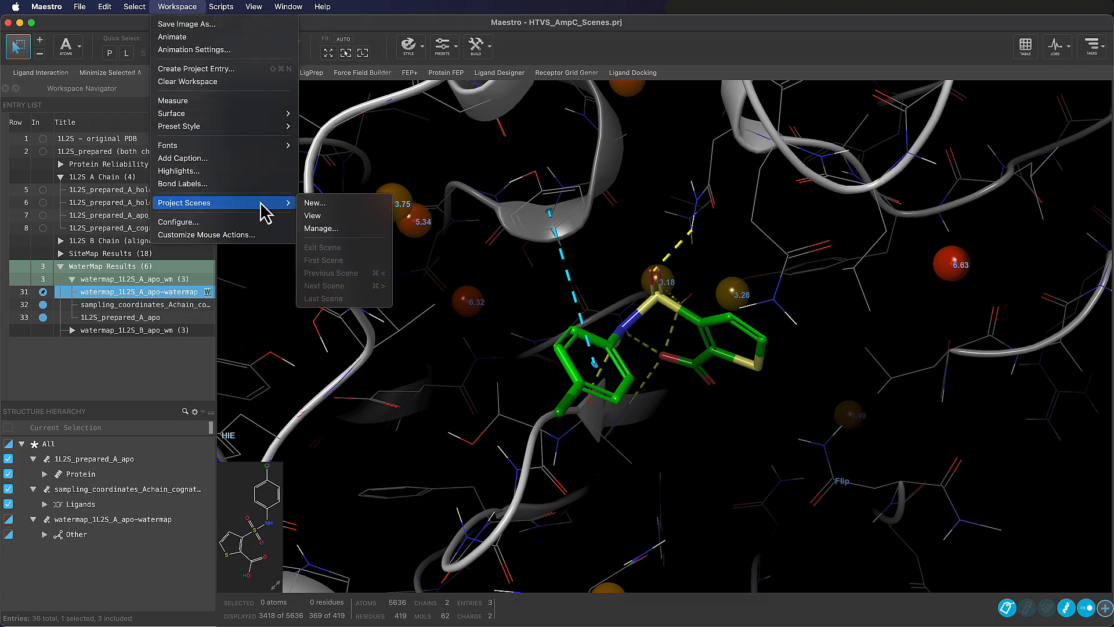
pyautogui.click(378, 235)
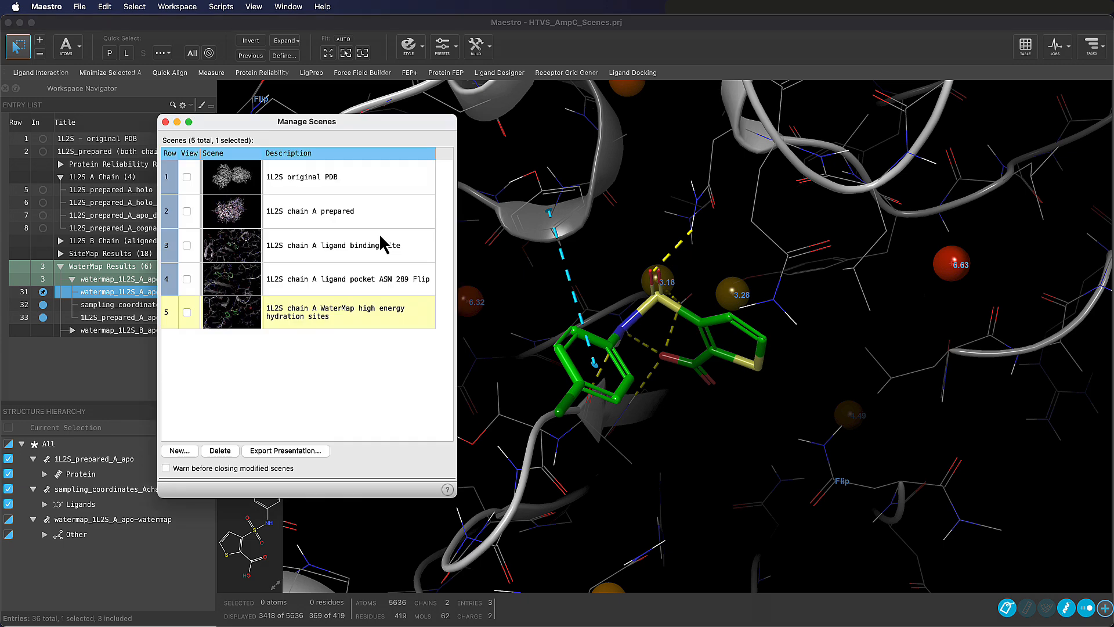
pyautogui.click(187, 178)
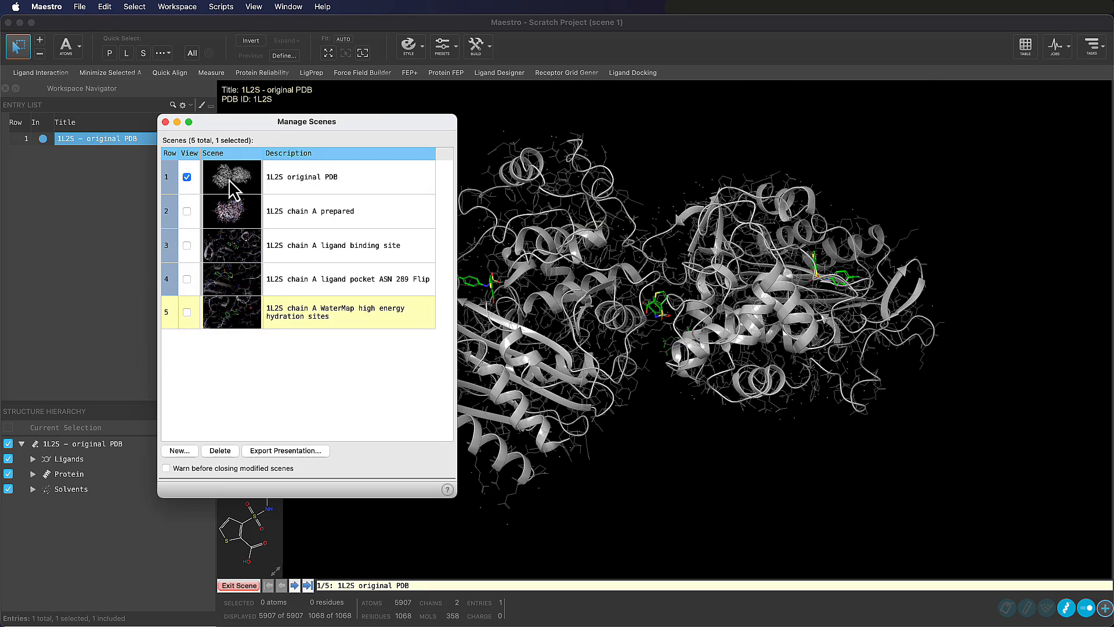
pyautogui.click(187, 212)
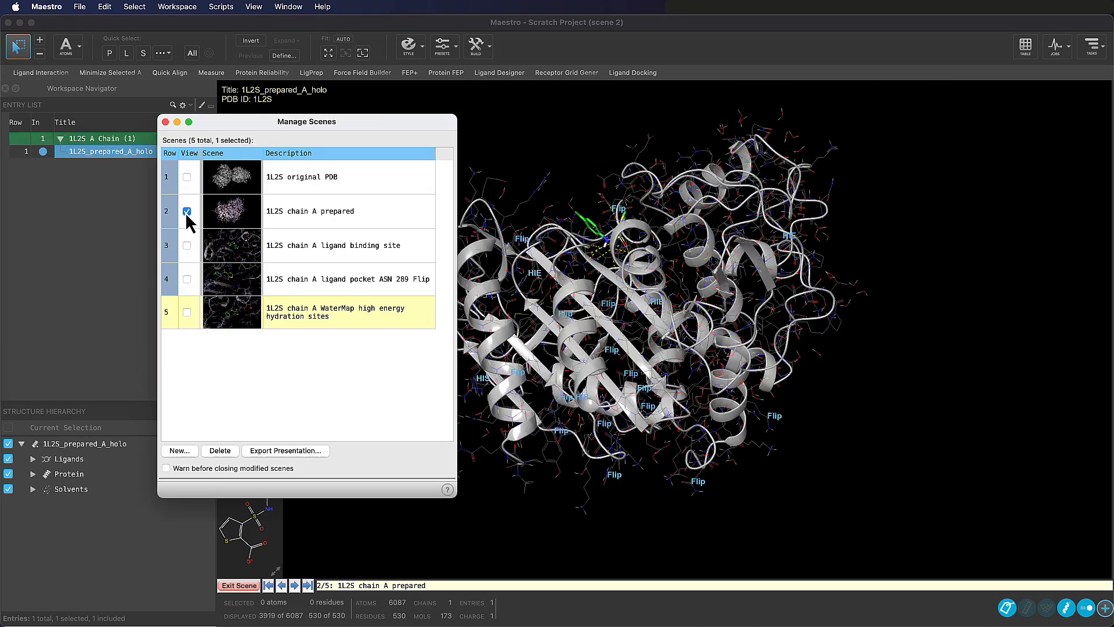
pyautogui.click(186, 245)
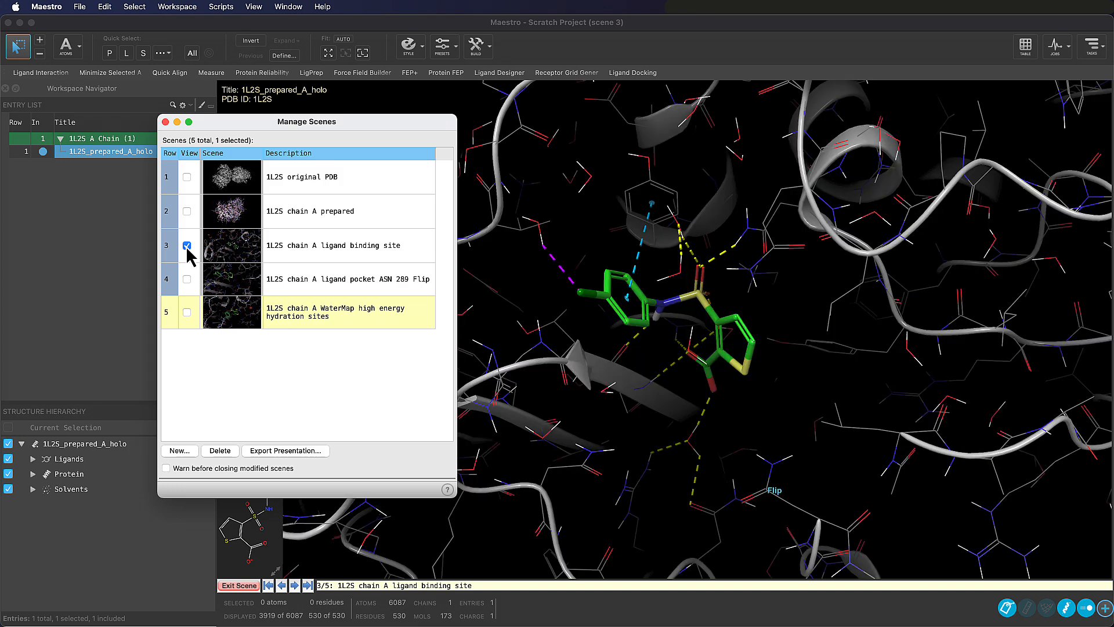
pyautogui.click(187, 280)
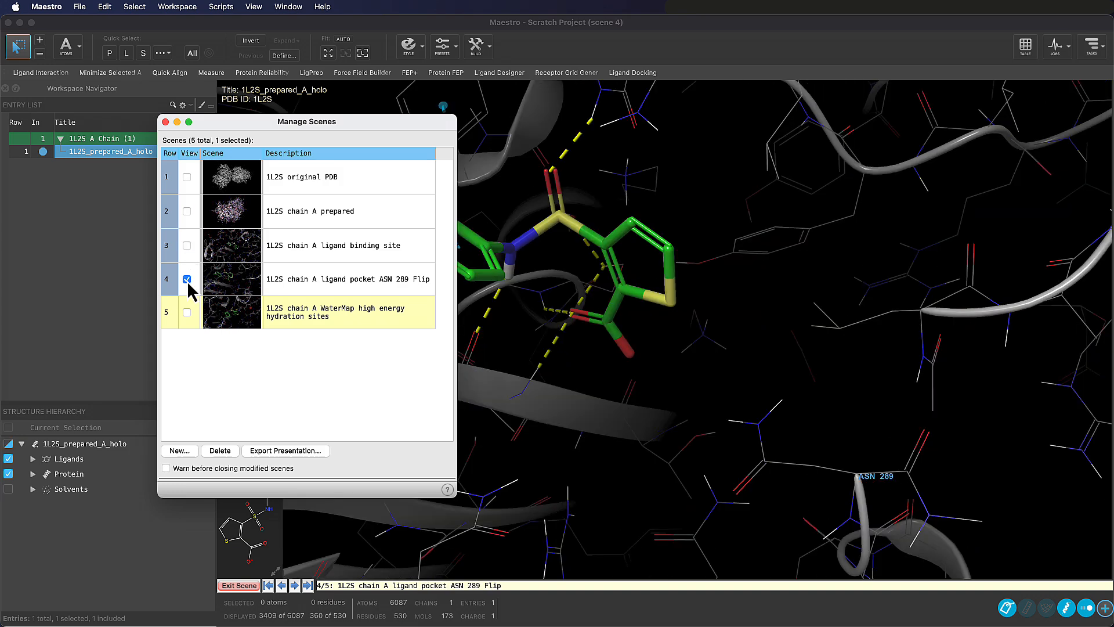
pyautogui.click(187, 313)
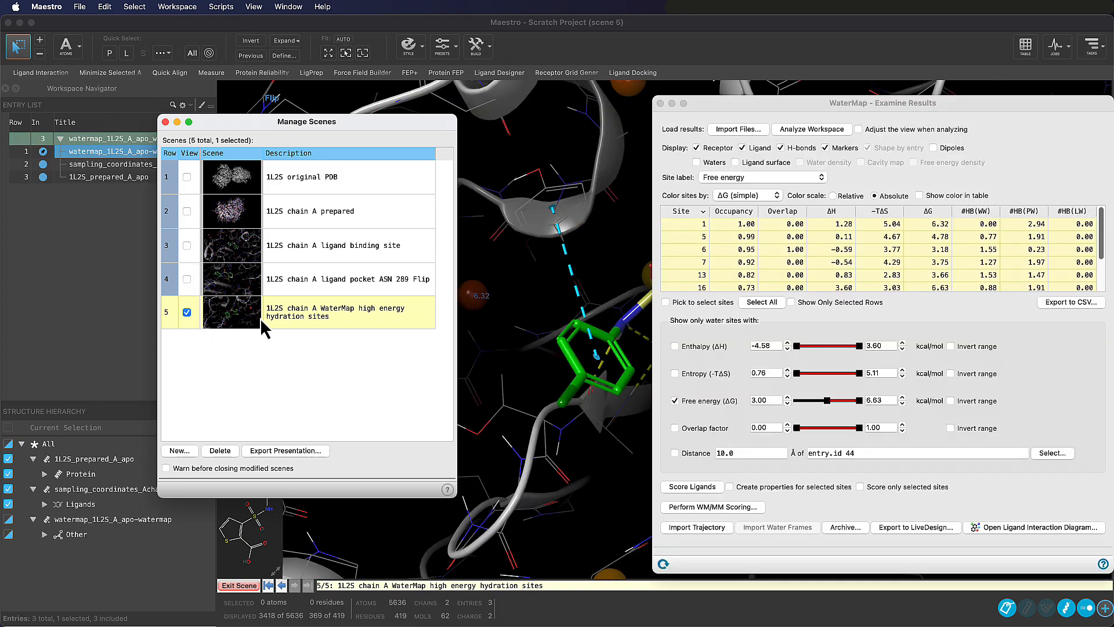
# Display the third scene and change its description to "1L2S chain A ligand binding pocket"
pyautogui.click(186, 211)
pyautogui.click(187, 246)
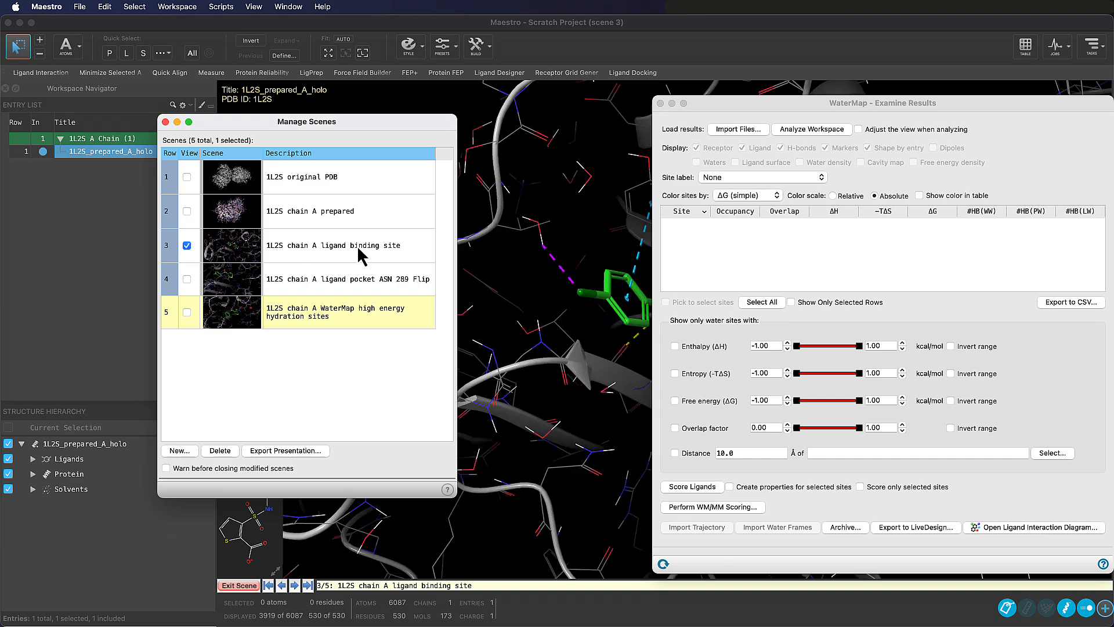
pyautogui.click(360, 249)
pyautogui.doubleClick(350, 248)
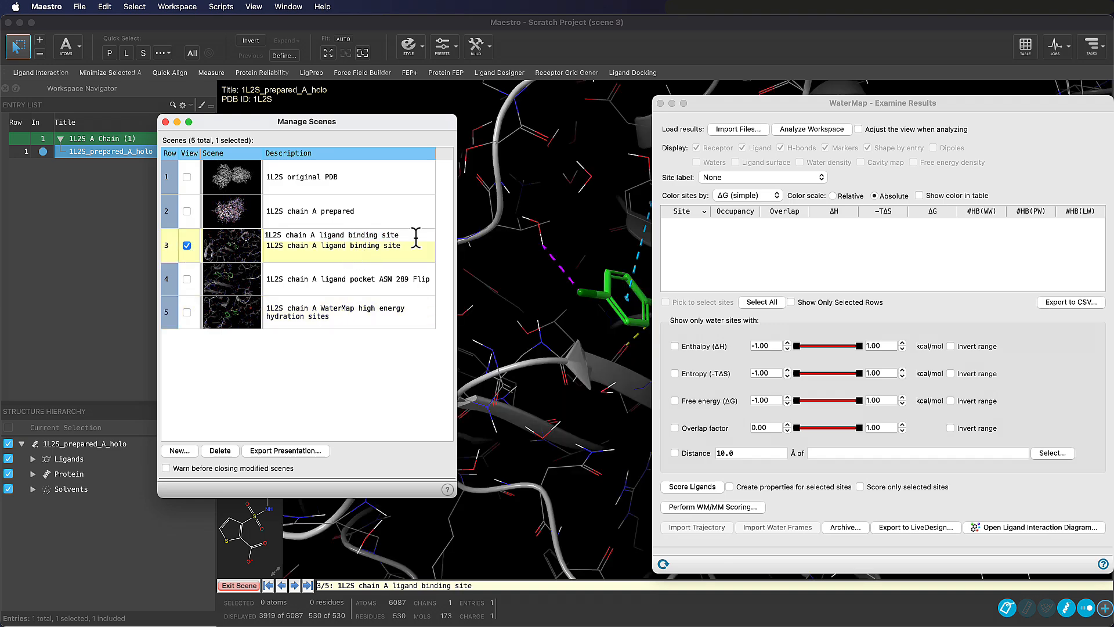
pyautogui.doubleClick(388, 235)
pyautogui.press('BackSpace')
pyautogui.press('Return')
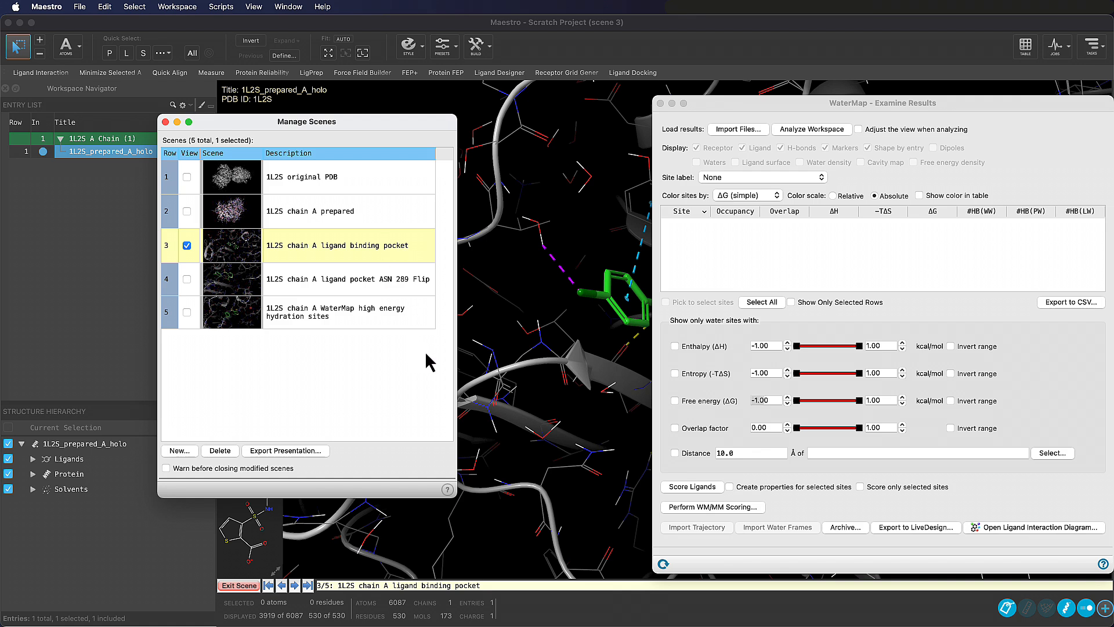
# Move the WaterMap high energy hydration sites scene above the ASN 289 Flip scene and return it to fifth place
pyautogui.click(246, 325)
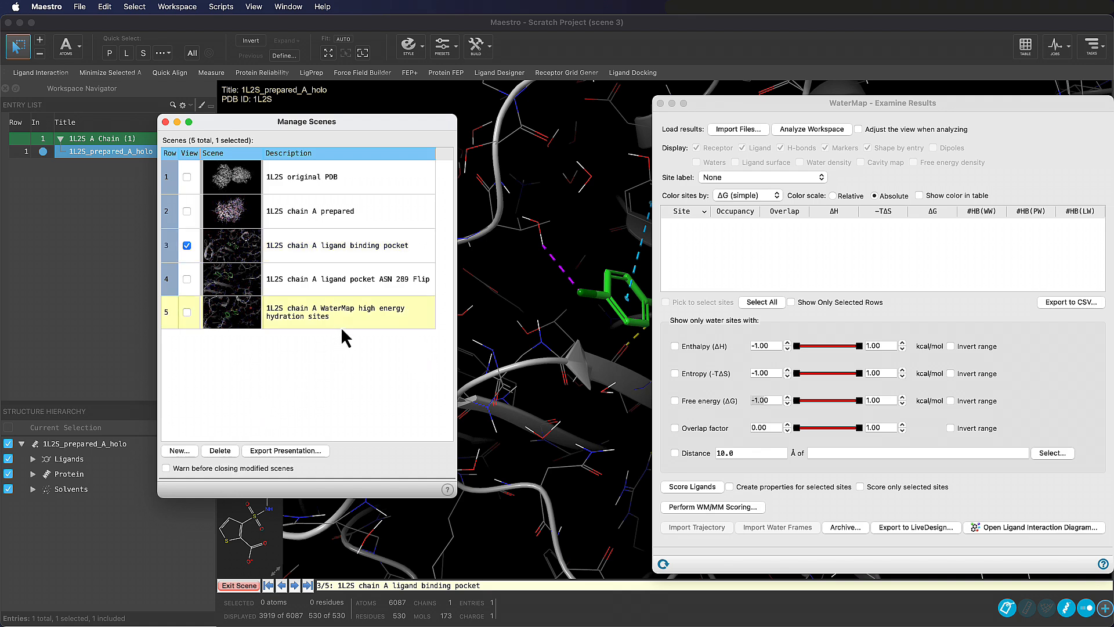
pyautogui.moveTo(342, 329); pyautogui.dragTo(355, 274)
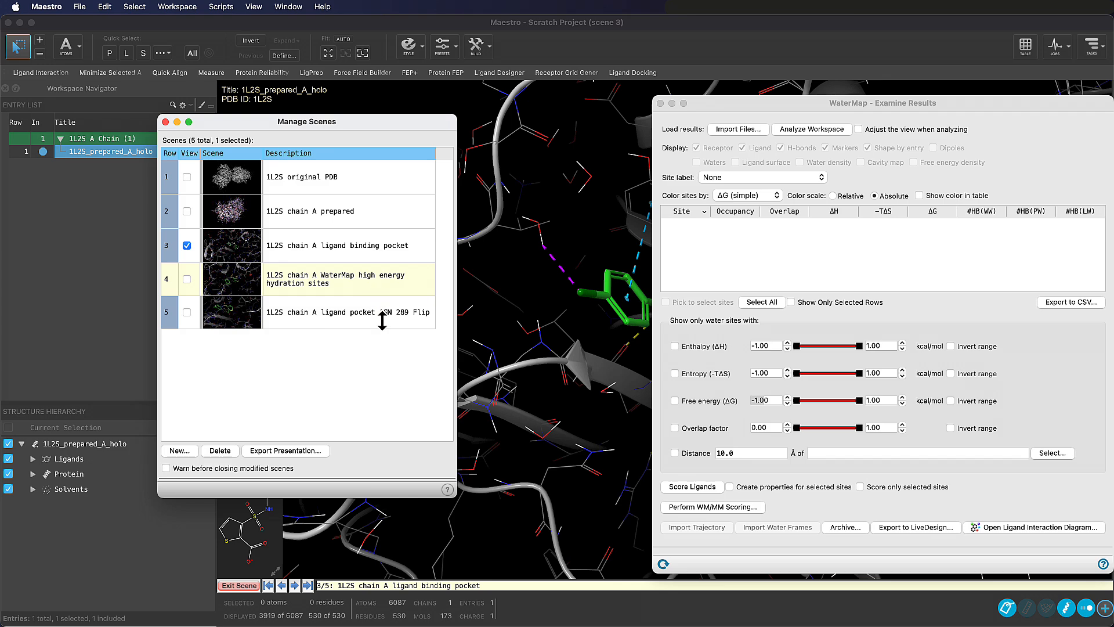
pyautogui.moveTo(382, 320); pyautogui.dragTo(384, 326)
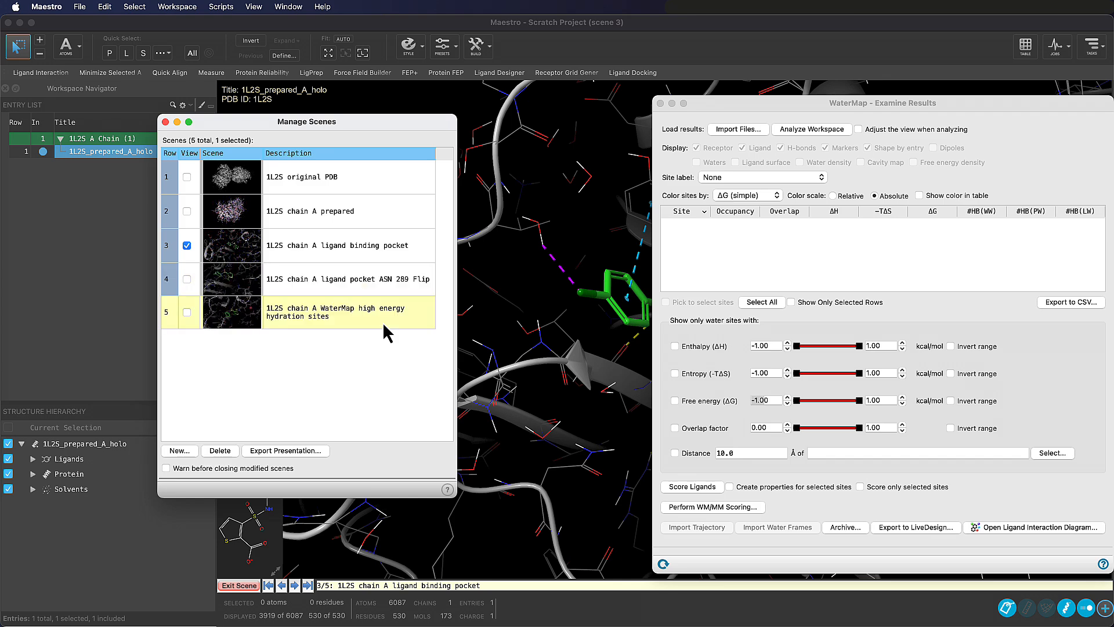
# Close the scene manager and save the project with all entries as a read-only archive project named HTVS_AmpC_Scenes
pyautogui.click(165, 122)
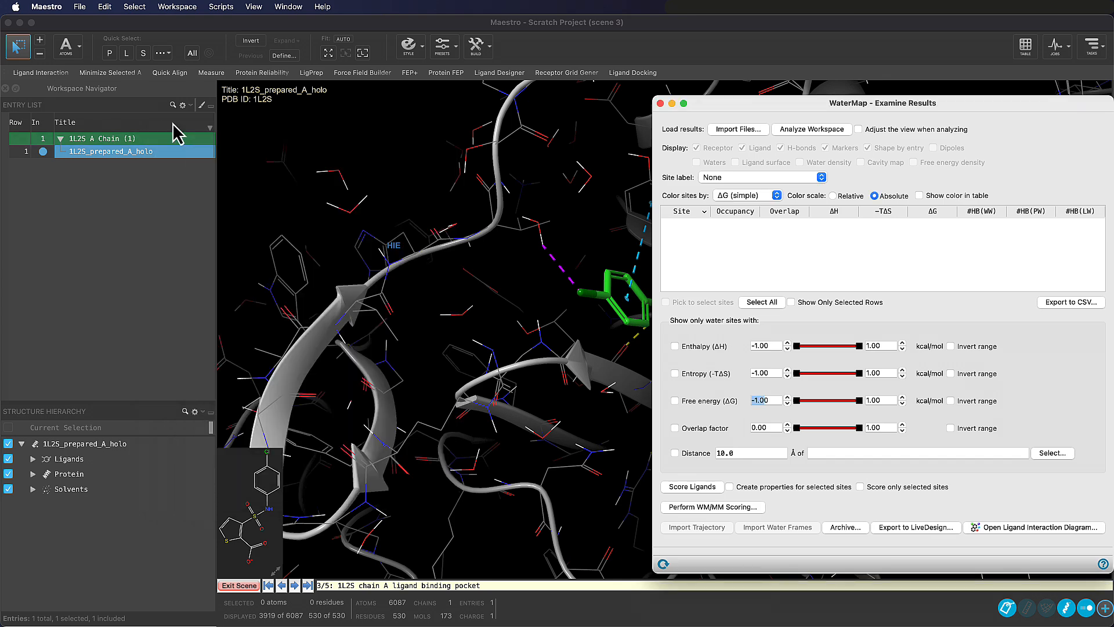
pyautogui.click(80, 7)
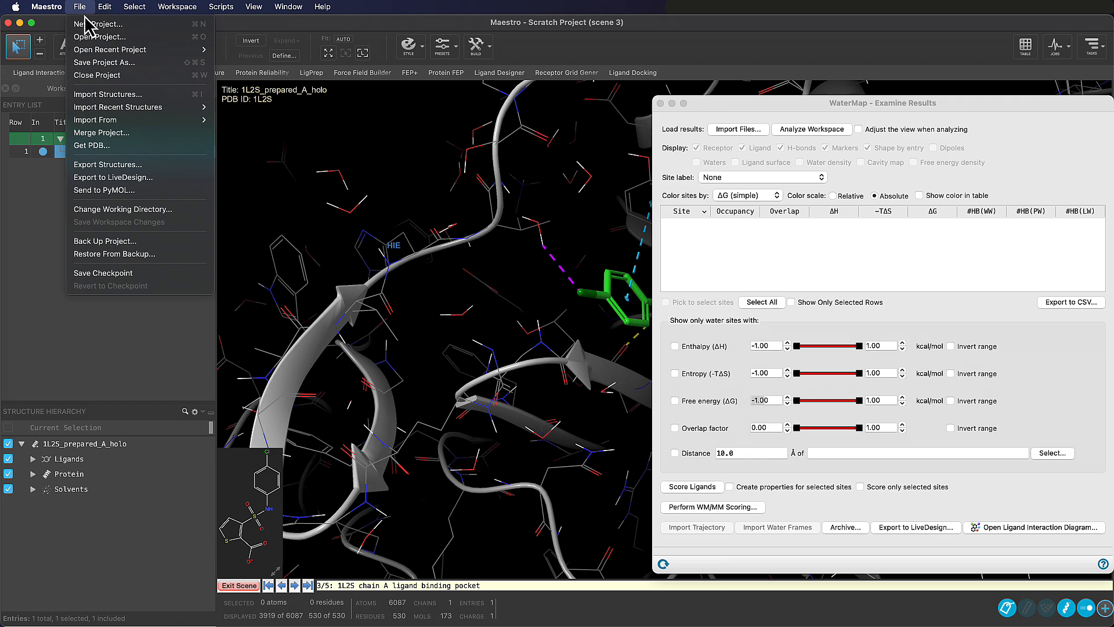
pyautogui.click(151, 62)
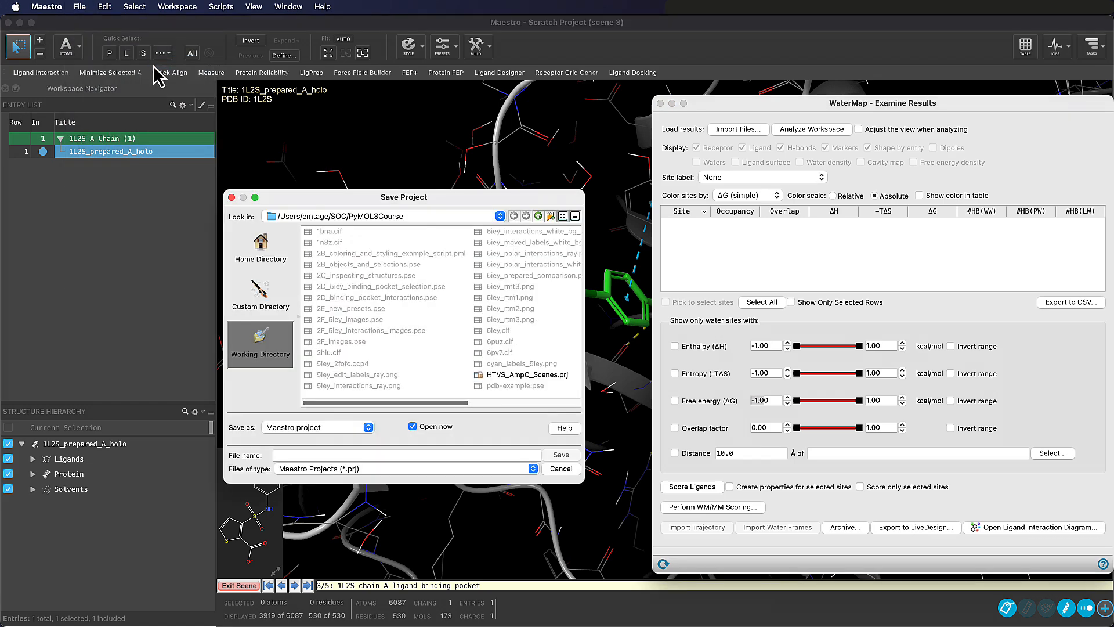
pyautogui.click(341, 427)
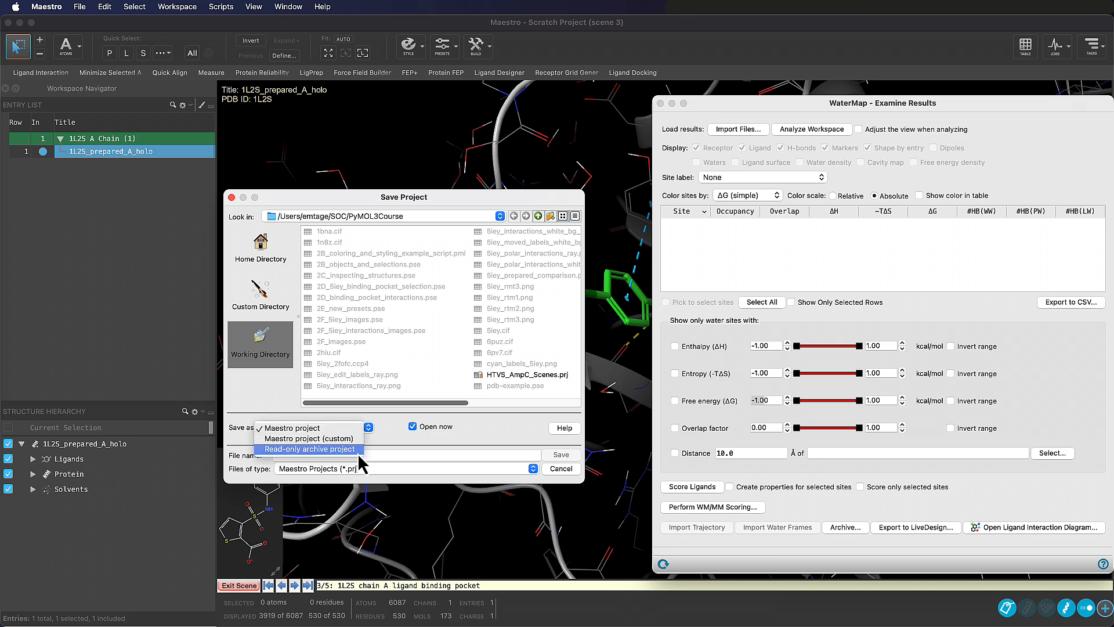
pyautogui.click(325, 449)
pyautogui.click(359, 458)
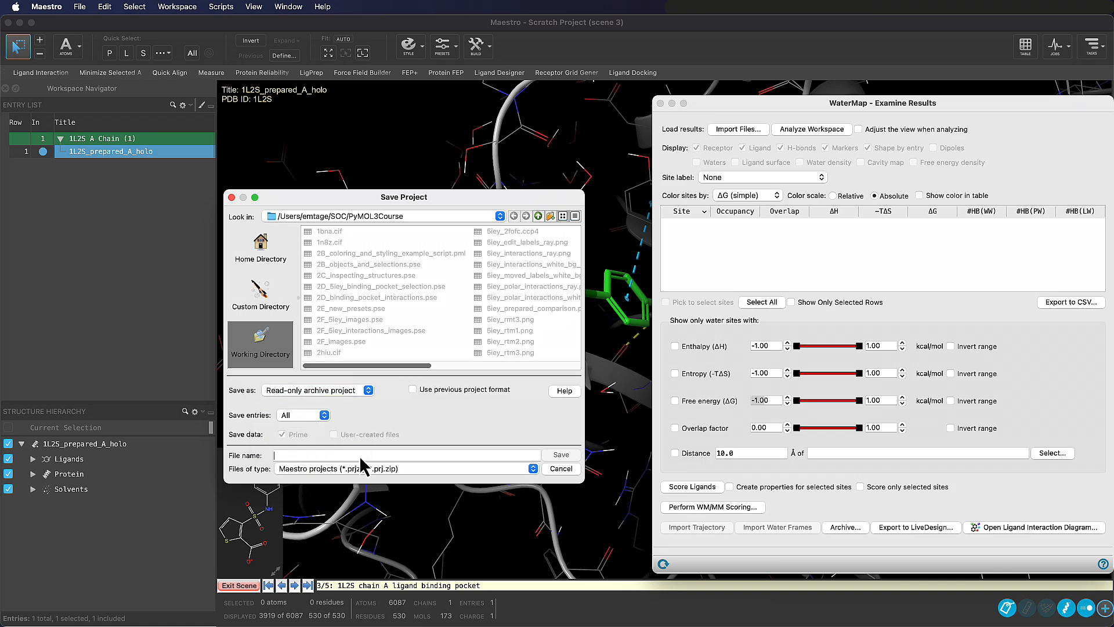
pyautogui.write('HTVS_AmpC_Sc')
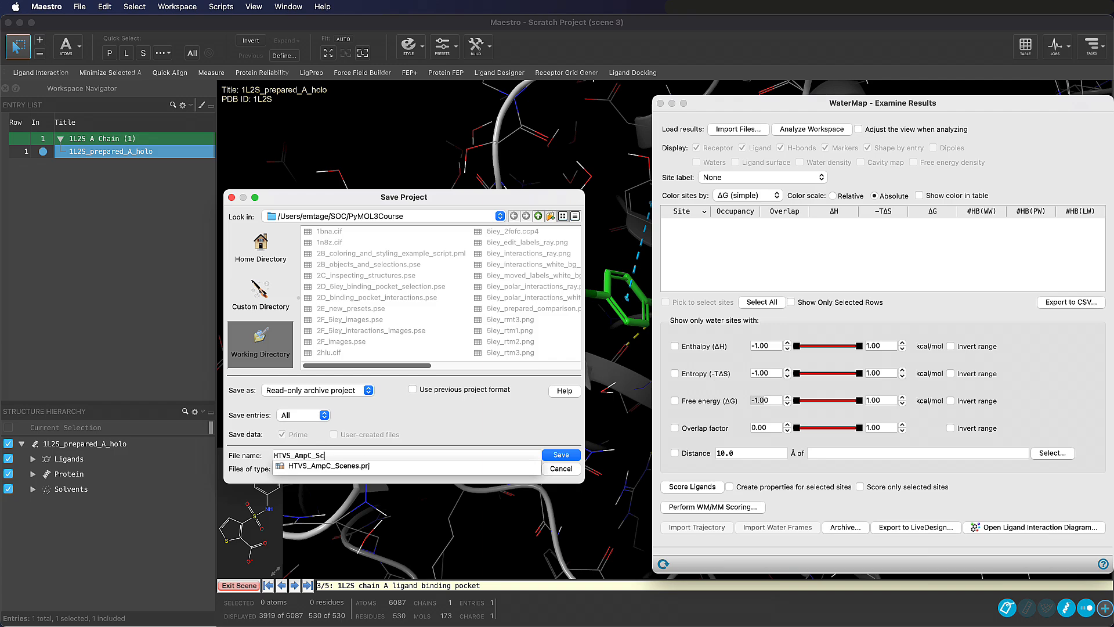
pyautogui.write('enes')
pyautogui.click(571, 453)
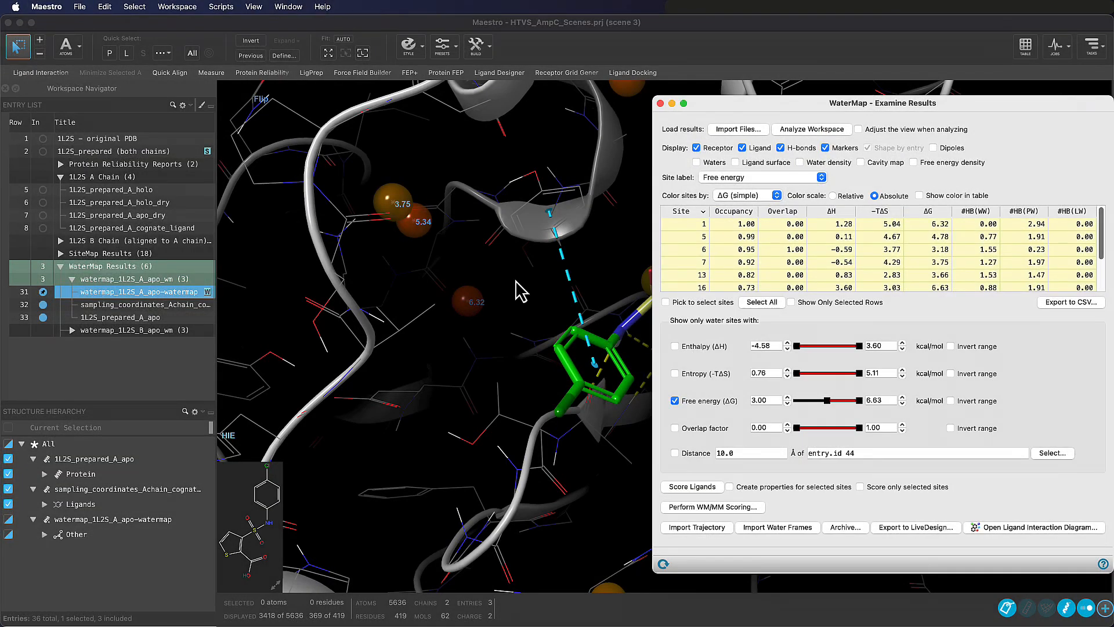
# Present the project scenes from the first one, advancing through all five up to the WaterMap high energy hydration sites
pyautogui.click(190, 7)
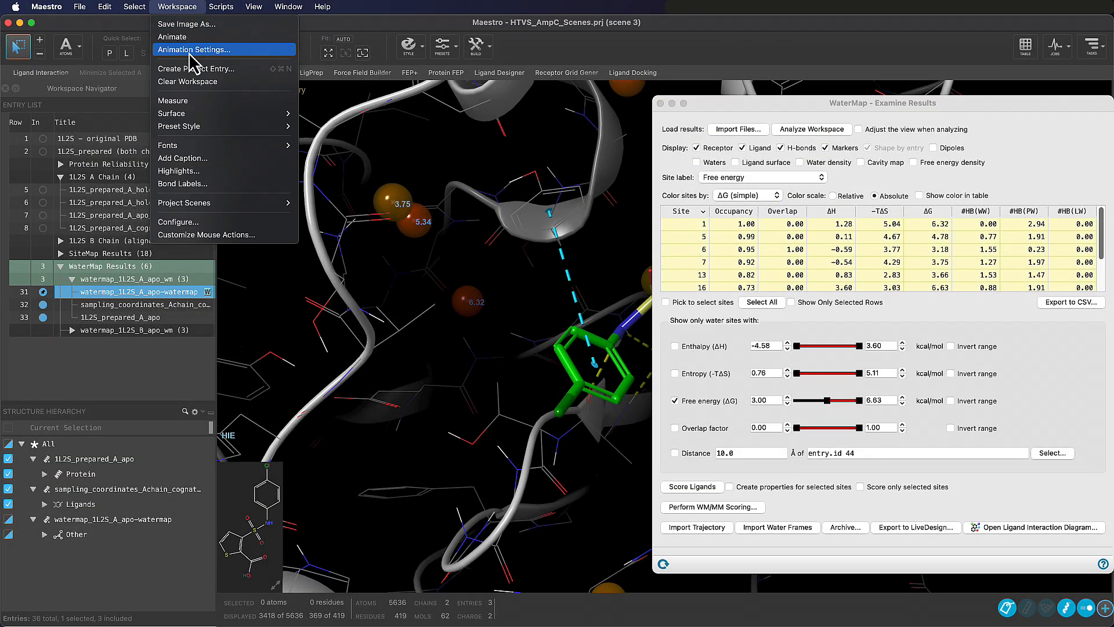
pyautogui.moveTo(280, 203)
pyautogui.click(328, 220)
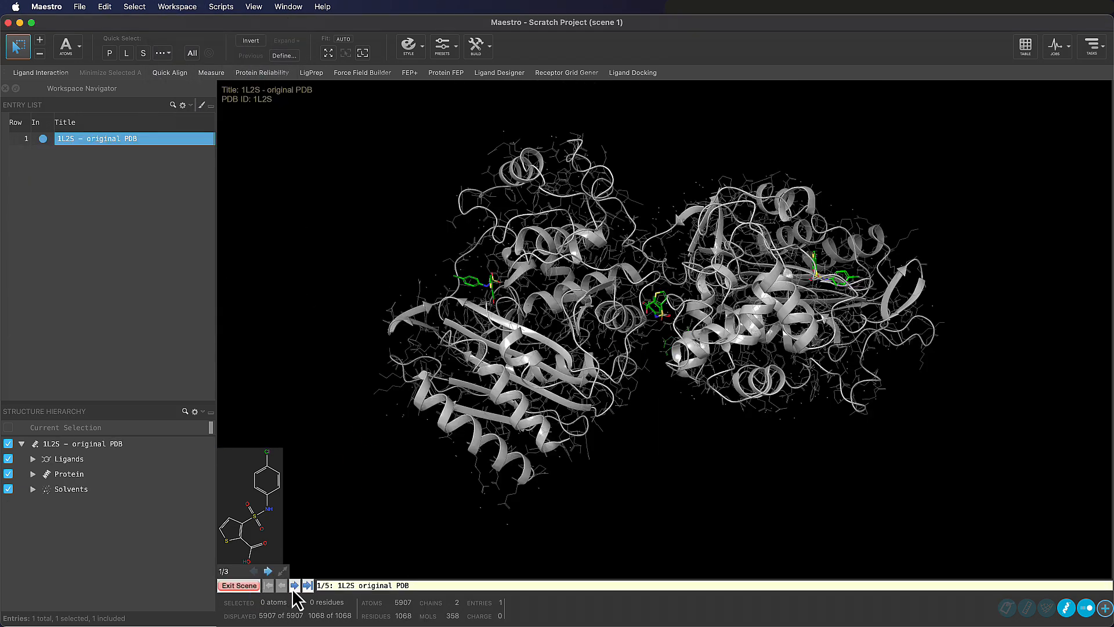
pyautogui.click(293, 586)
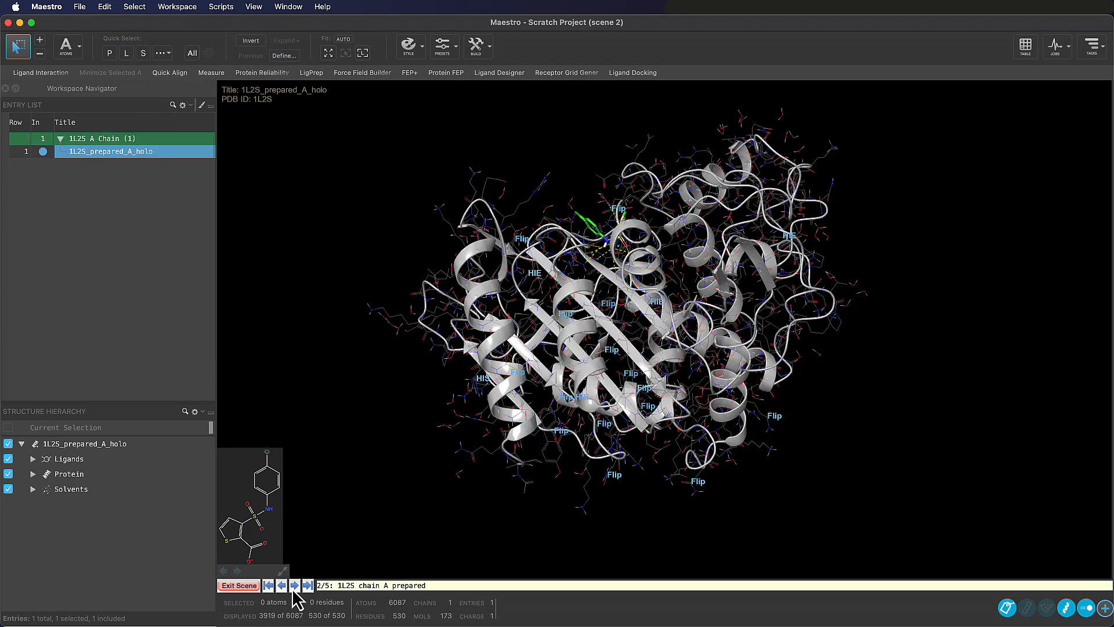
pyautogui.click(294, 586)
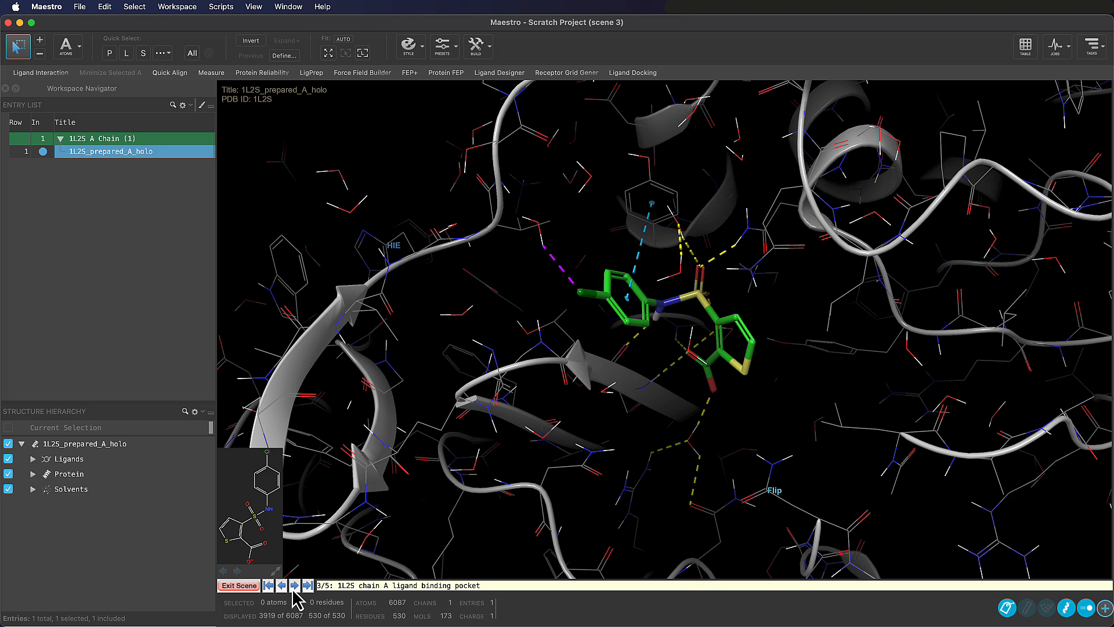
pyautogui.click(294, 586)
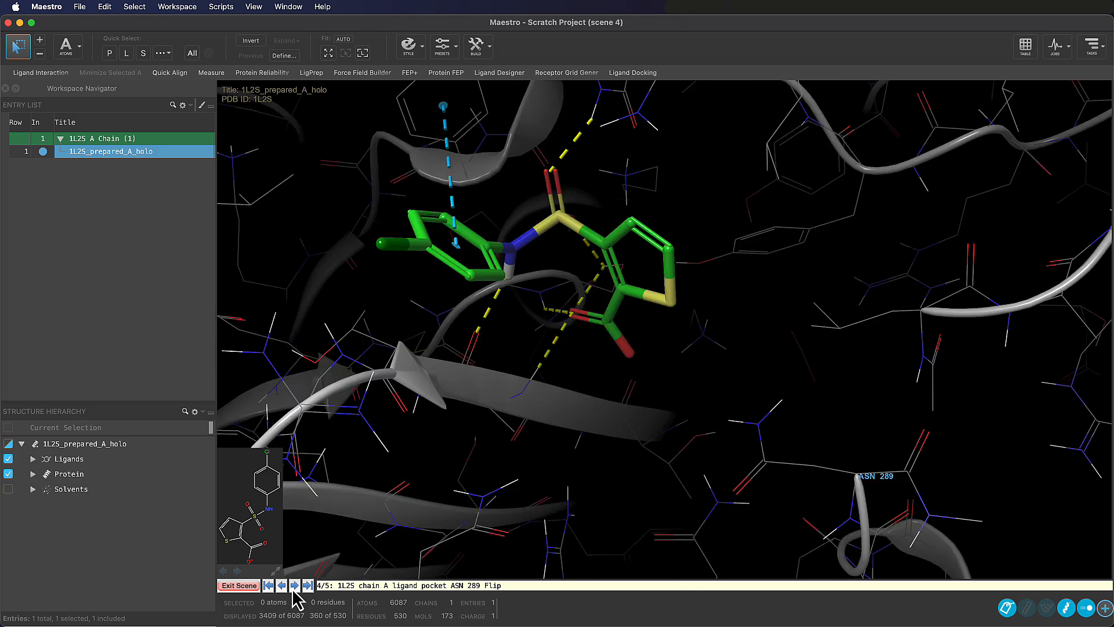
pyautogui.click(294, 586)
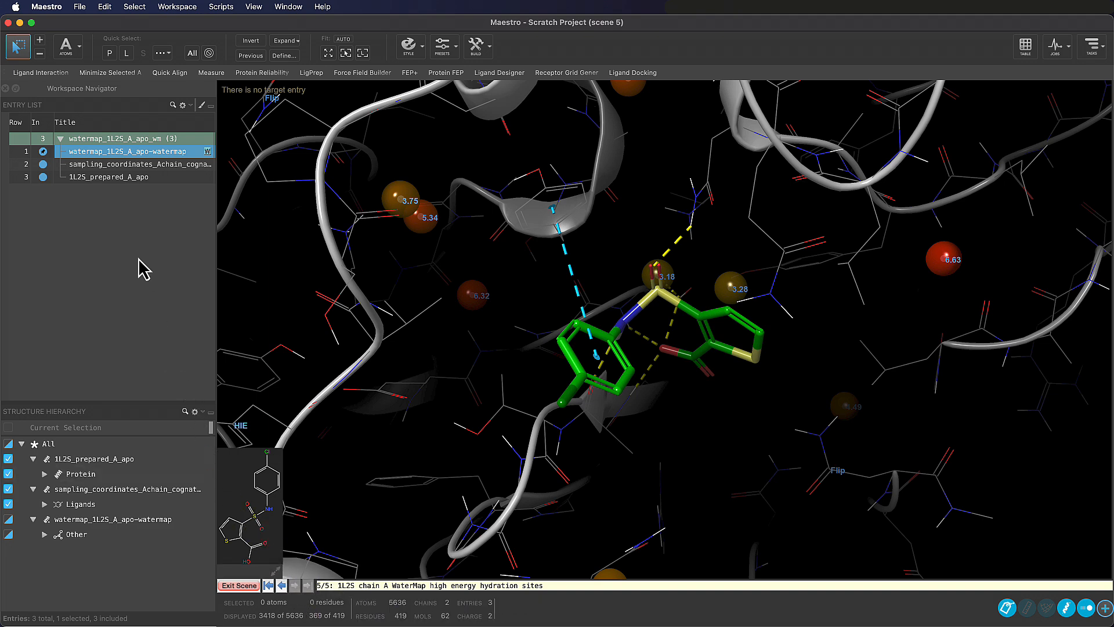
# Open the project file commands while the WaterMap hydration sites scene is displayed
pyautogui.click(79, 7)
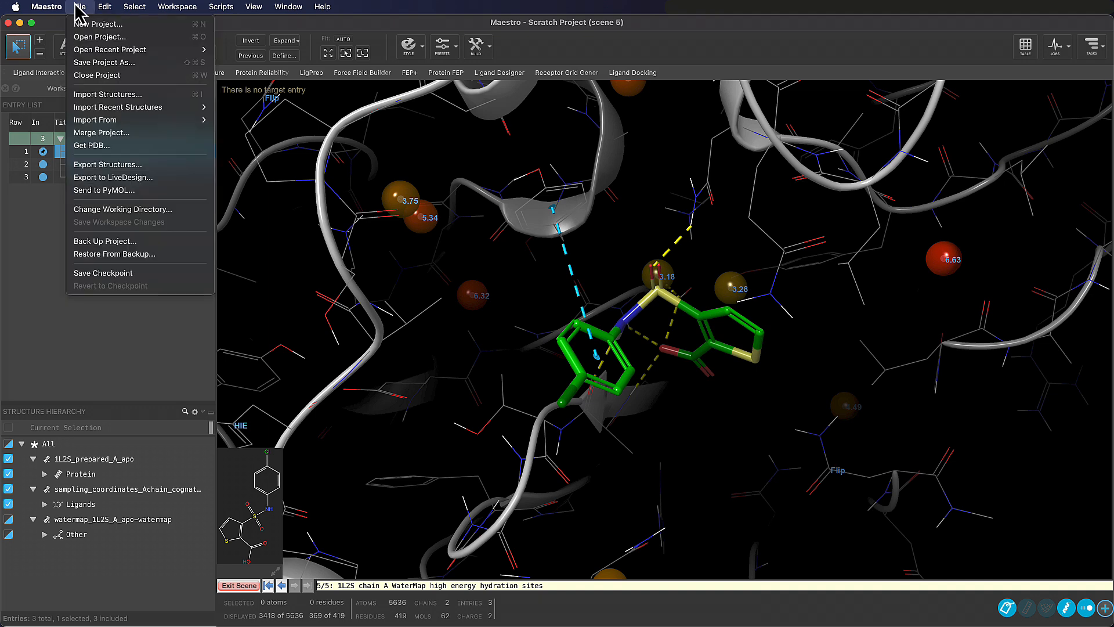